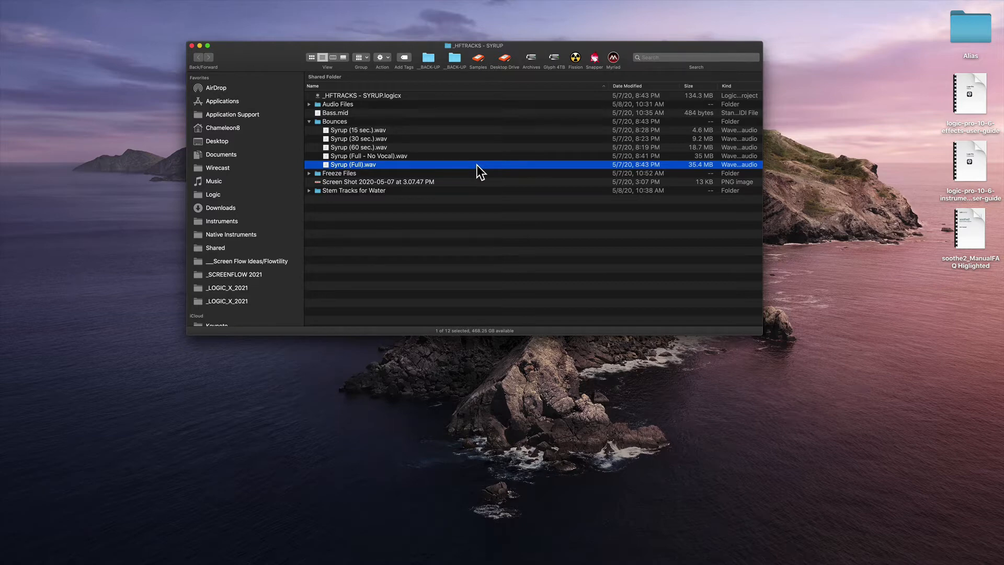
- Preview Syrup (Full).wav, skipping ahead within the track to hear a section further in
key(space)
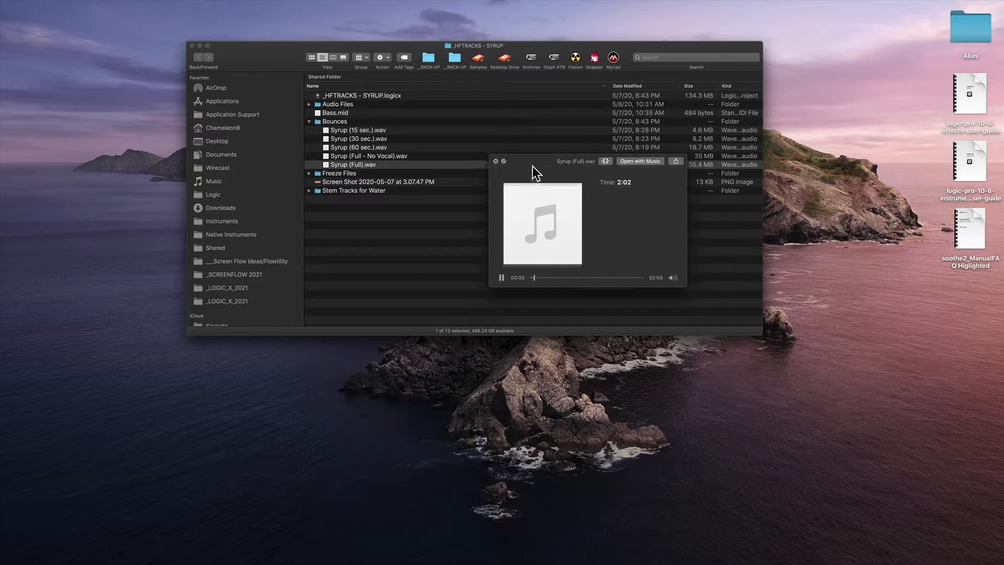
drag(532, 165, 481, 213)
click(499, 324)
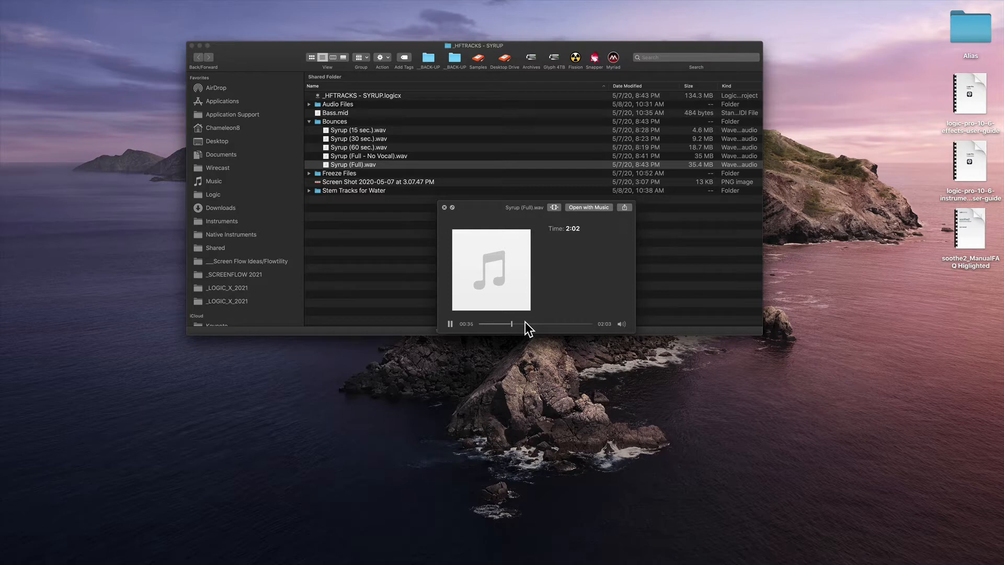
key(space)
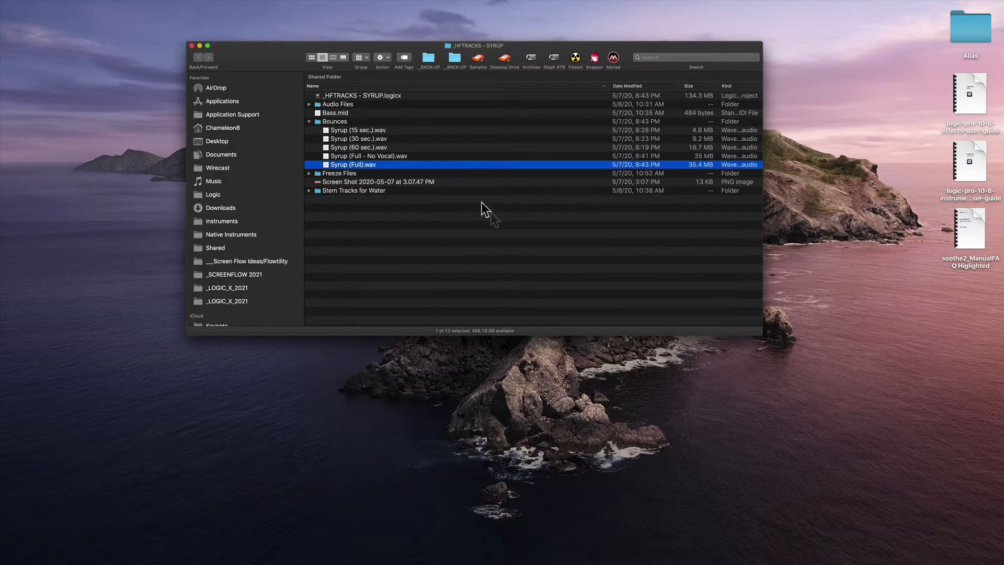
- Open _HFTRACKS - SYRUP.logicx, declining the Telestream Audio Capture device, searching for the missing drum loop, and continuing past the remaining alerts
double_click(378, 96)
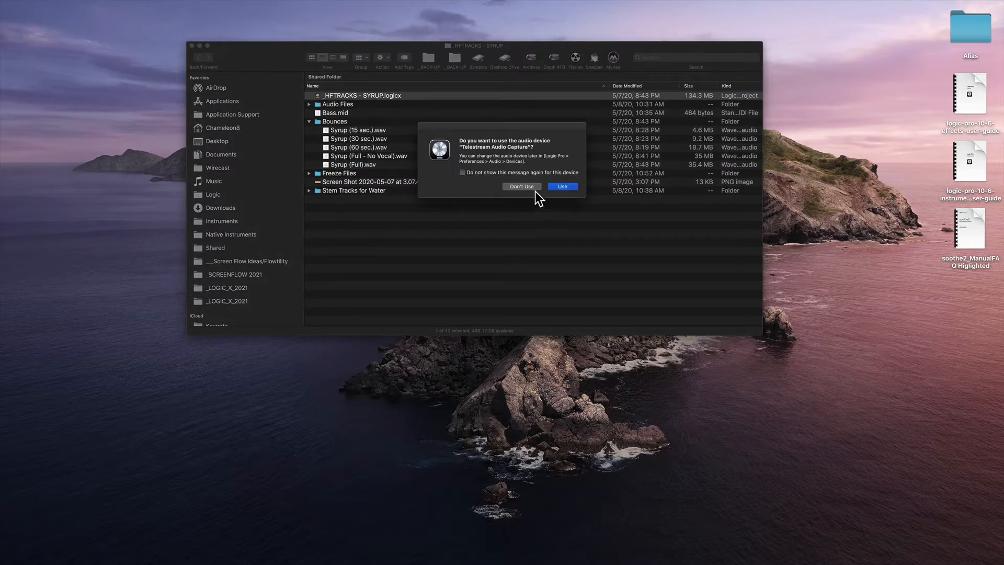
click(523, 186)
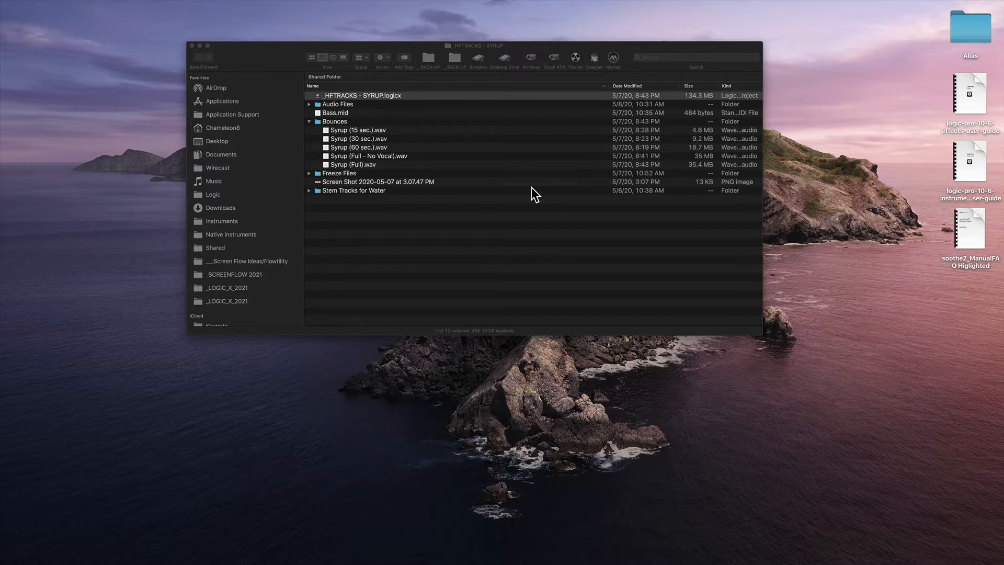
click(396, 96)
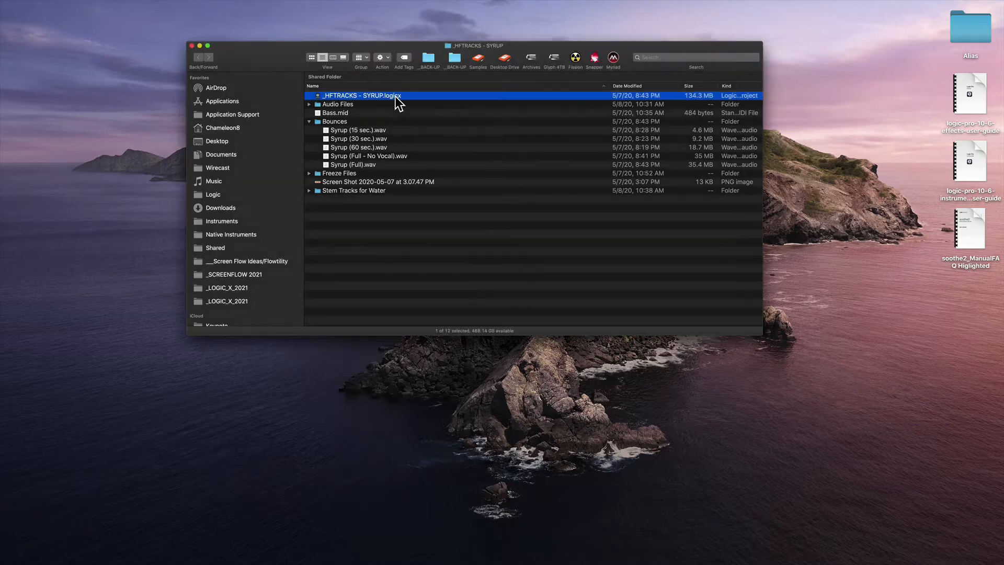
double_click(396, 97)
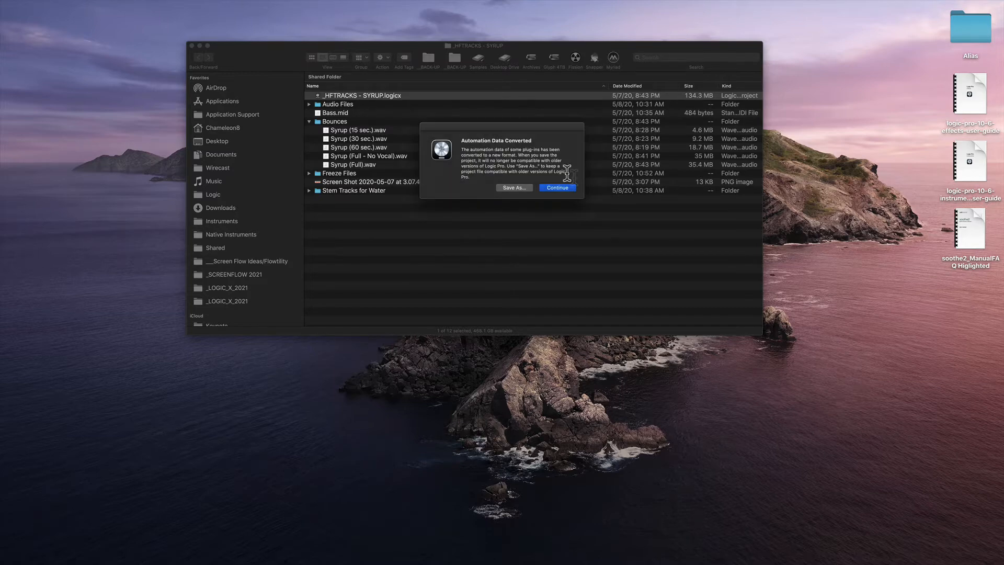
click(558, 189)
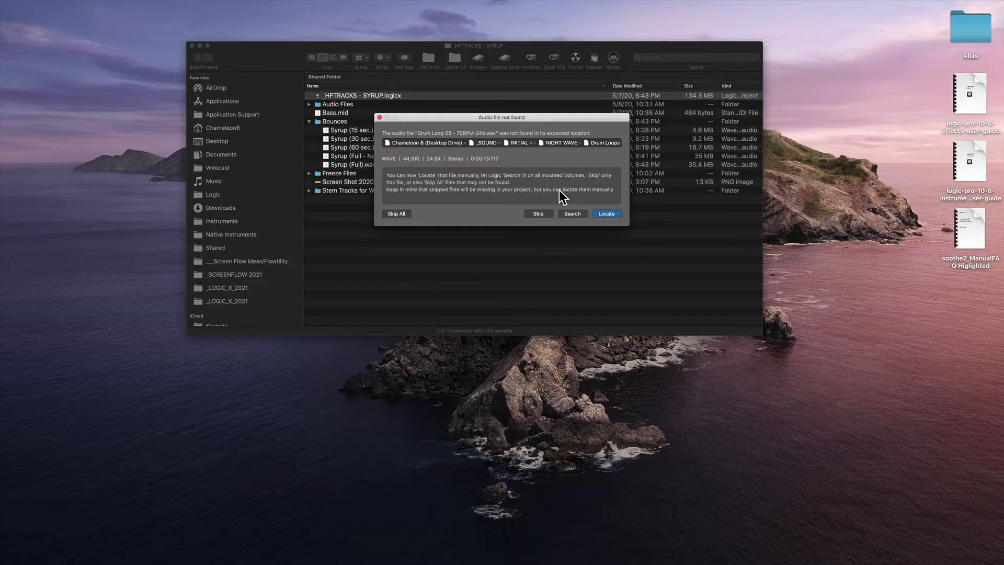
click(571, 214)
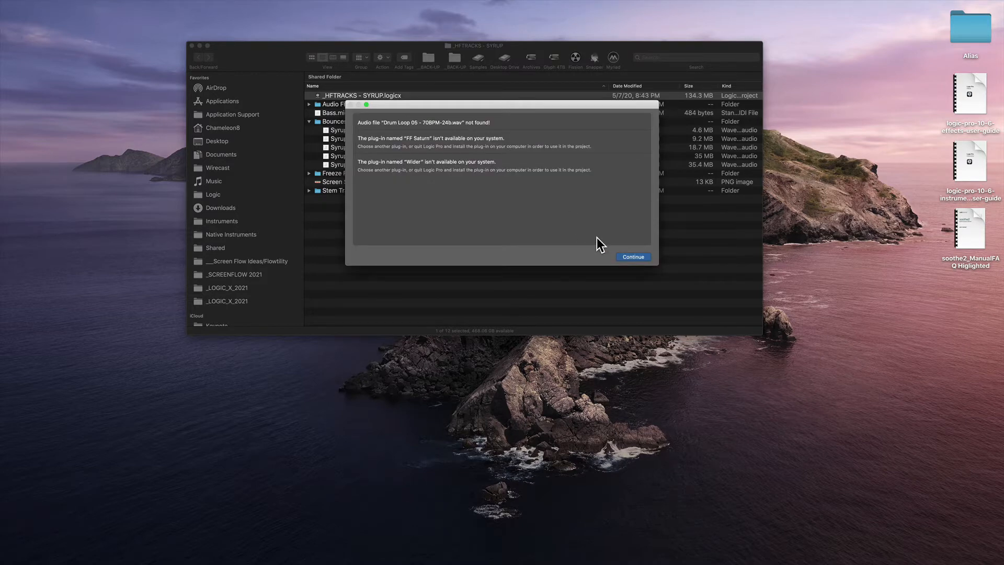
key(Return)
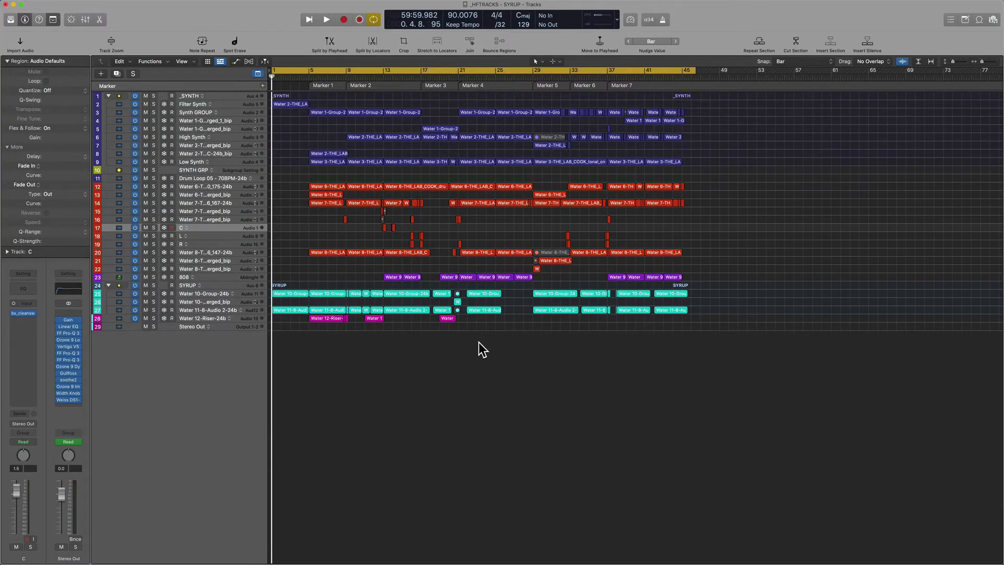
- Fit all regions in the Tracks area and play the arrangement from around bar 20
key(z)
click(586, 78)
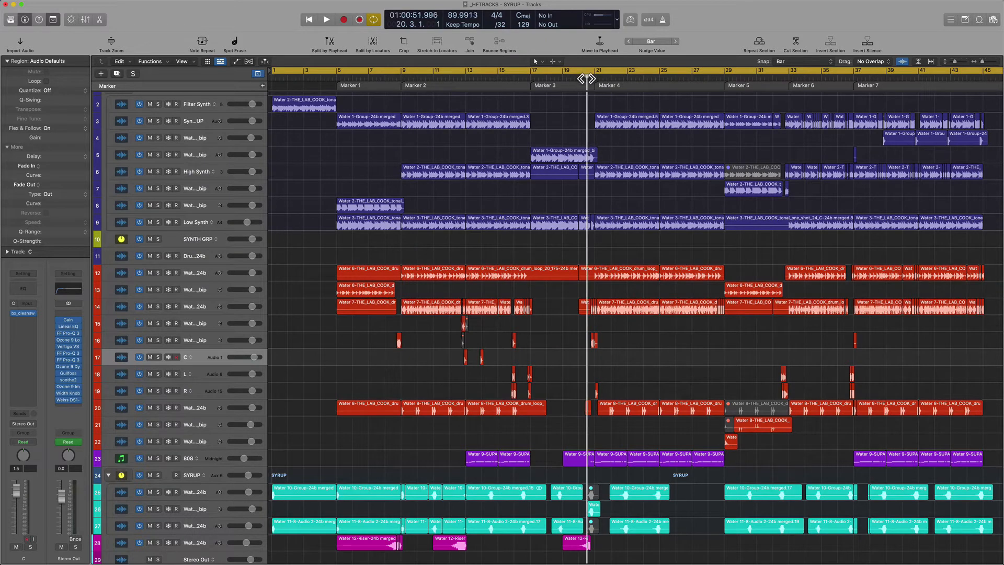
key(space)
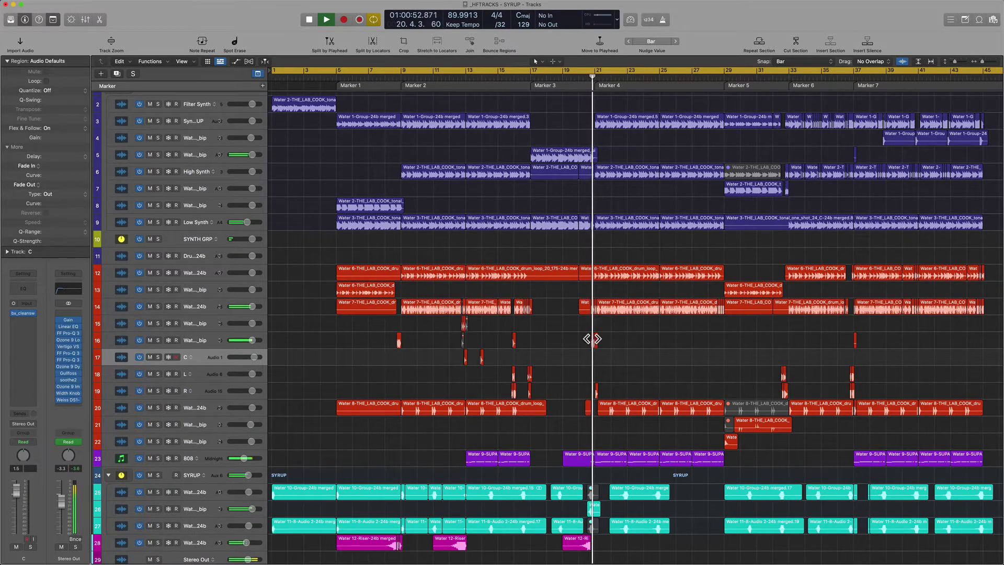
scroll(610, 444, down, 1)
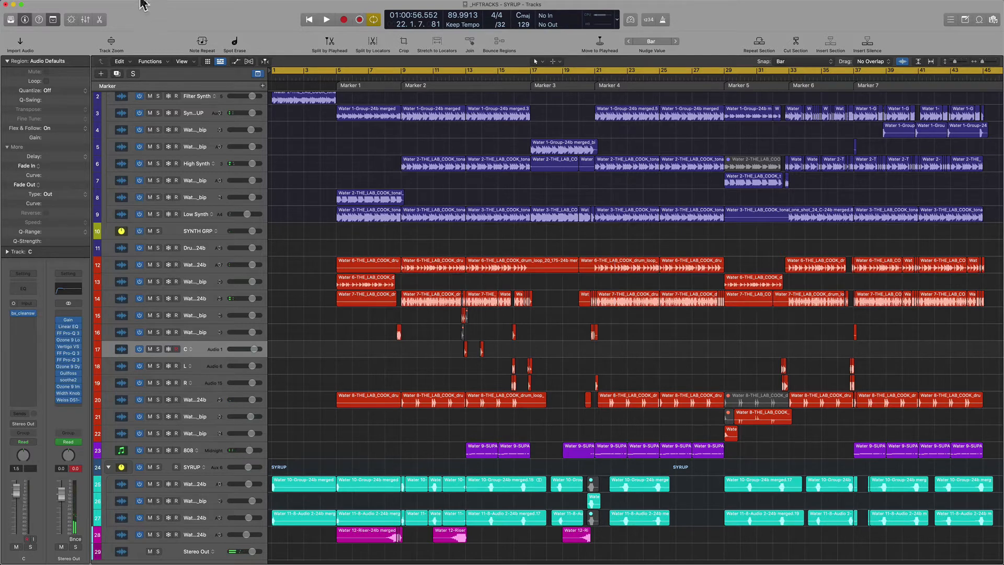
- Create a new project alternative named POST PRODUCTION
mouse_move(68, 2)
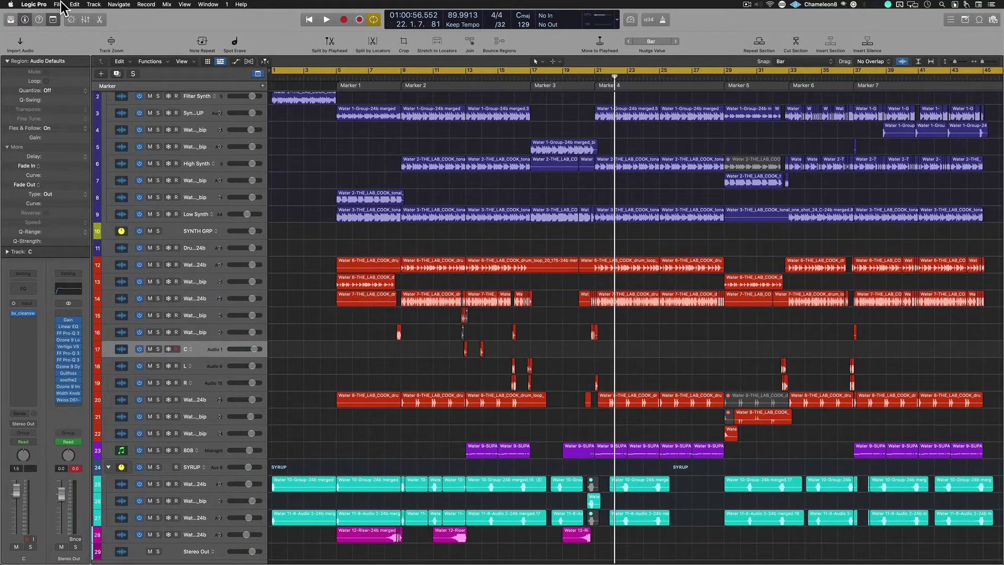
click(61, 5)
mouse_move(131, 106)
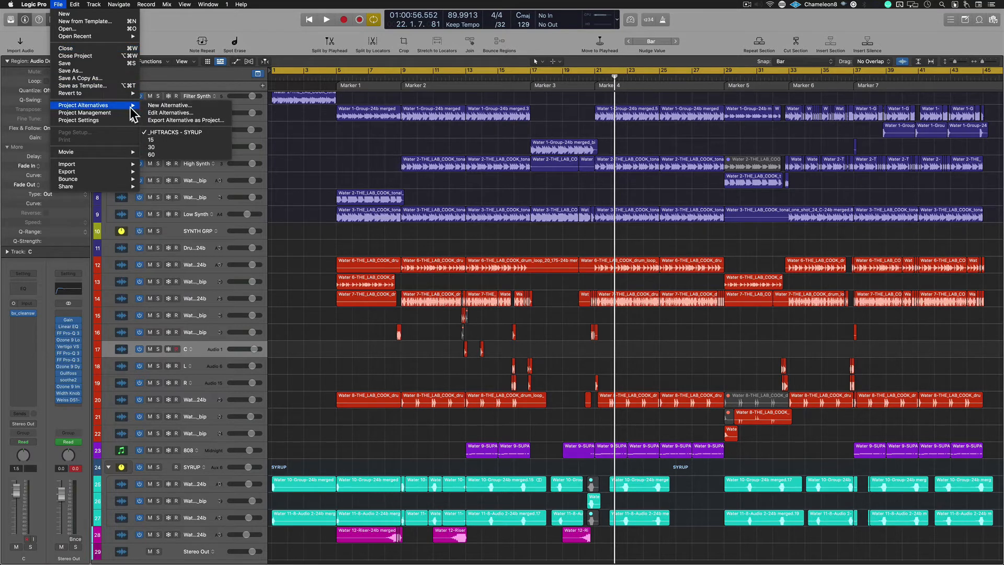
click(161, 105)
click(560, 155)
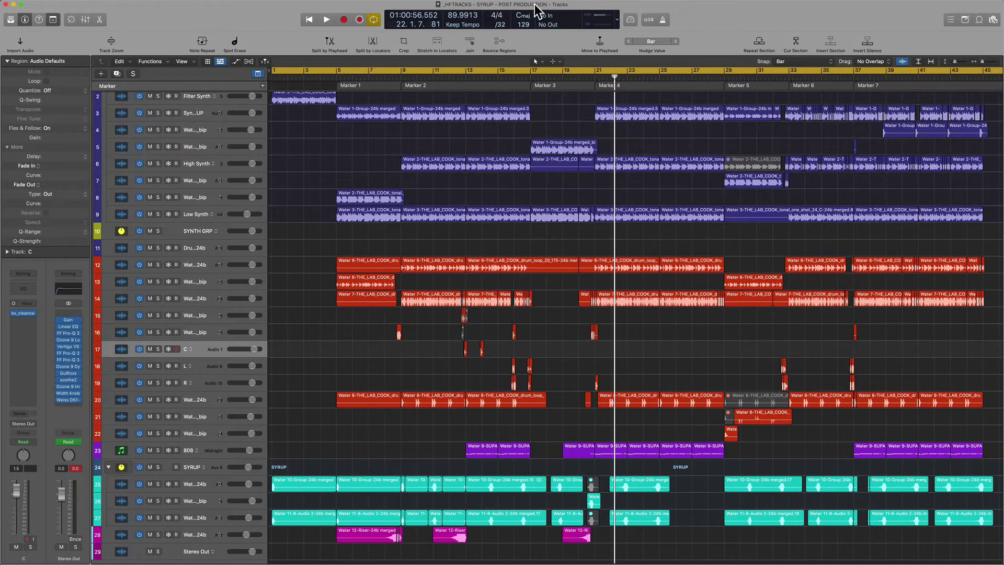
- Check the project's file path and the list of project alternatives, choosing POST PRODUCTION
super+click(523, 7)
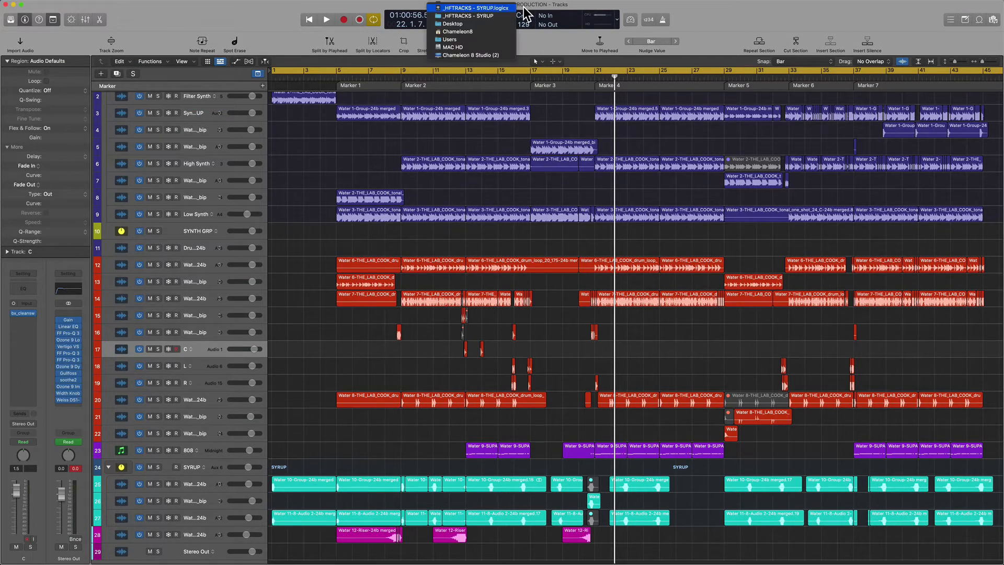
click(58, 4)
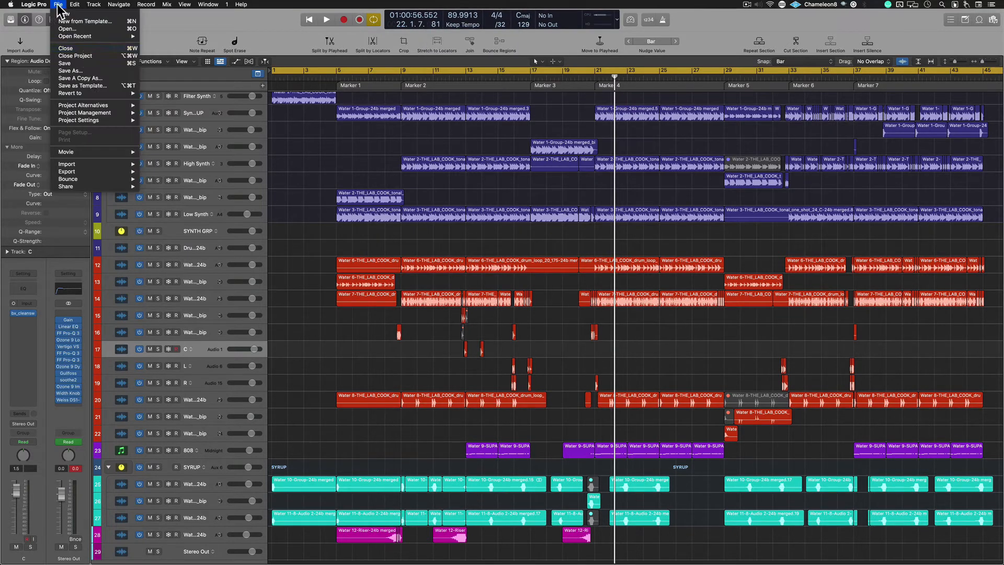
mouse_move(127, 105)
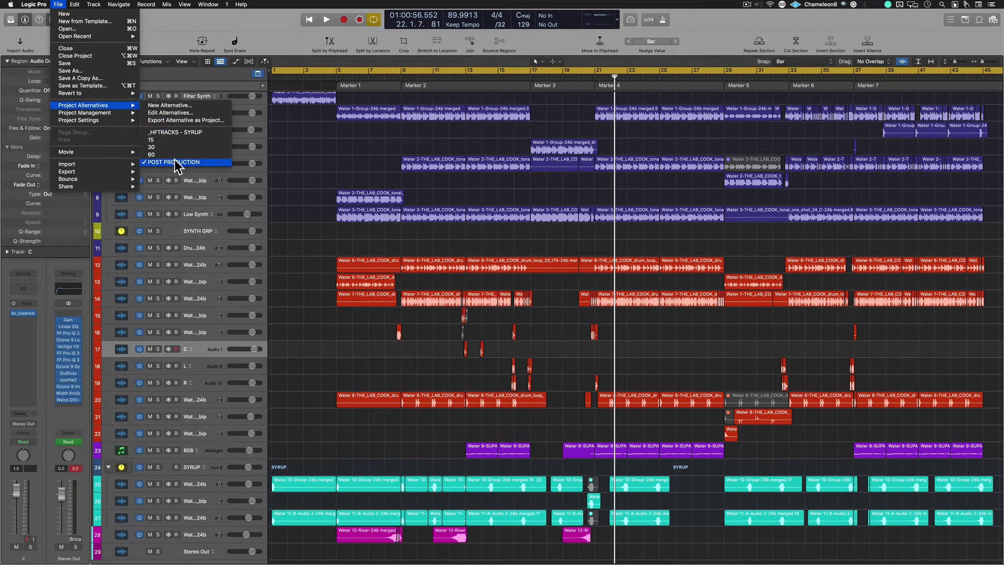
click(197, 163)
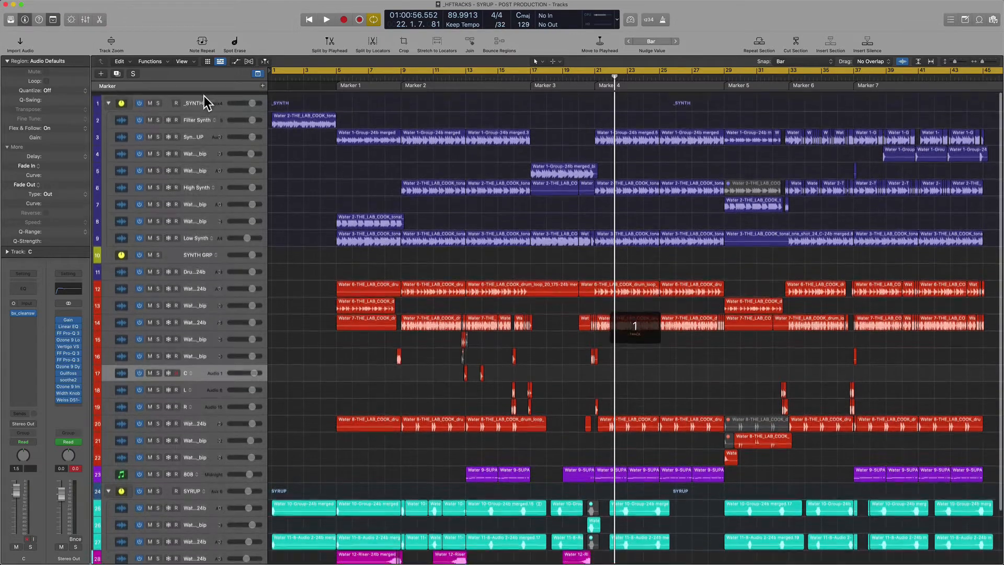
- Delete all regions and all tracks except Stereo Out from the POST PRODUCTION alternative
click(120, 103)
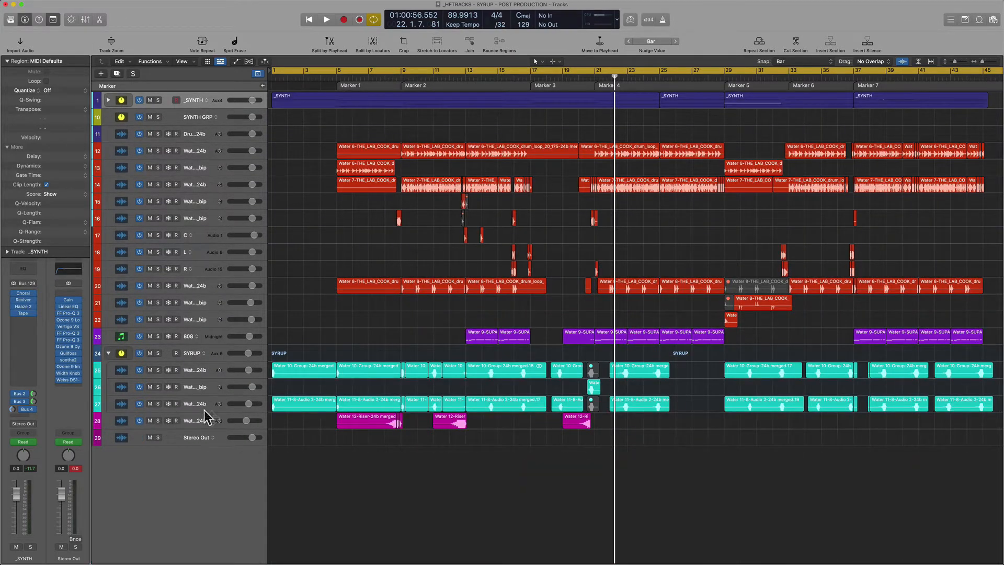
key(super+a)
key(Delete)
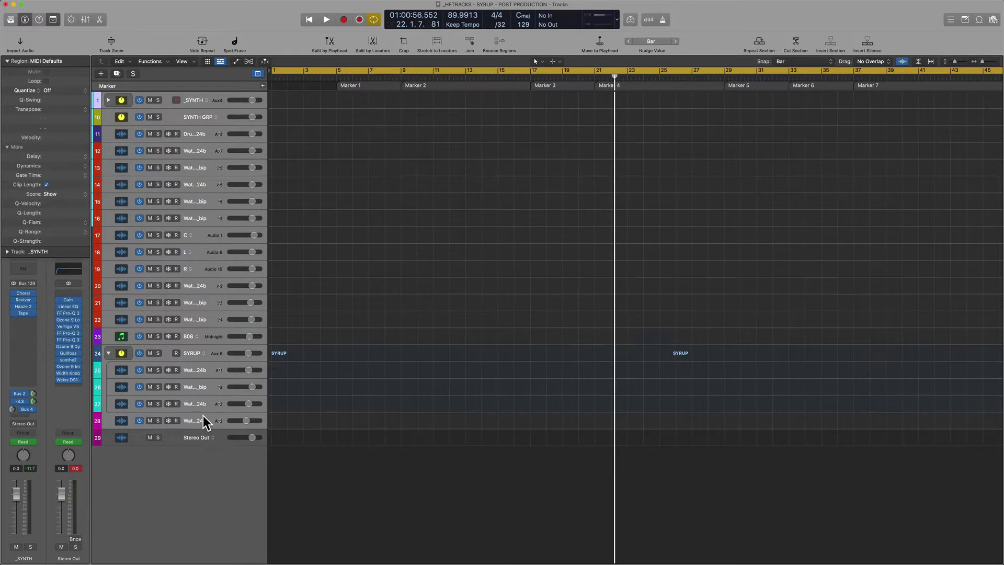
key(super+Delete)
- Create one new audio track with no input and Output 1 + 2, and return the playhead to the project start
key(super+Right)
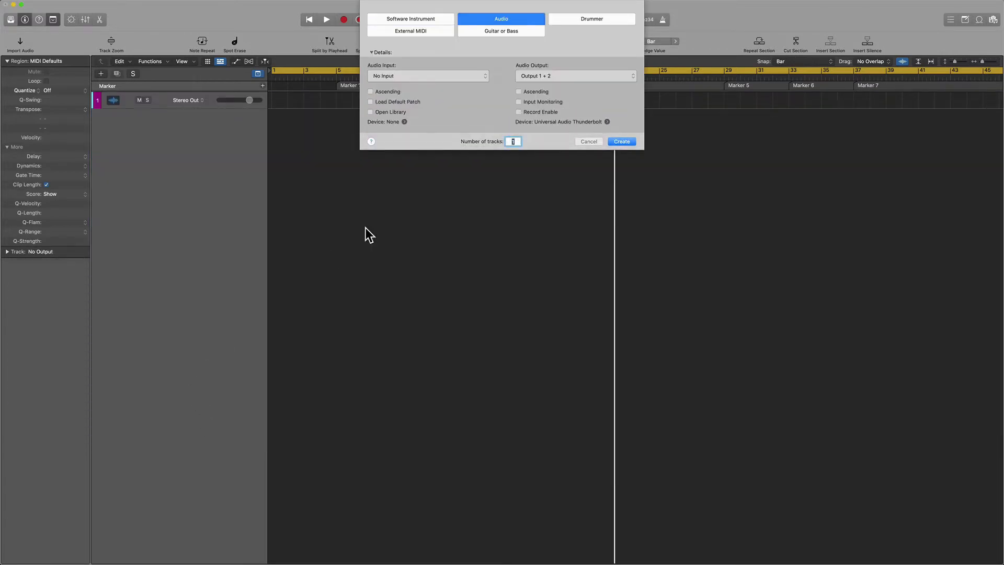
key(Return)
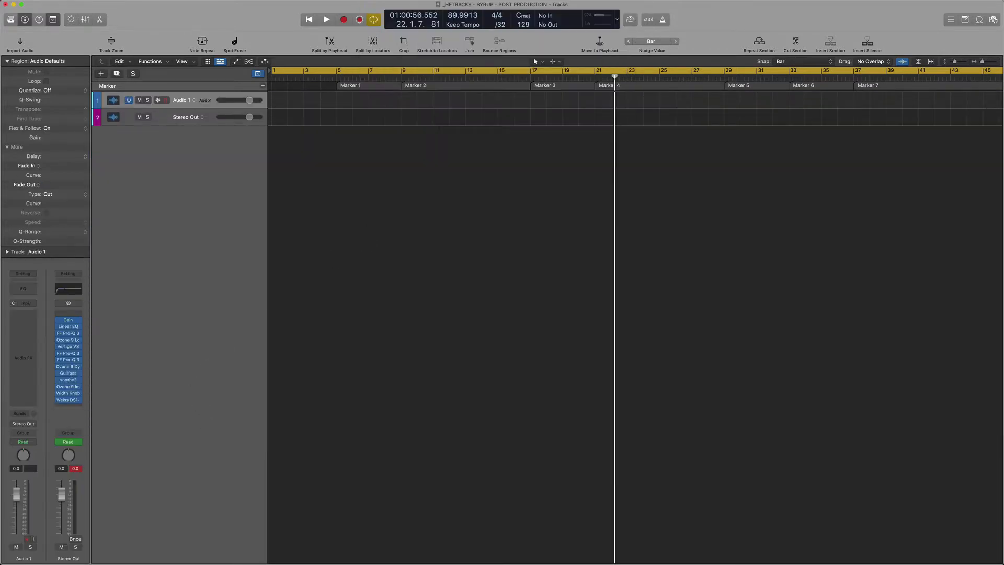
key(Return)
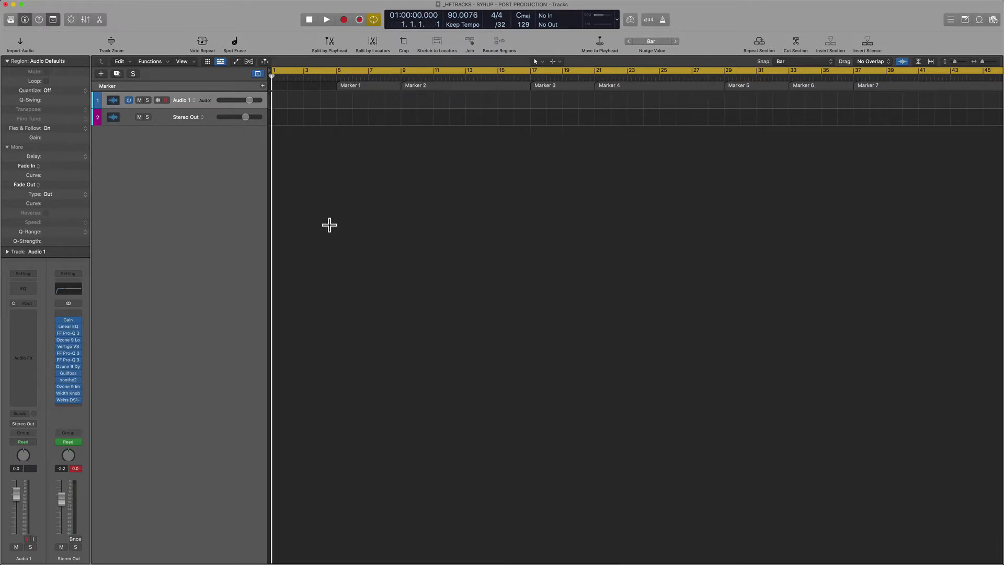
- Import Syrup (Full).wav from the project's Bounces folder with its tempo and markers, and move its region to start at bar 5
key(super+shift+i)
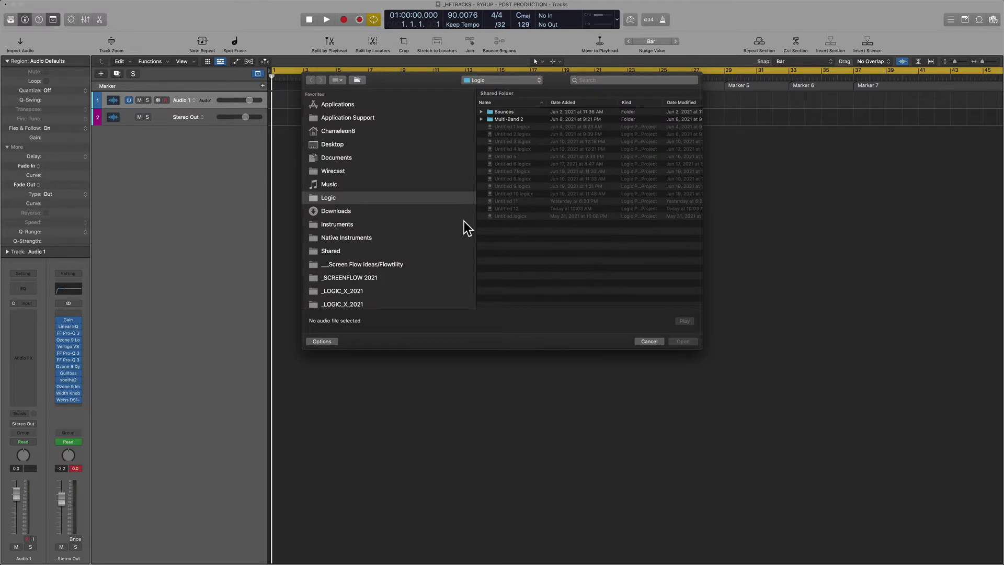
key(super+shift+d)
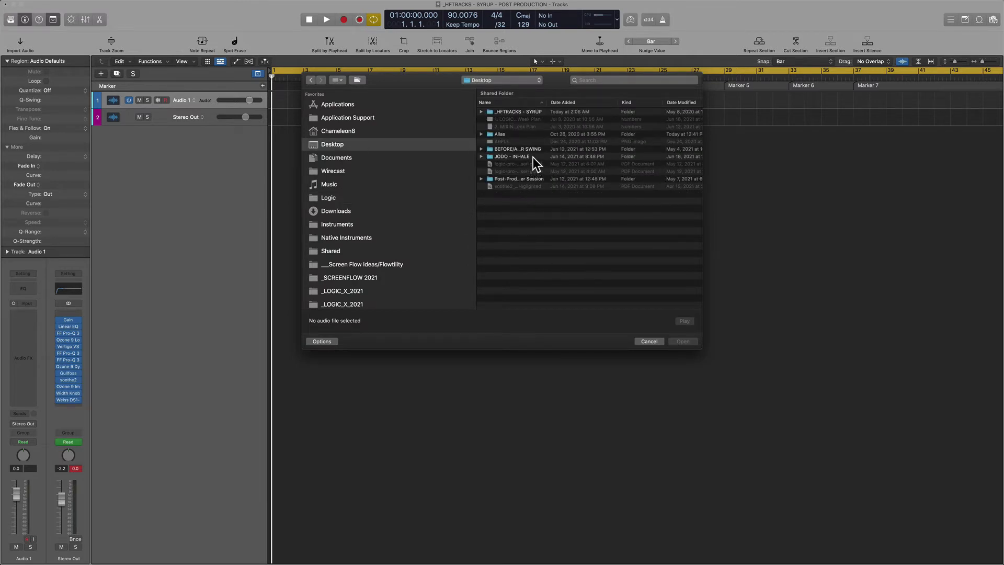
double_click(536, 112)
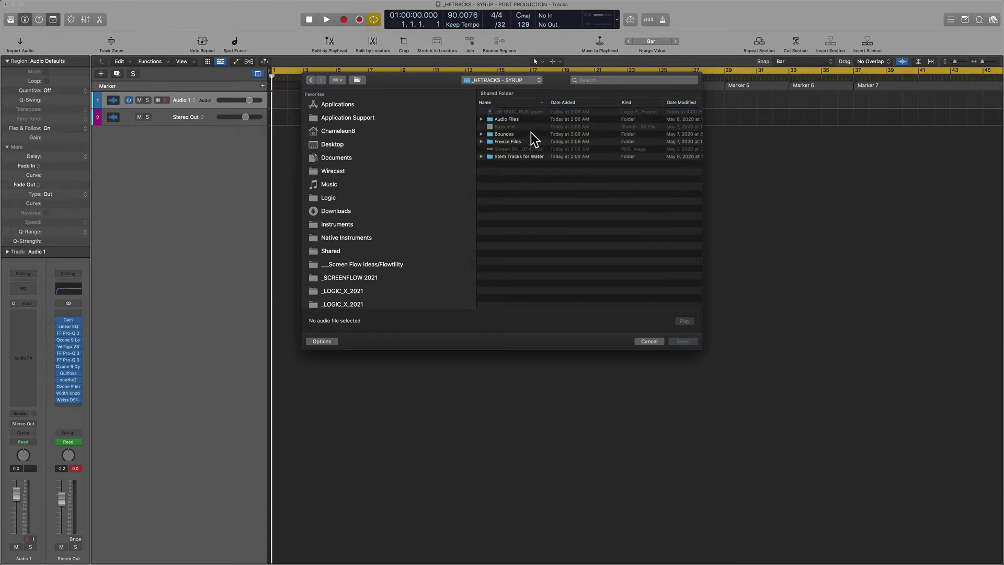
double_click(531, 134)
click(537, 141)
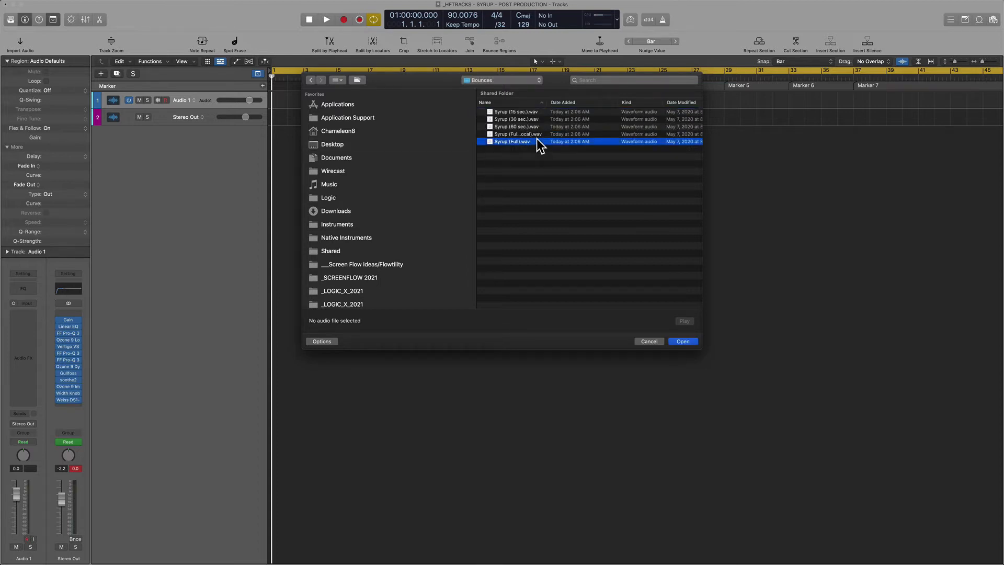
click(683, 342)
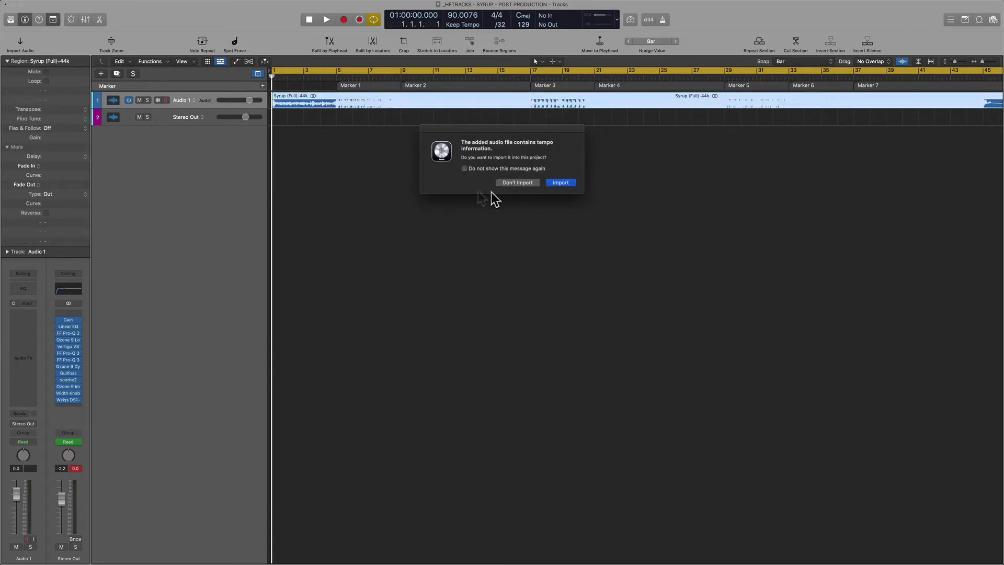
click(572, 181)
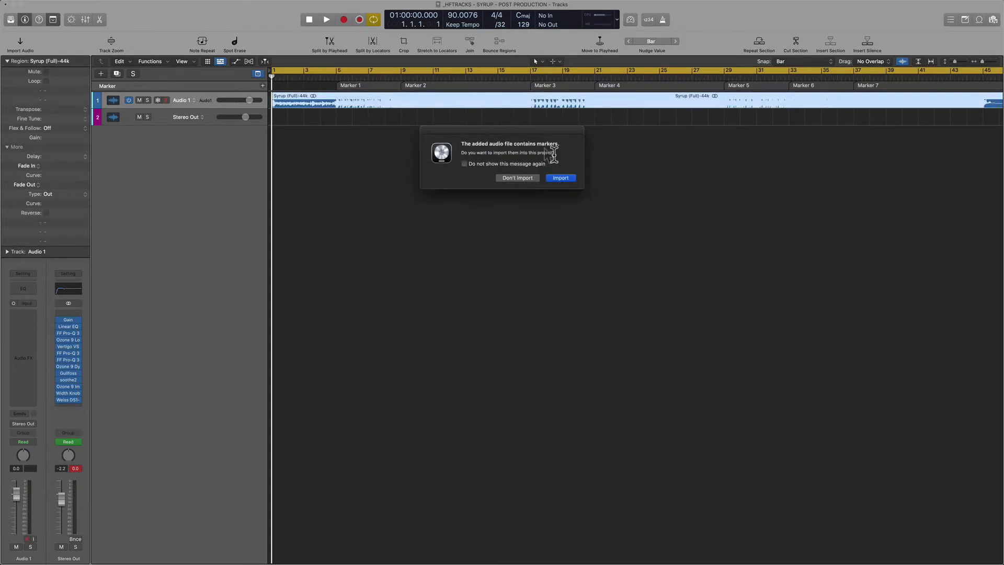
click(560, 182)
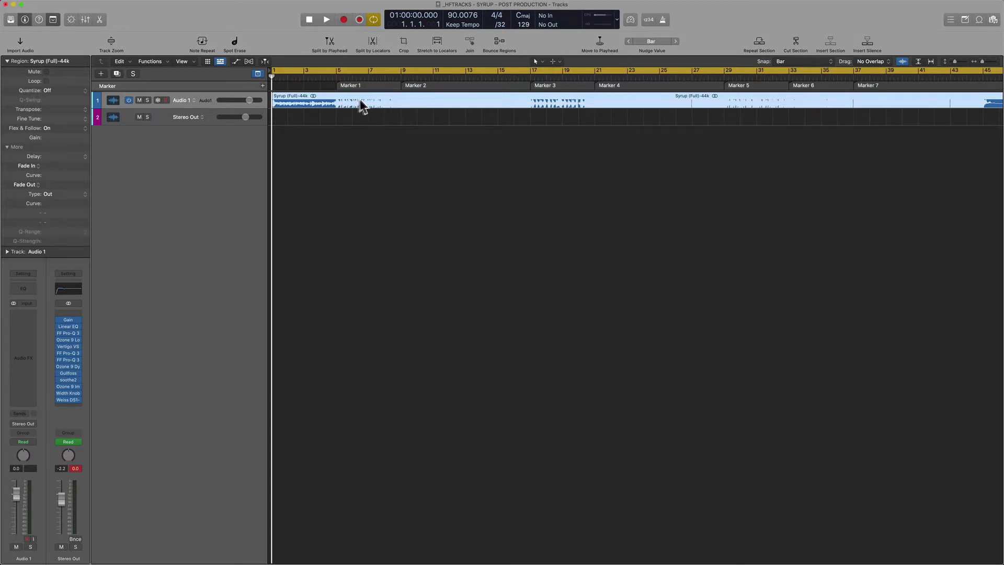
drag(361, 101, 422, 104)
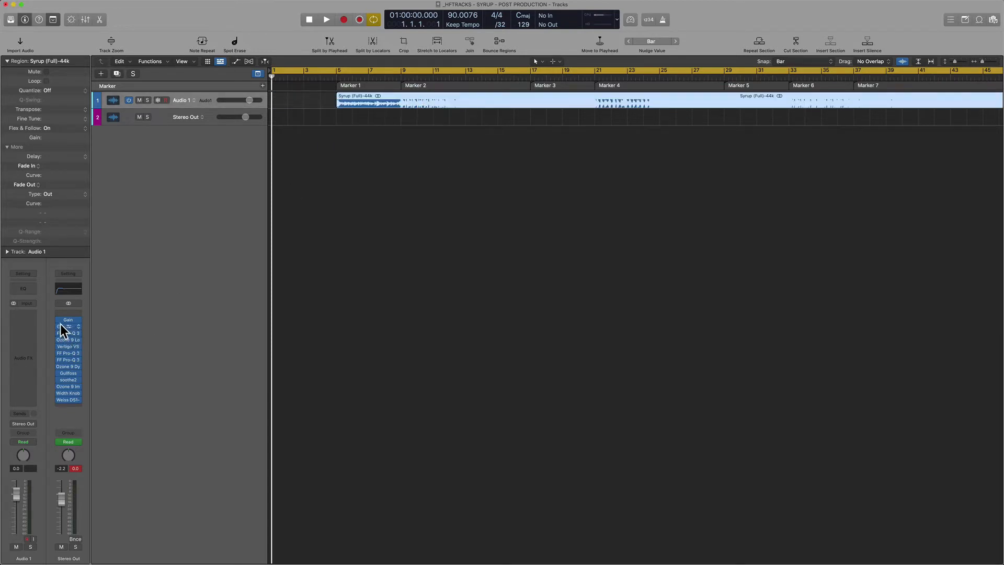
- Reset the Stereo Out channel strip to clear its plug-ins and settings
click(68, 274)
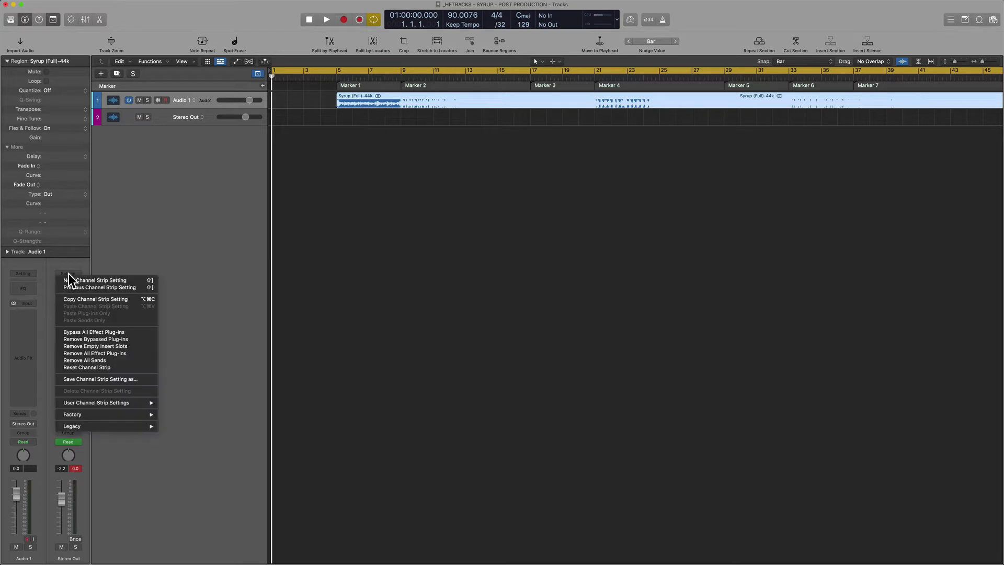
click(134, 368)
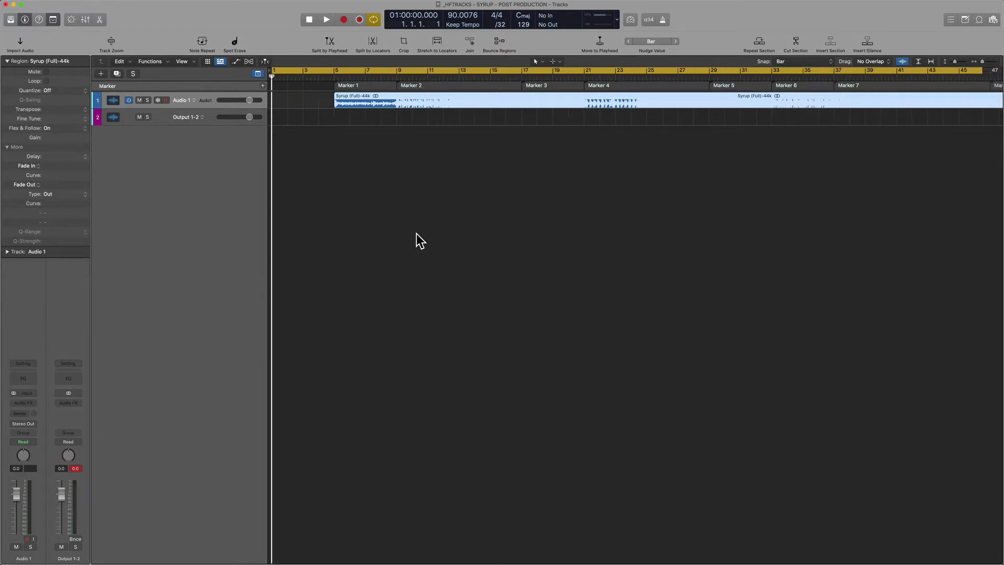
- Turn off cycle mode and enlarge both tracks so the Syrup waveform fills the workspace
key(super+Left)
key(super+Left)
key(c)
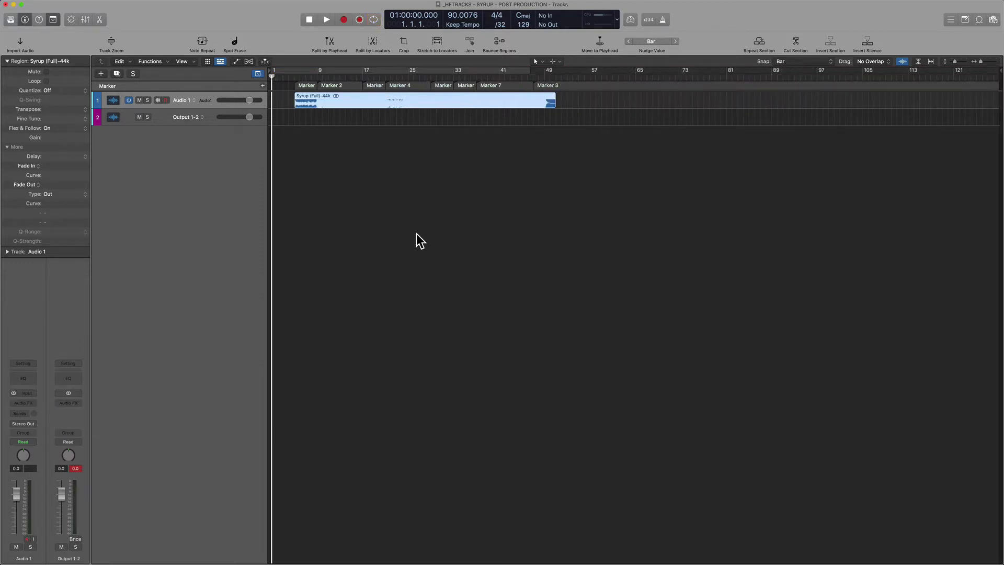
ctrl+alt+drag(377, 190, 274, 93)
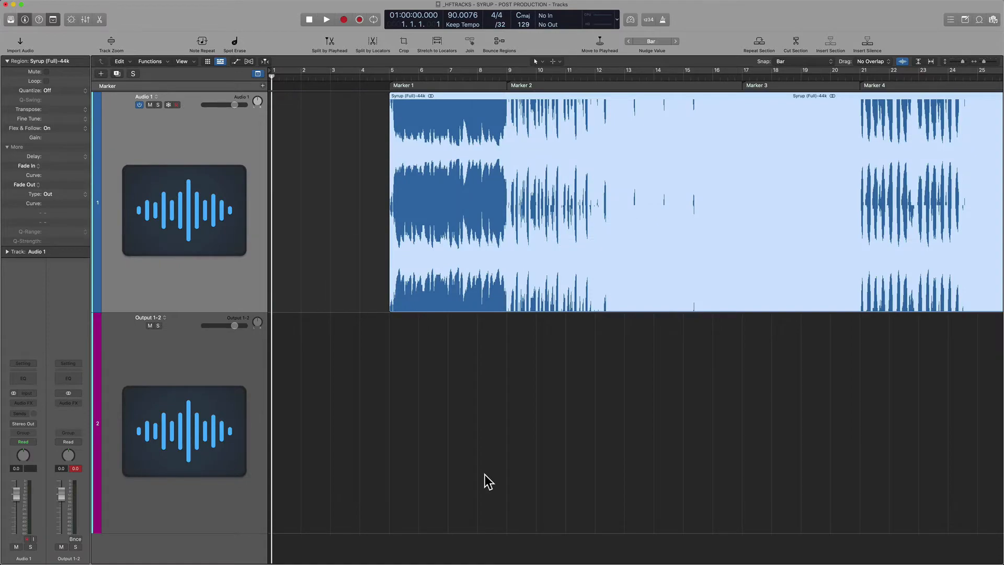
key(super+Right)
key(super+Right)
key(super+Right)
scroll(379, 188, right, 3)
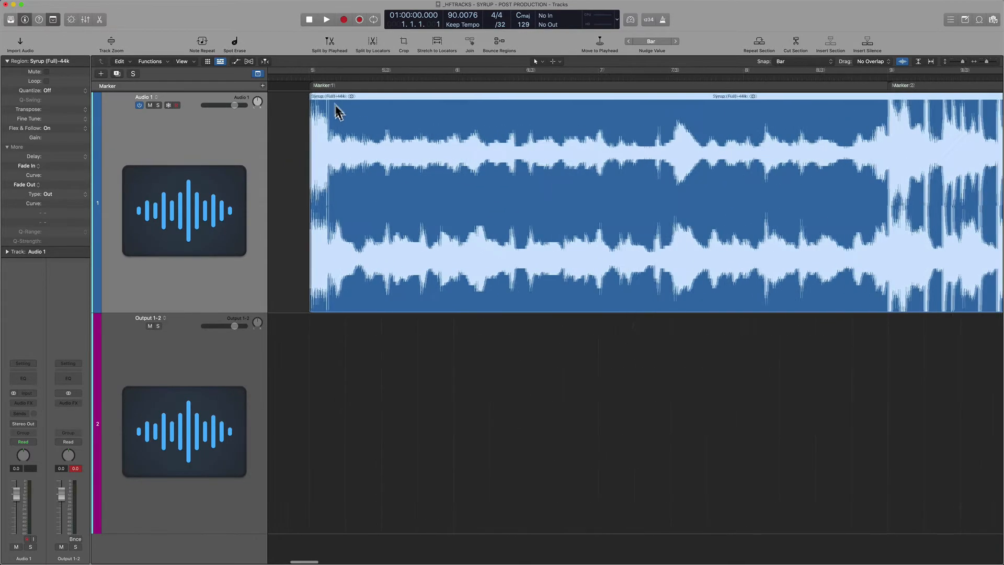
- Place the playhead at the Syrup region's start on bar 5 and make the marker track taller
scroll(336, 106, left, 1)
click(325, 77)
key(super+Left)
key(super+Left)
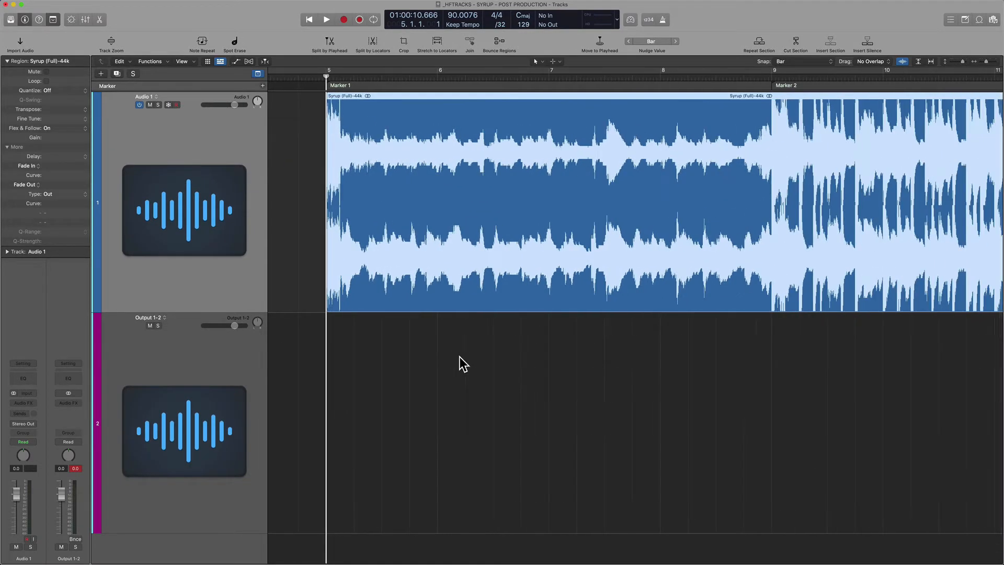
key(super+Left)
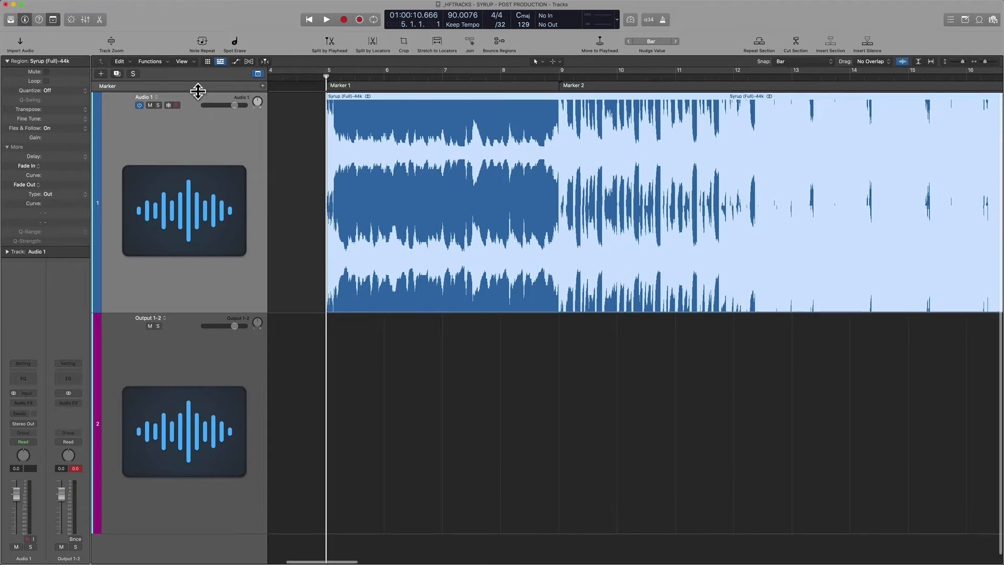
mouse_move(198, 91)
mouse_down()
mouse_move(201, 183)
mouse_move(214, 193)
mouse_move(214, 178)
mouse_up()
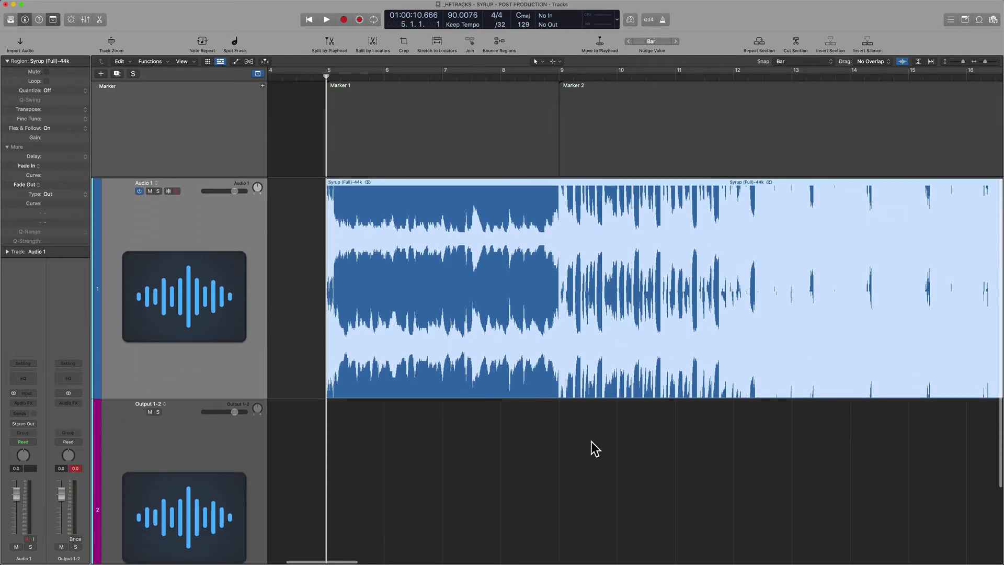
key(super+Left)
click(600, 116)
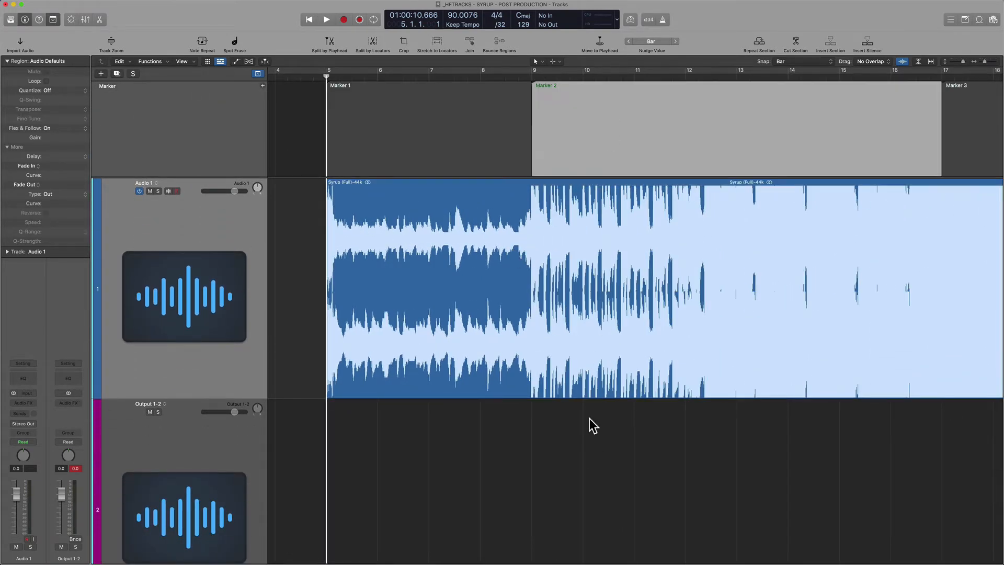
- Play the transition into Marker 2, starting between bars 7 and 8
scroll(462, 213, right, 5)
click(383, 76)
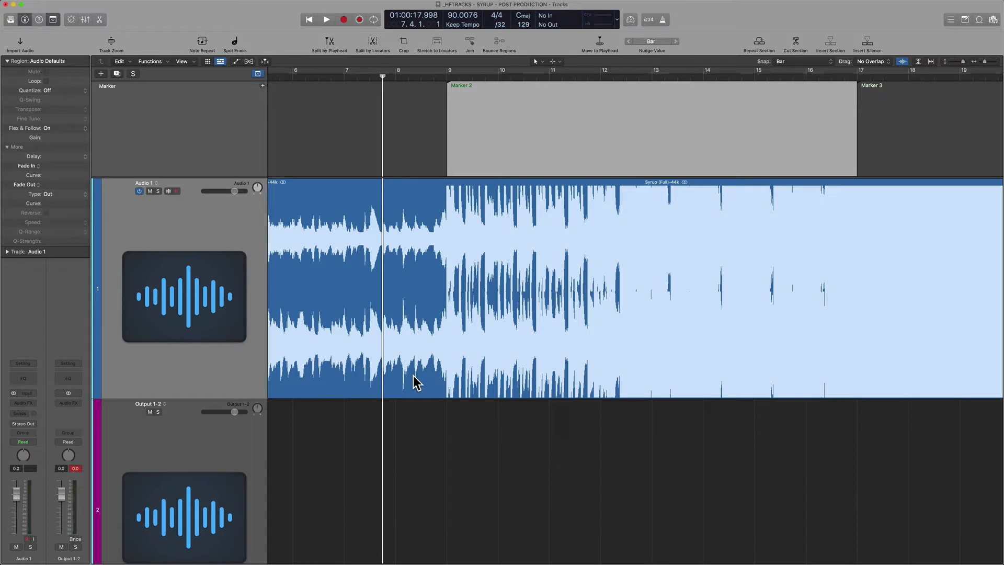
key(space)
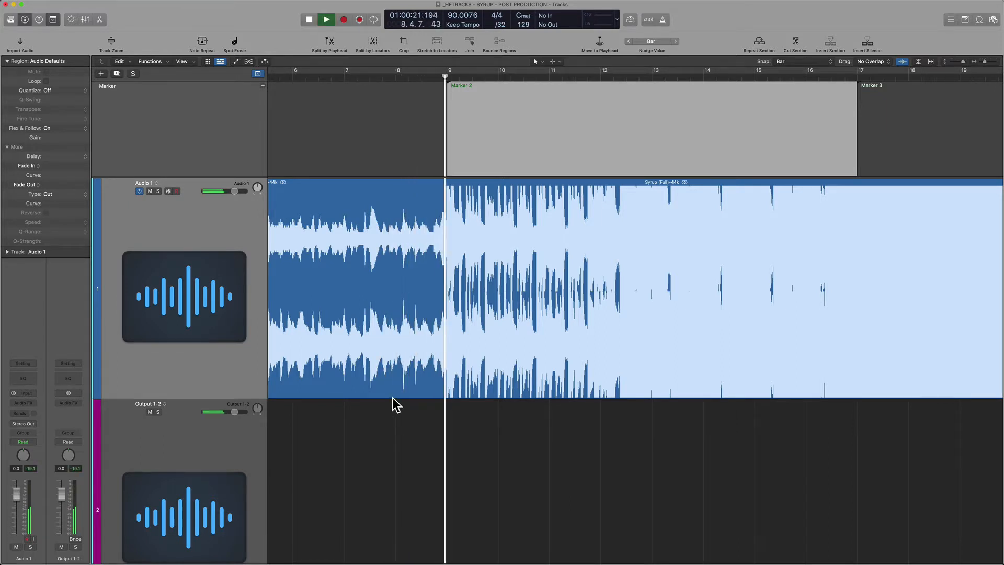
key(space)
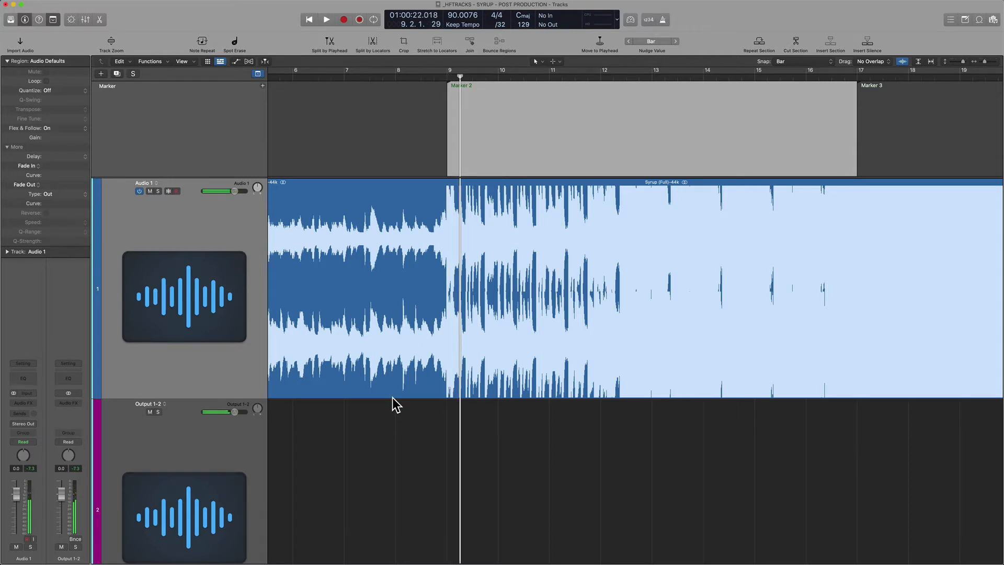
- Split the Syrup region at bar 9 and give the first part a Slow Down fade-out beginning at about bar 8
click(441, 237)
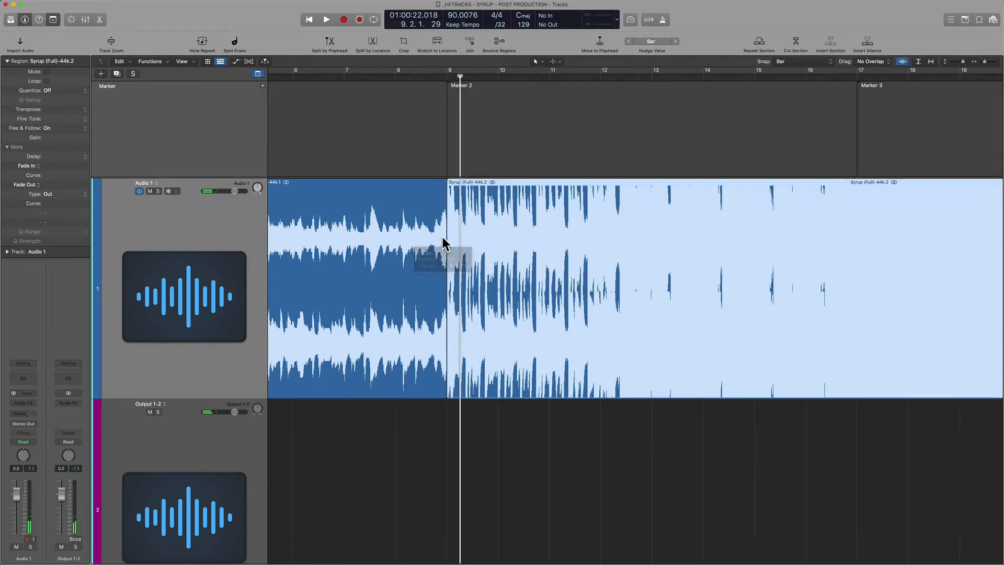
drag(445, 181, 373, 185)
right_click(397, 194)
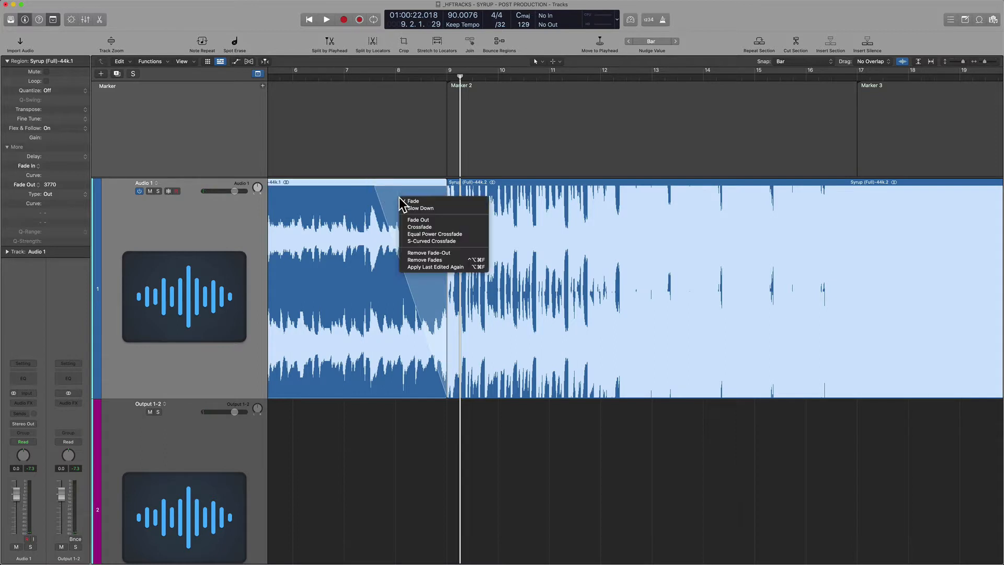
click(413, 201)
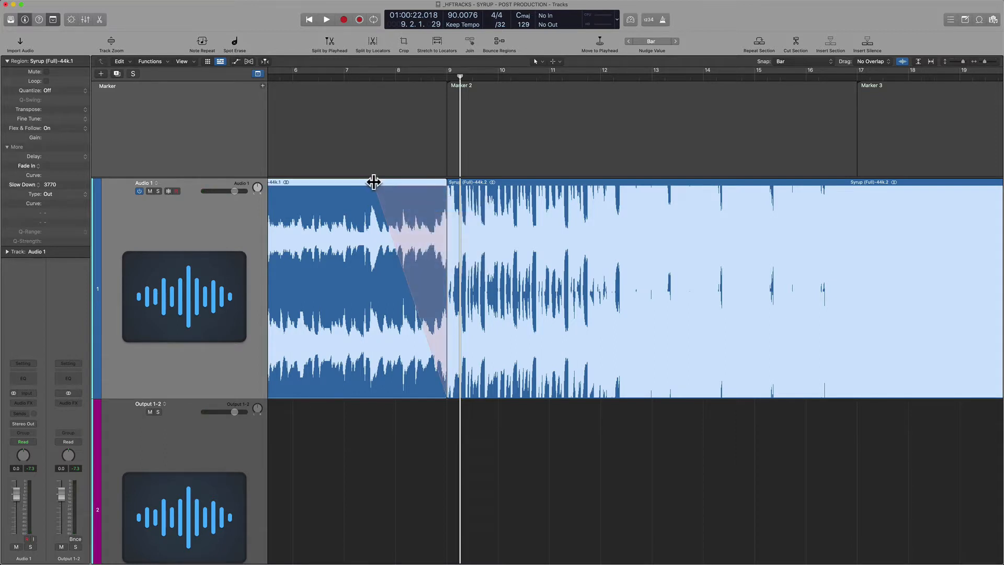
drag(372, 181, 395, 184)
click(204, 261)
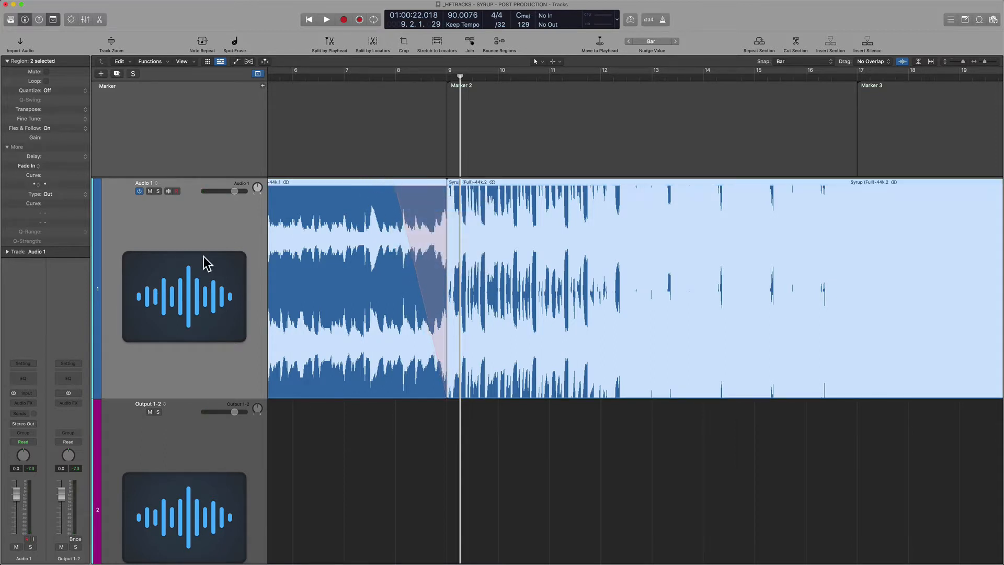
- Play the transition from bar 7 and shorten the slow-down fade so it begins slightly after bar 8
click(356, 78)
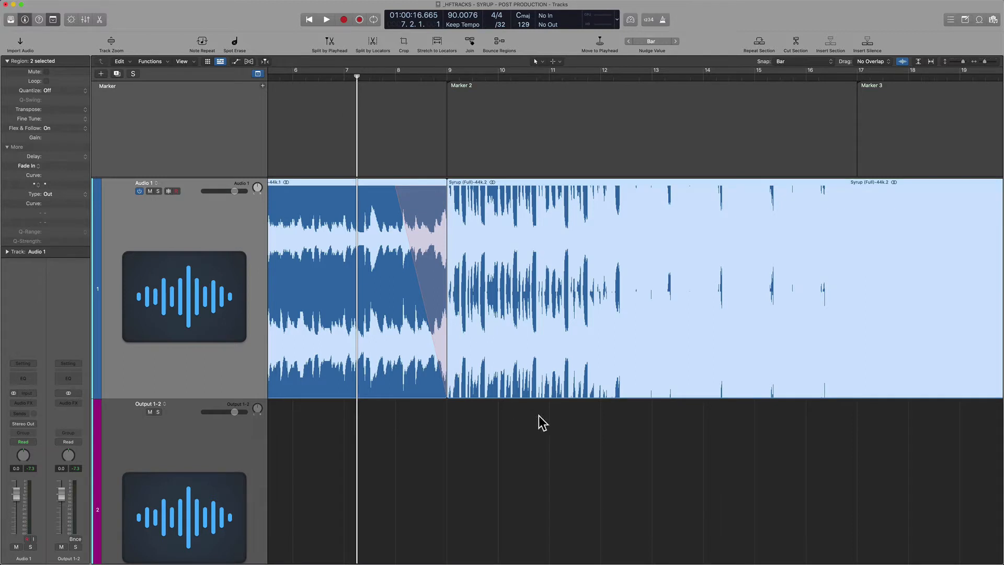
scroll(539, 415, down, 6)
scroll(539, 415, up, 2)
key(space)
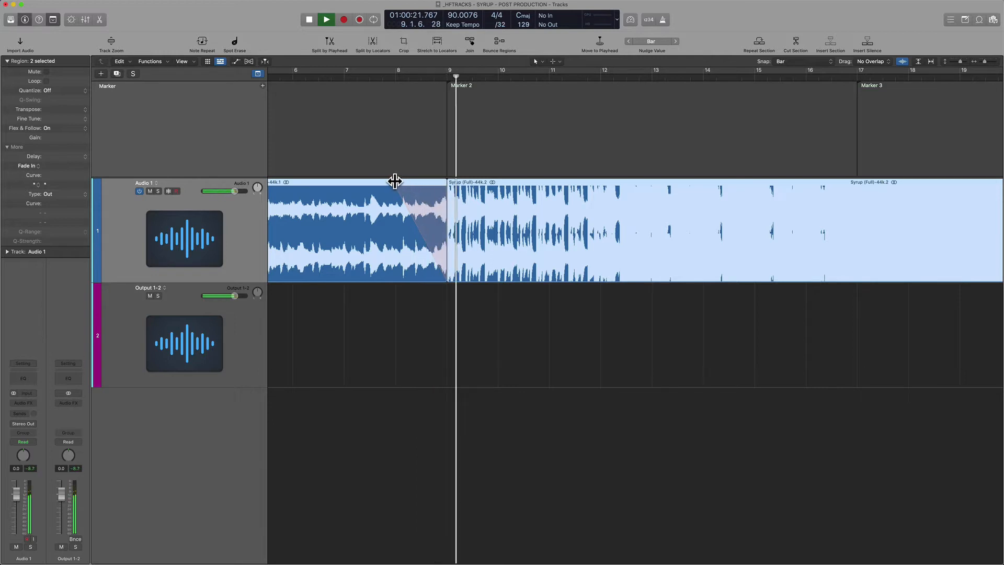
drag(395, 180, 405, 180)
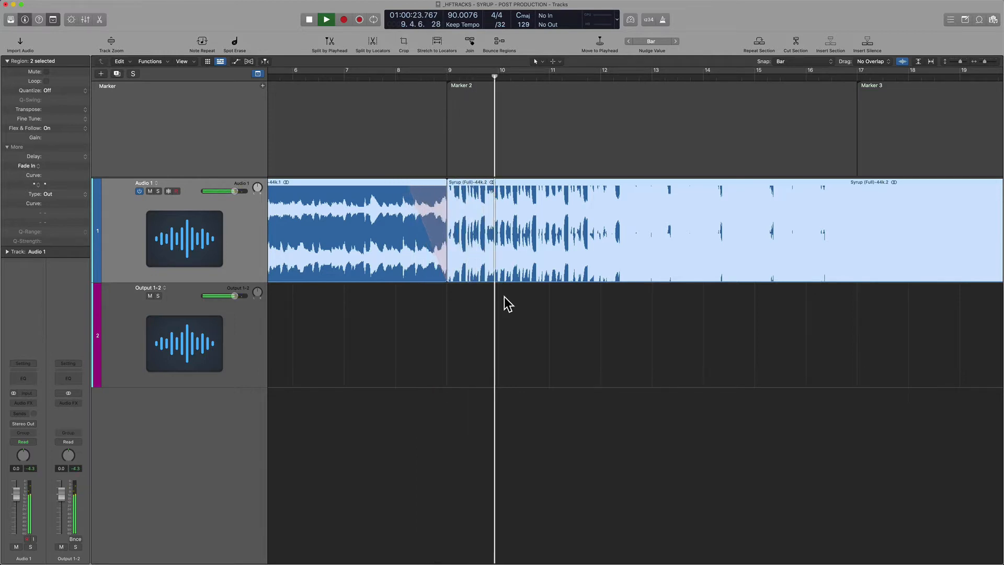
- Set snap and nudge to Beat while listening through to Marker 3, and stop playback just past bar 17
scroll(513, 311, right, 5)
key(ctrl+alt+d)
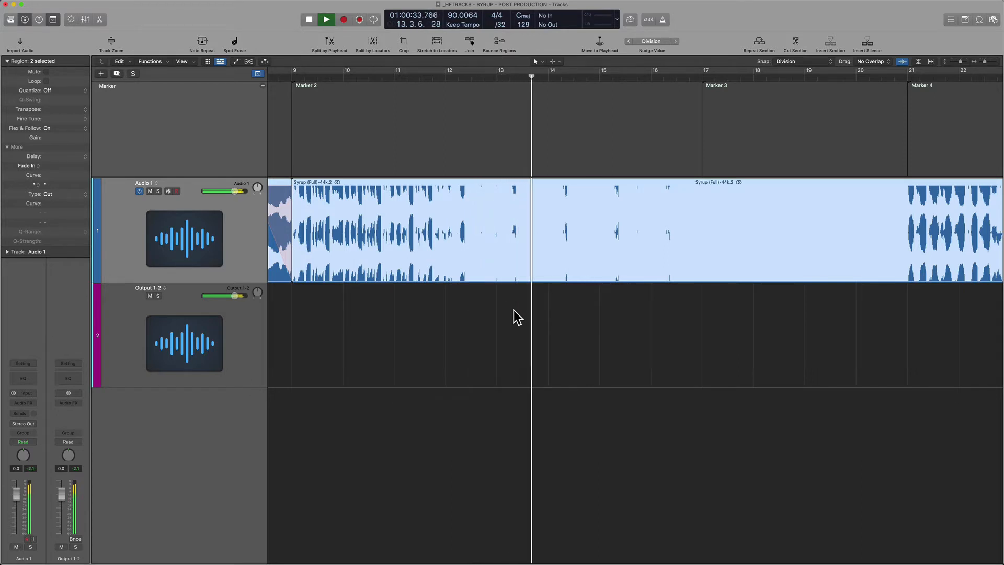
scroll(513, 309, right, 3)
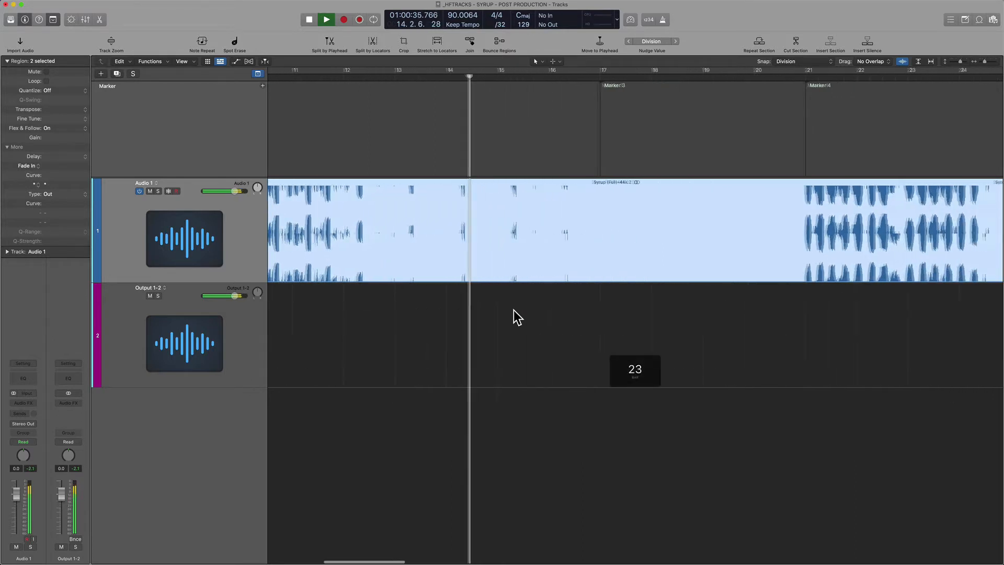
key(super+Right)
key(super+Right)
key(super+Right)
key(super+Right)
scroll(513, 309, right, 5)
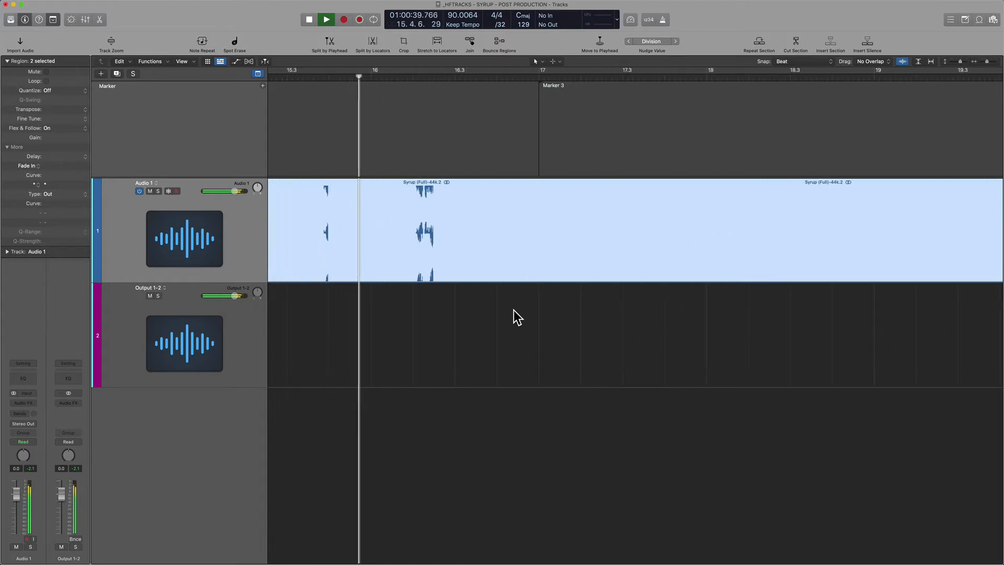
key(super+Right)
key(super+Right)
key(super+Right)
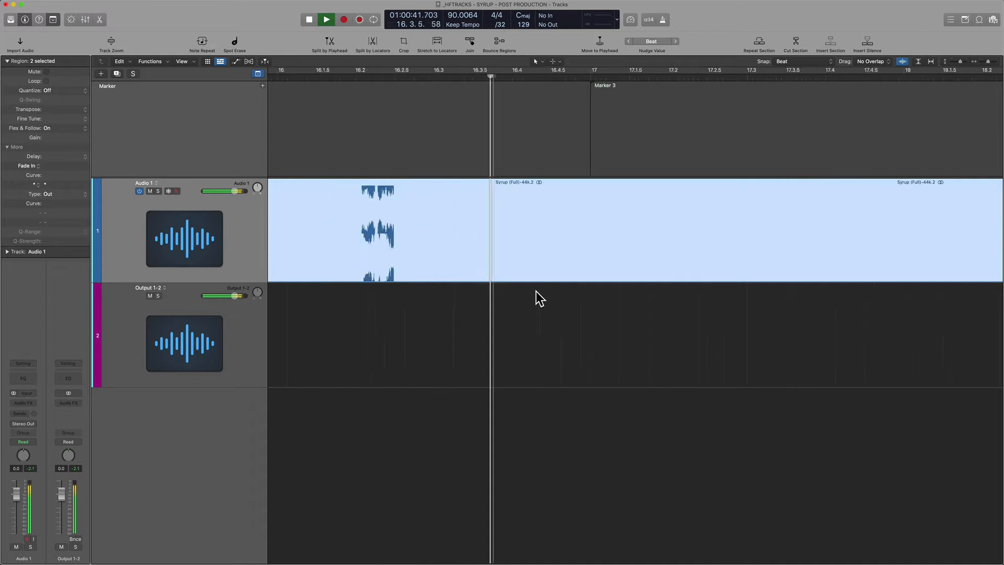
key(space)
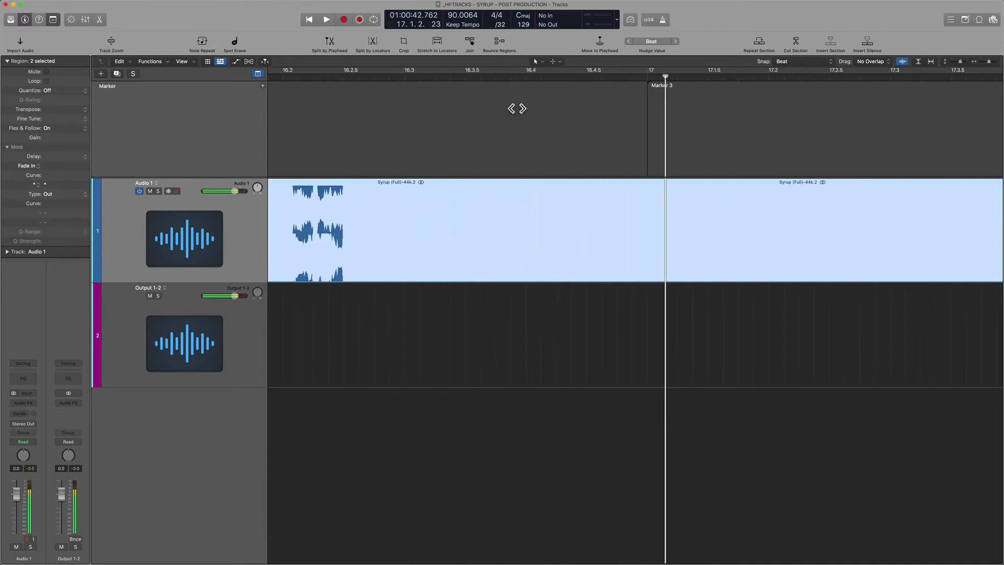
- Try copying the beat at 16.4 one beat earlier to 16.3, listen to it, and undo the copy
drag(530, 221, 651, 215)
drag(606, 239, 488, 238)
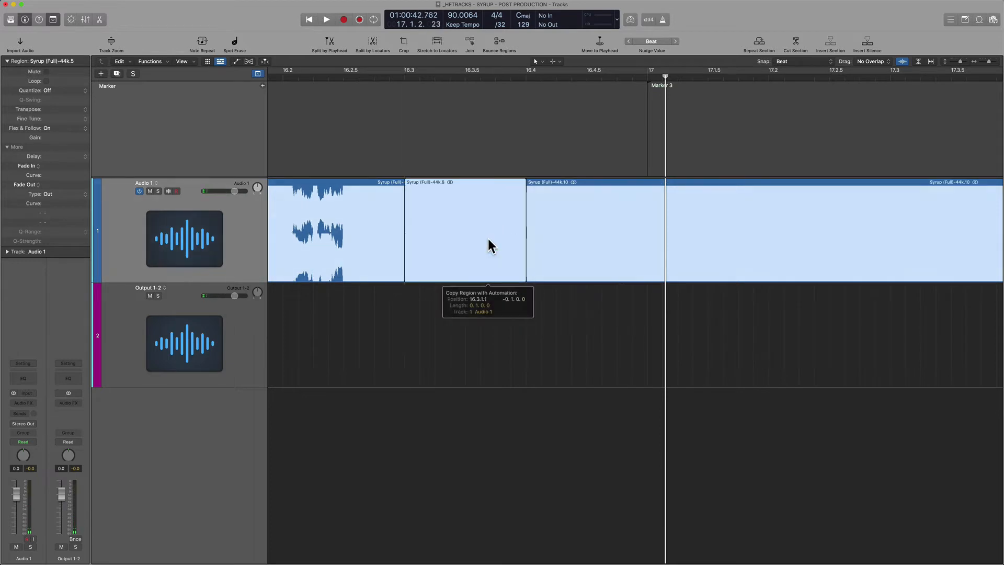
click(297, 342)
key(space)
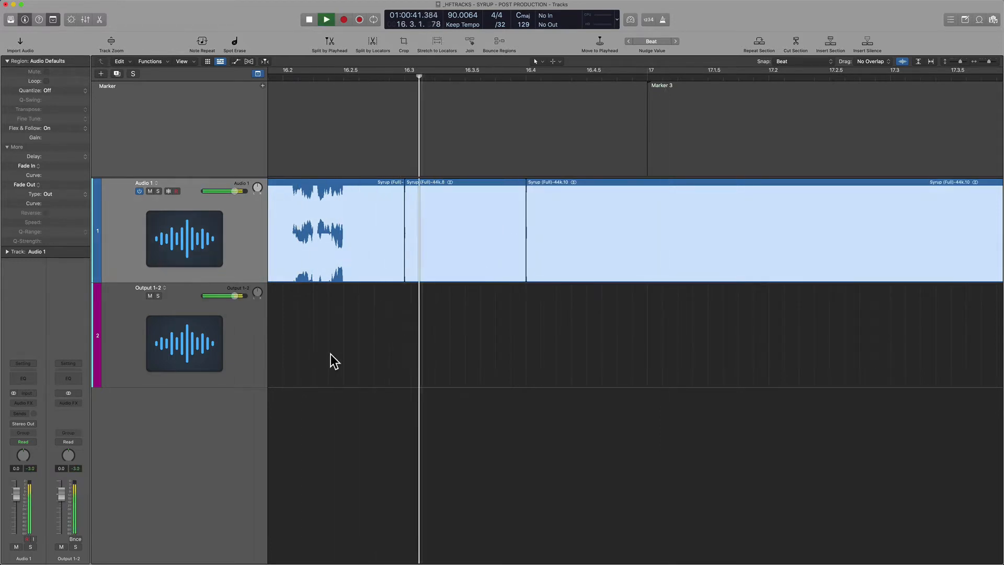
key(space)
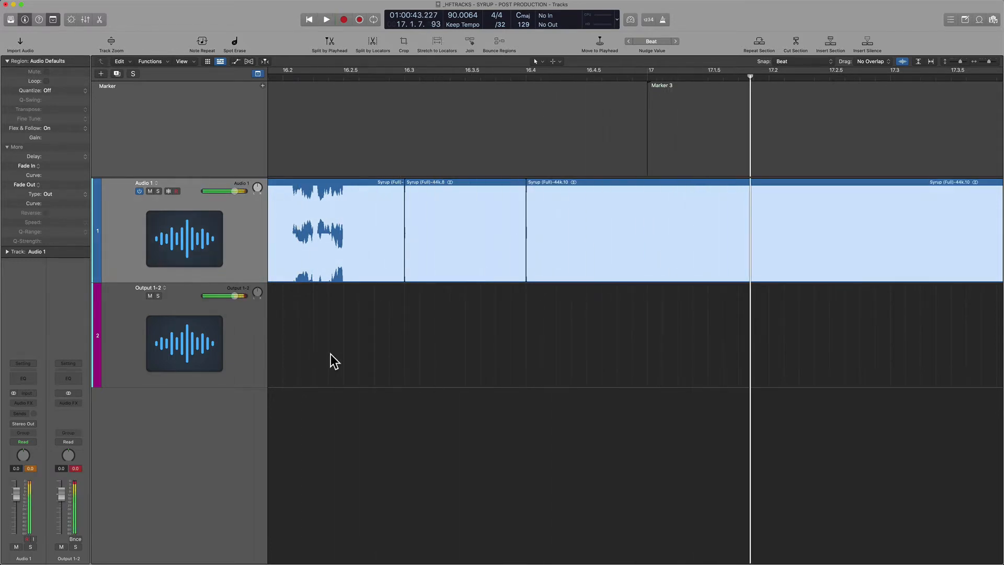
key(super+z)
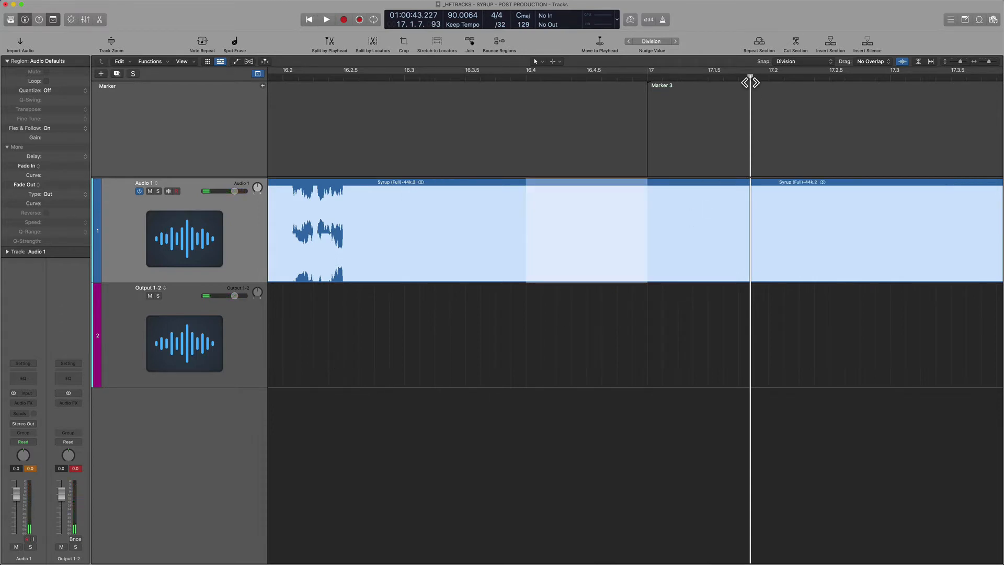
click(634, 322)
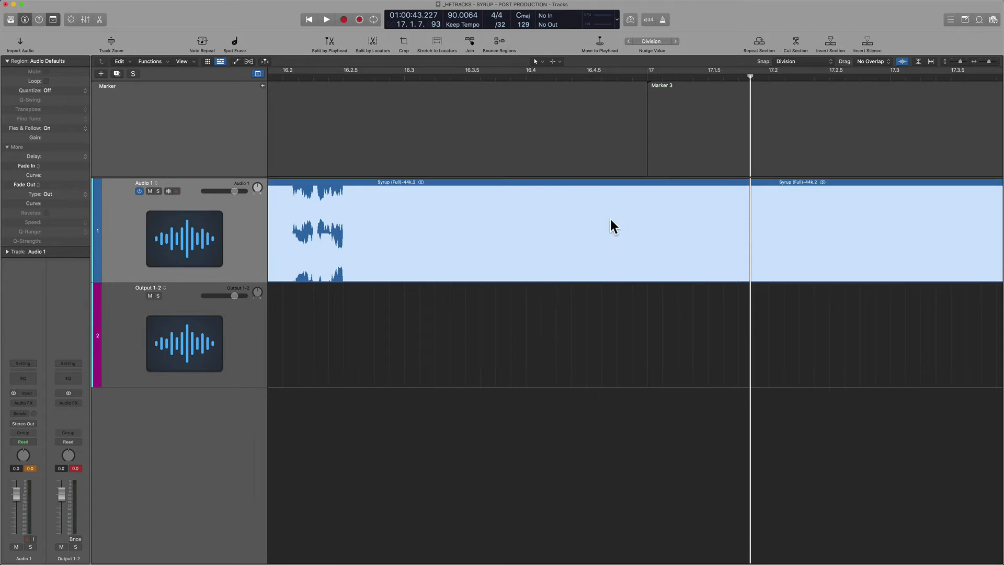
- Play from about 16.2.6, and copy the first half of beat 16.4 over its second half as a stutter
click(352, 81)
key(space)
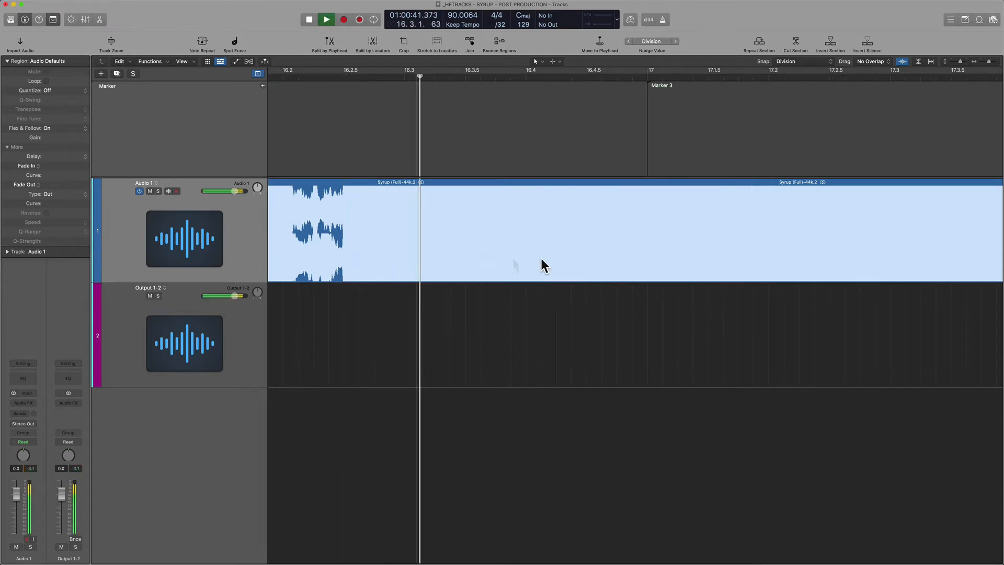
key(space)
drag(527, 233, 585, 234)
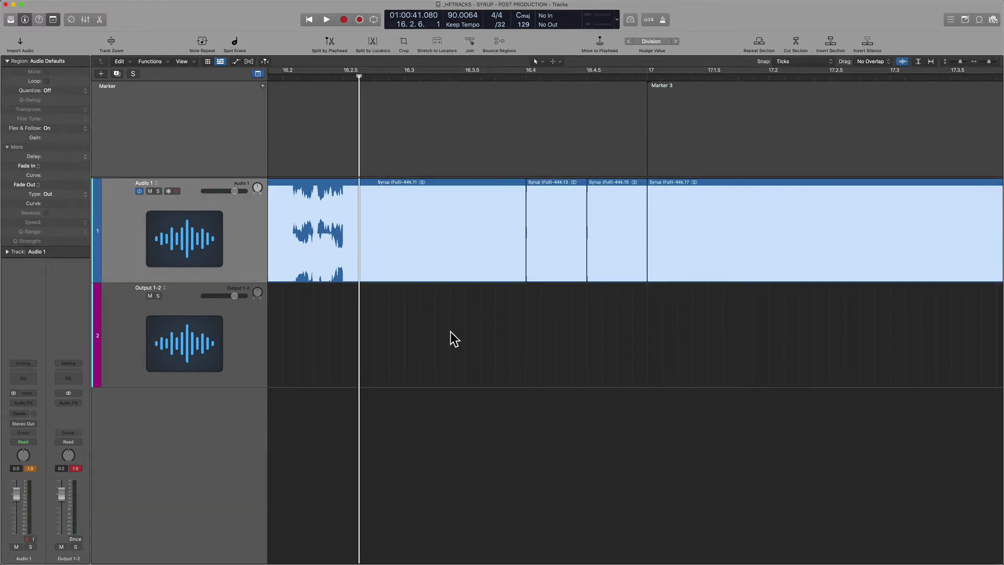
- Trim the ends of both half-beat stutter regions to leave small gaps before Marker 3, and play the result
drag(652, 349, 579, 278)
click(583, 330)
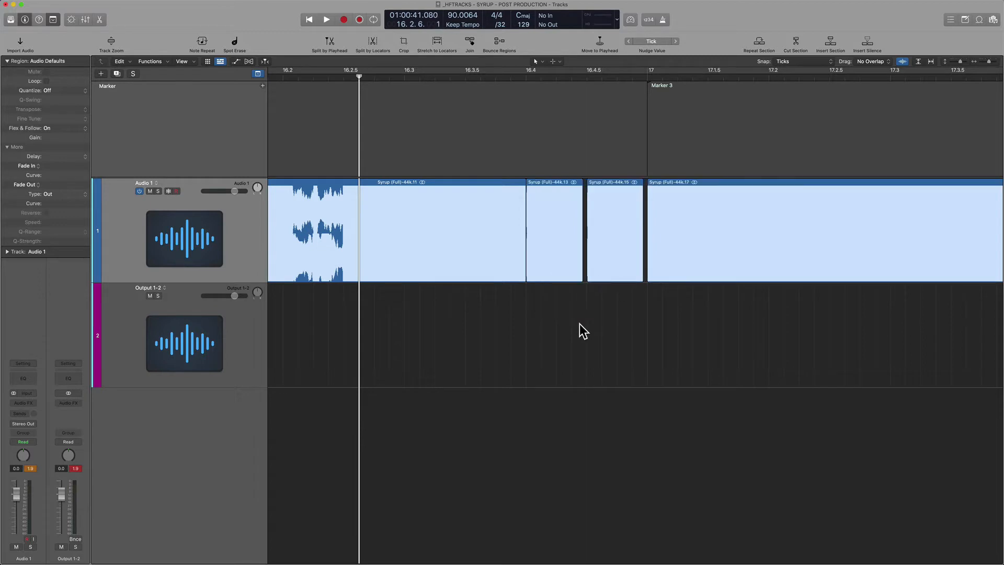
click(792, 62)
click(794, 63)
key(space)
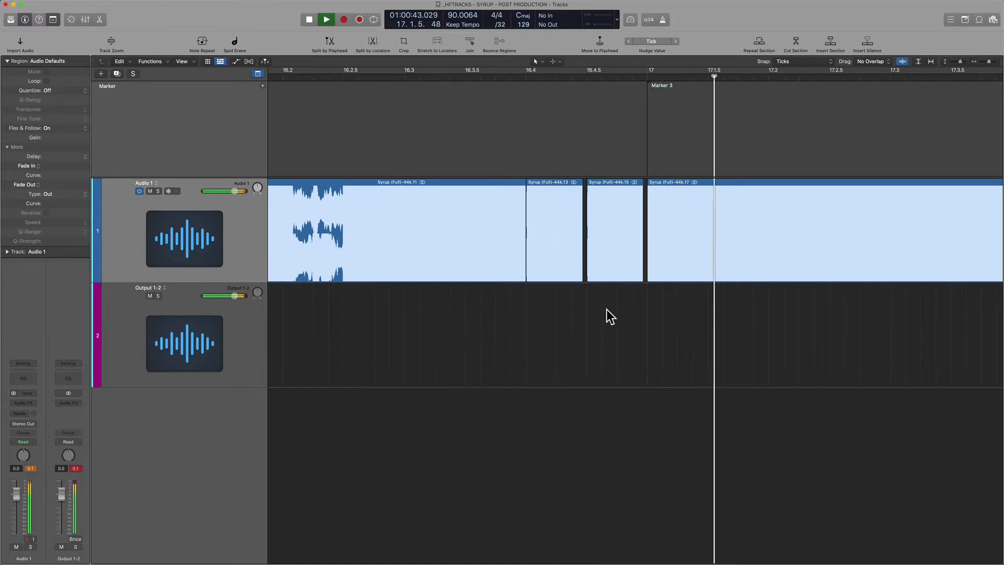
- Apply a fade-out of 5 to both half-beat stutter regions and play the passage again
drag(623, 322, 563, 257)
key(z)
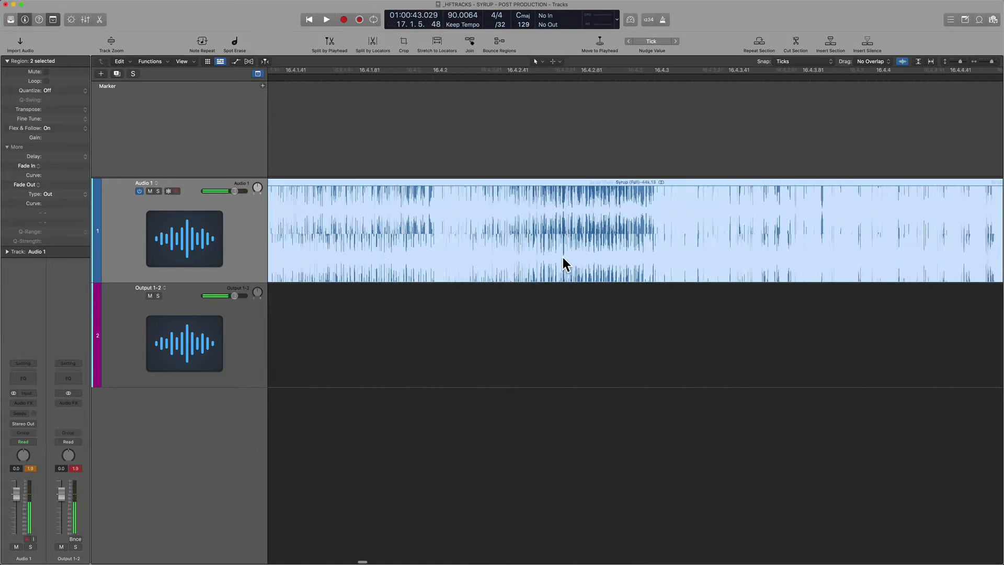
scroll(563, 257, right, 5)
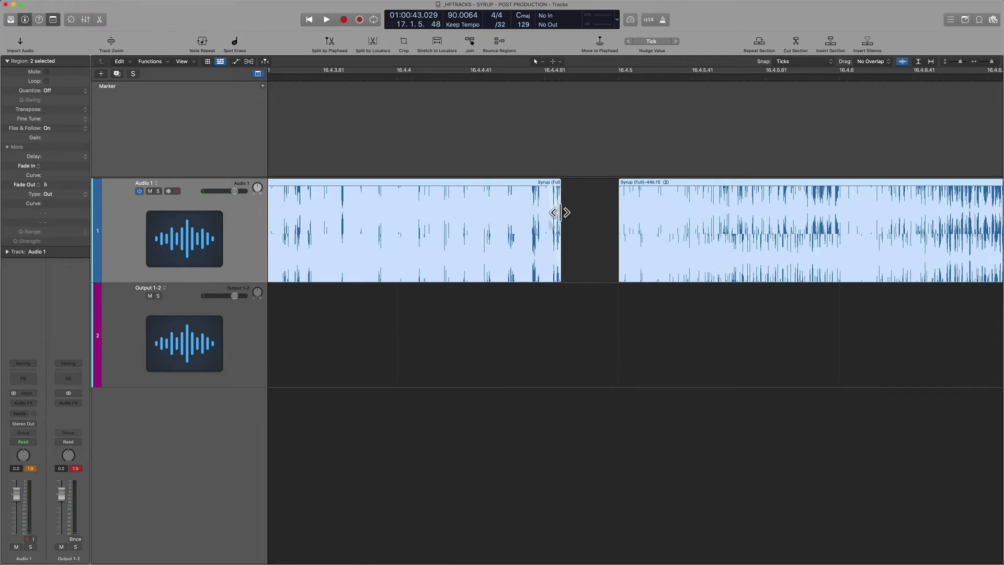
click(578, 353)
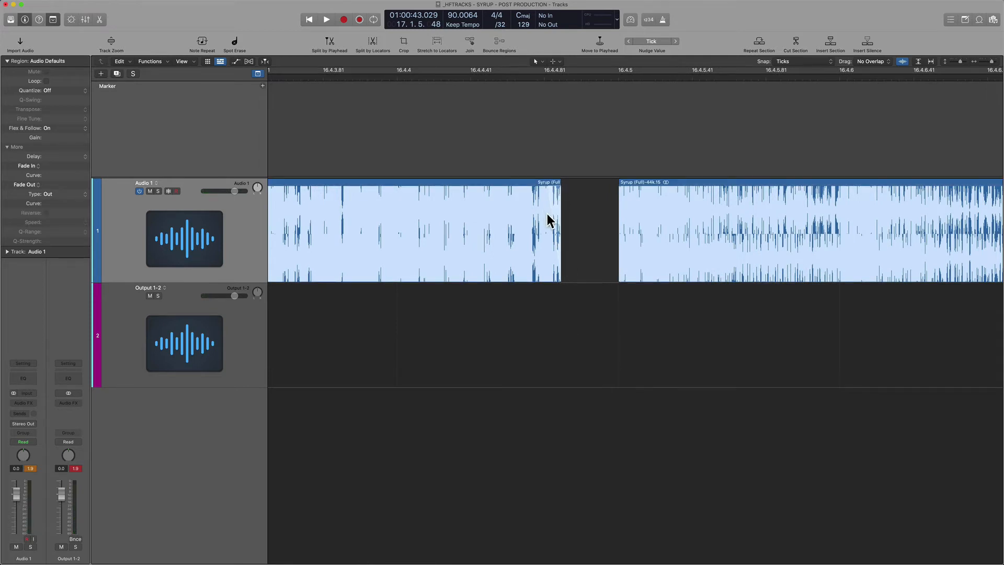
key(space)
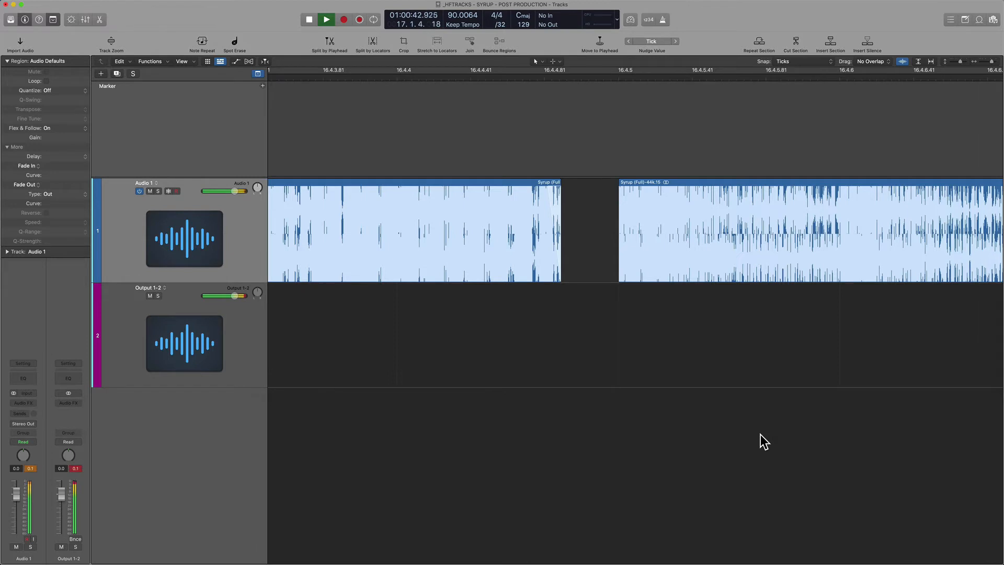
- Stop playback and replay the end of the stutter transition from about 16.4.8 into Marker 3
key(space)
key(super+Left)
key(super+Left)
key(super+Left)
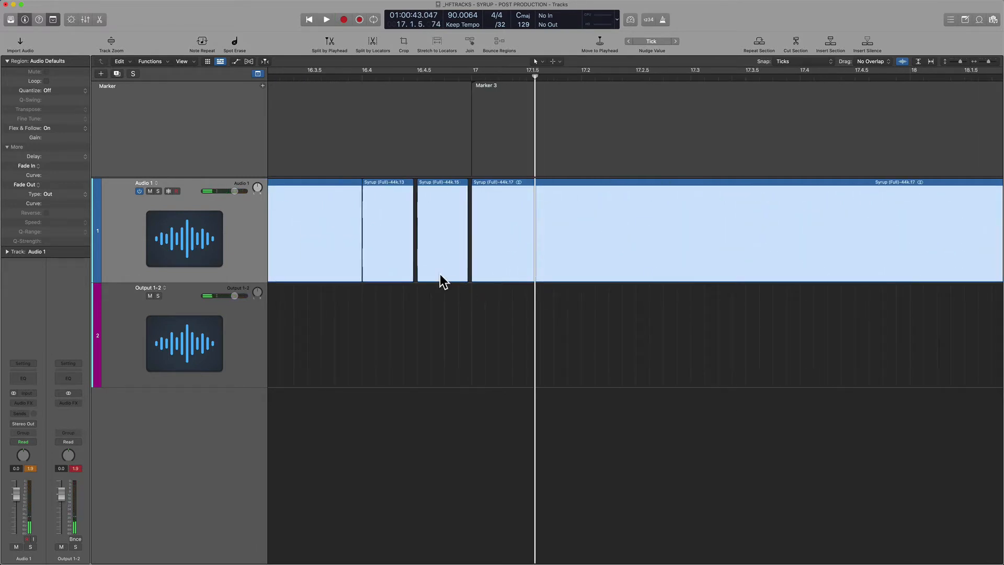
click(302, 343)
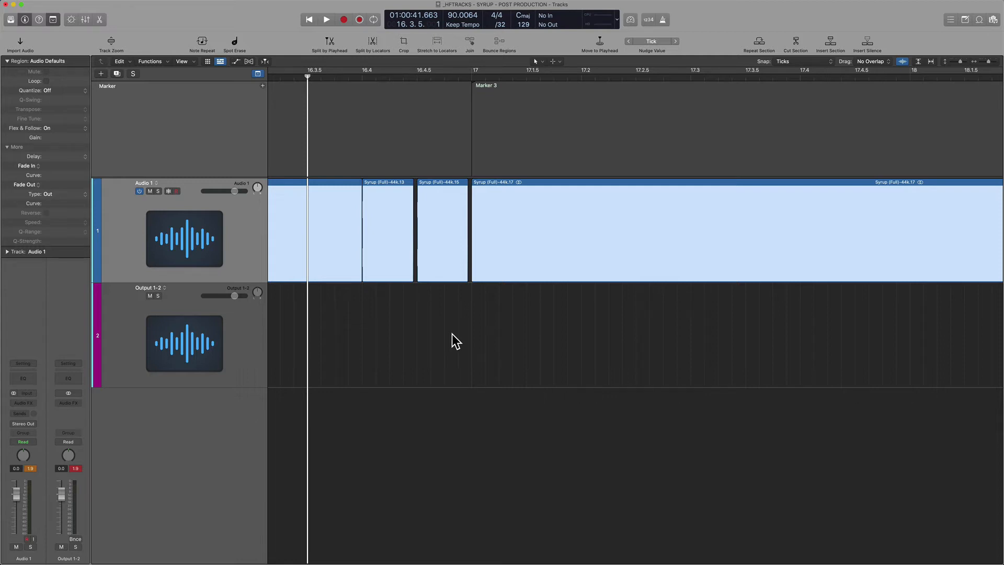
click(459, 316)
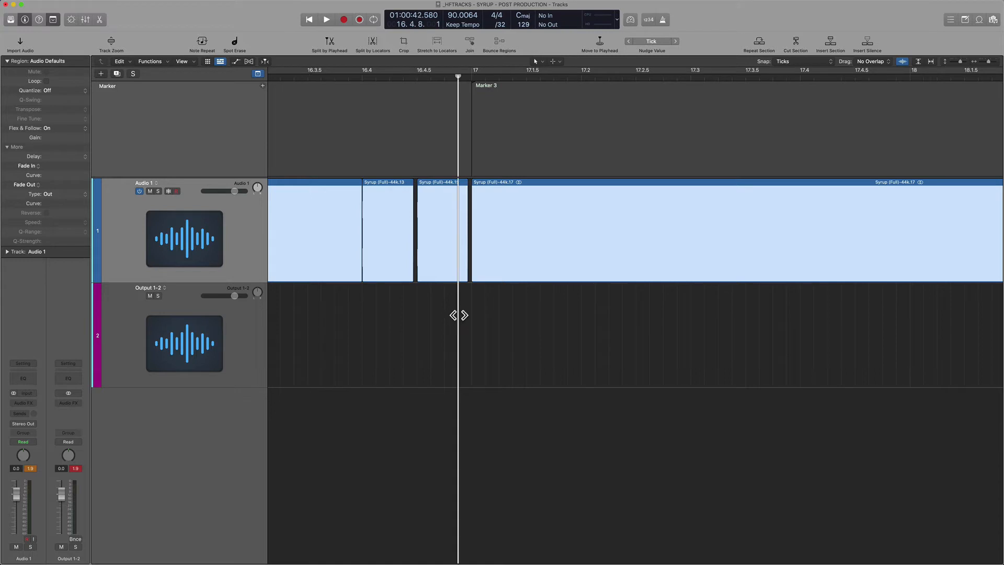
key(space)
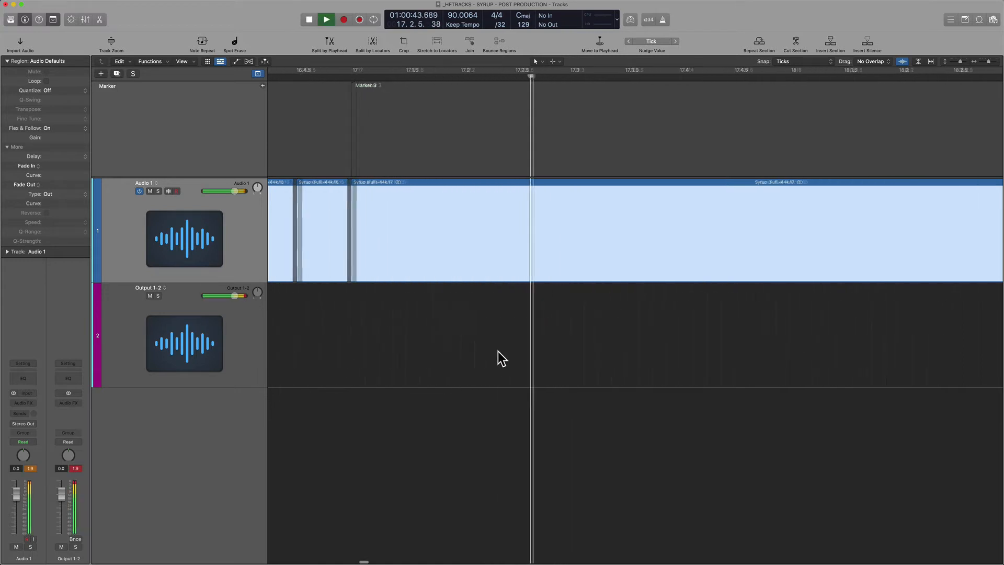
- Listen through the section up to Marker 4 and replay its last beats from about 20.2.2
scroll(579, 319, right, 3)
scroll(578, 319, down, 5)
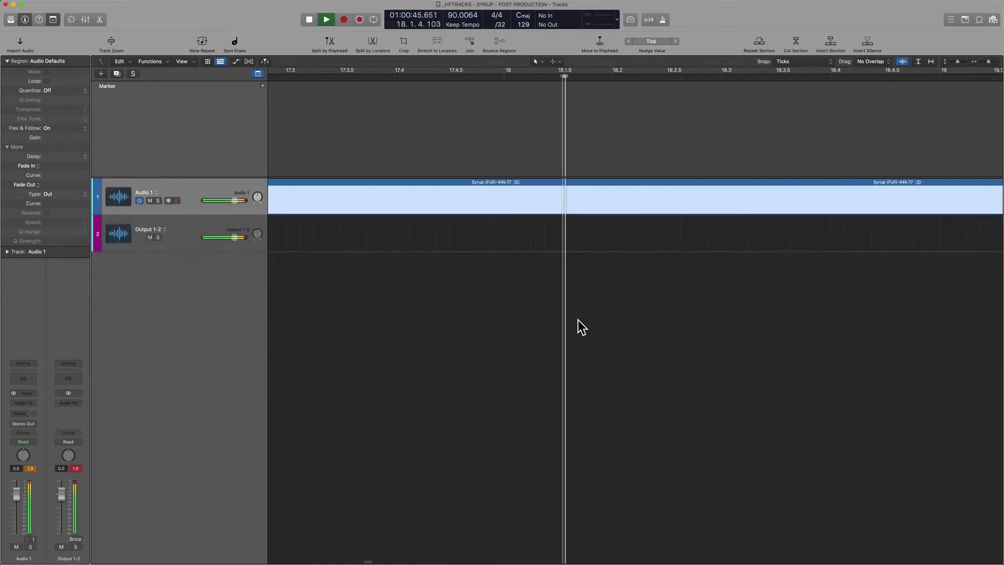
scroll(578, 319, up, 2)
scroll(578, 319, up, 2)
scroll(565, 329, right, 10)
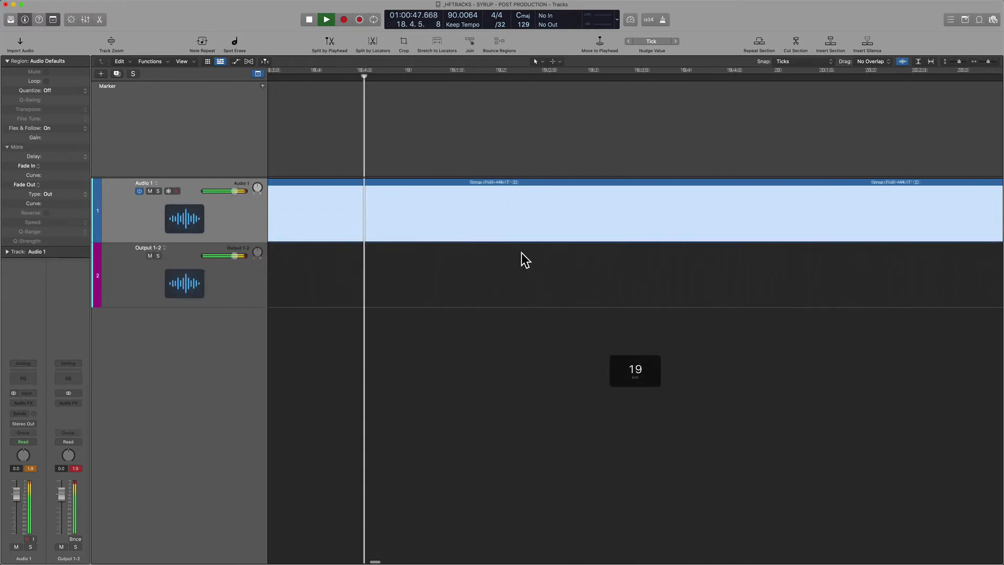
key(super+Left)
scroll(540, 287, right, 2)
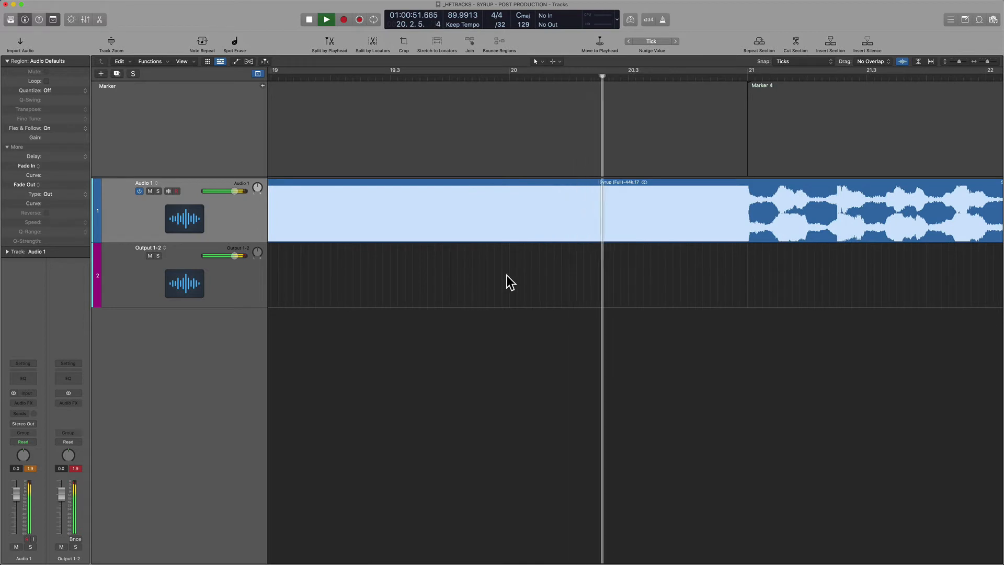
key(space)
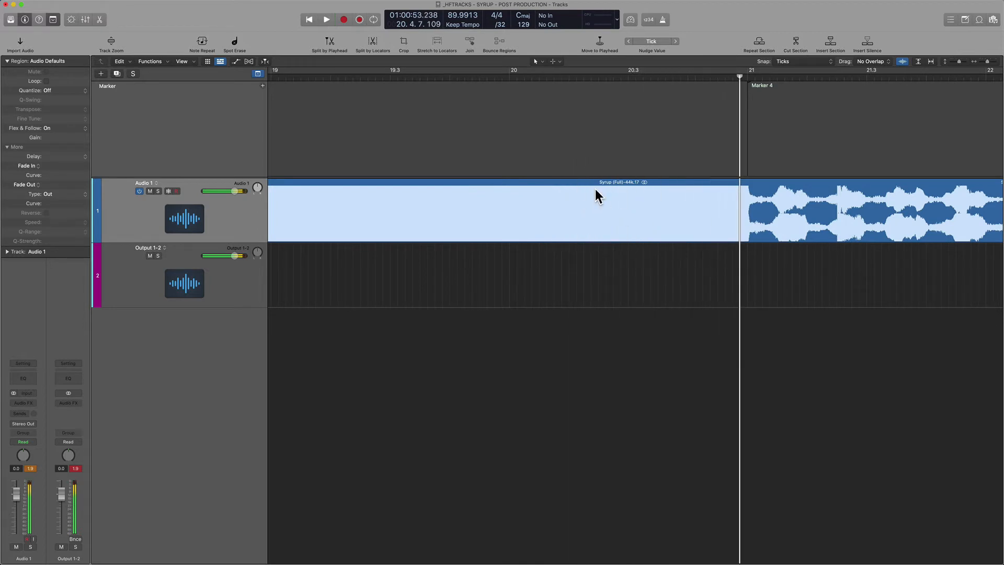
click(576, 84)
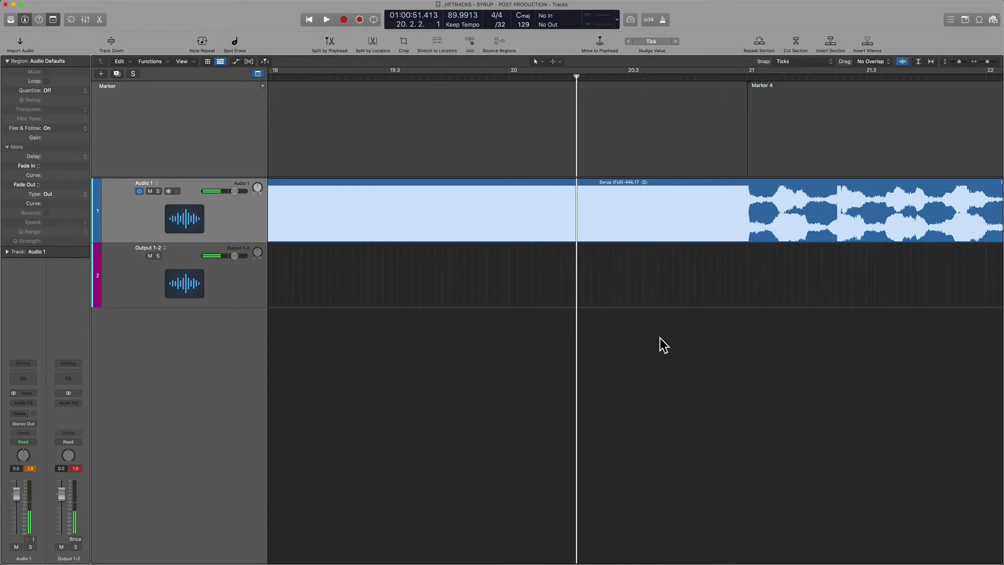
key(space)
key(space)
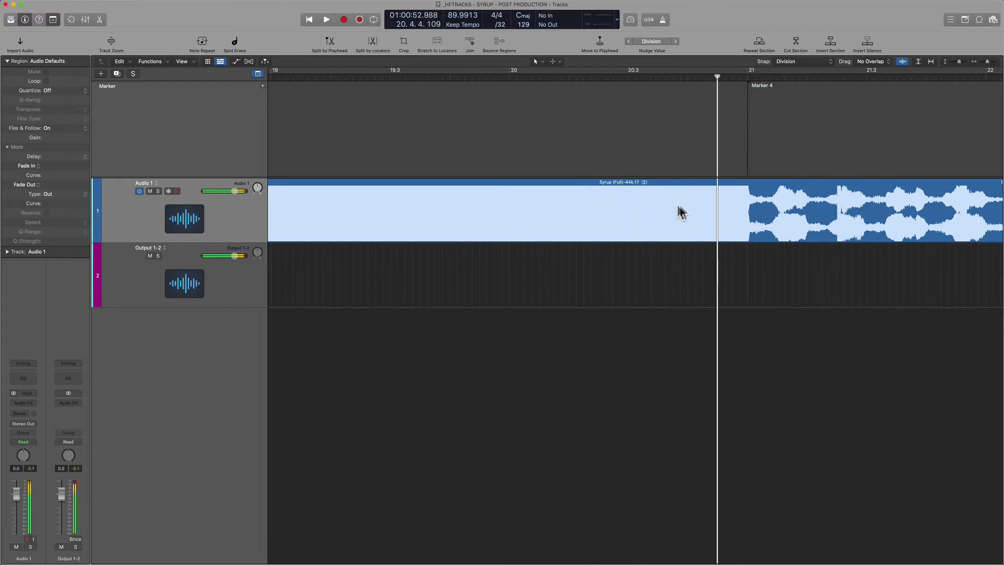
- Cut beat 20.4 before Marker 4 into its own region, play it, and split it into two half-beat regions
drag(687, 207, 744, 205)
click(722, 217)
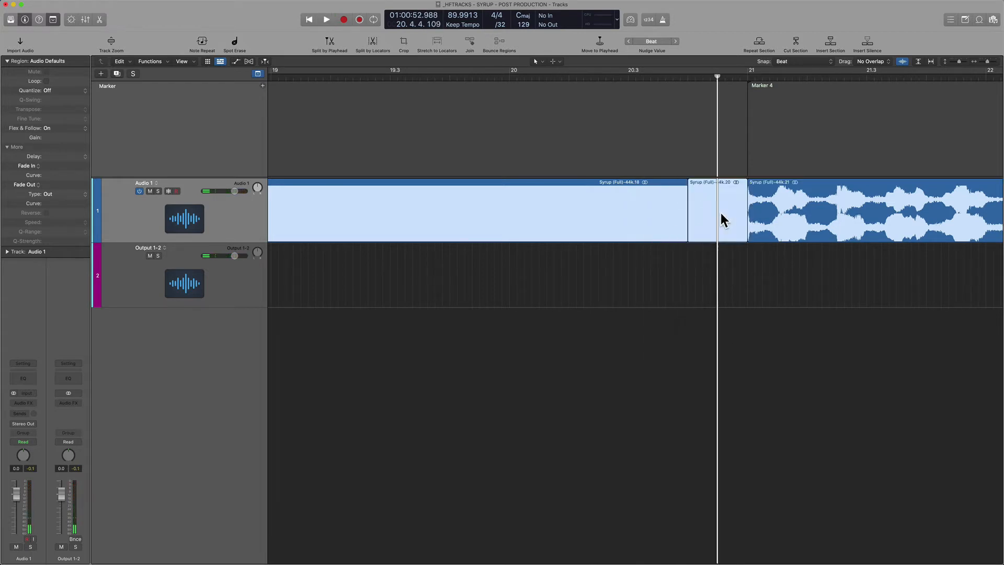
click(651, 74)
key(space)
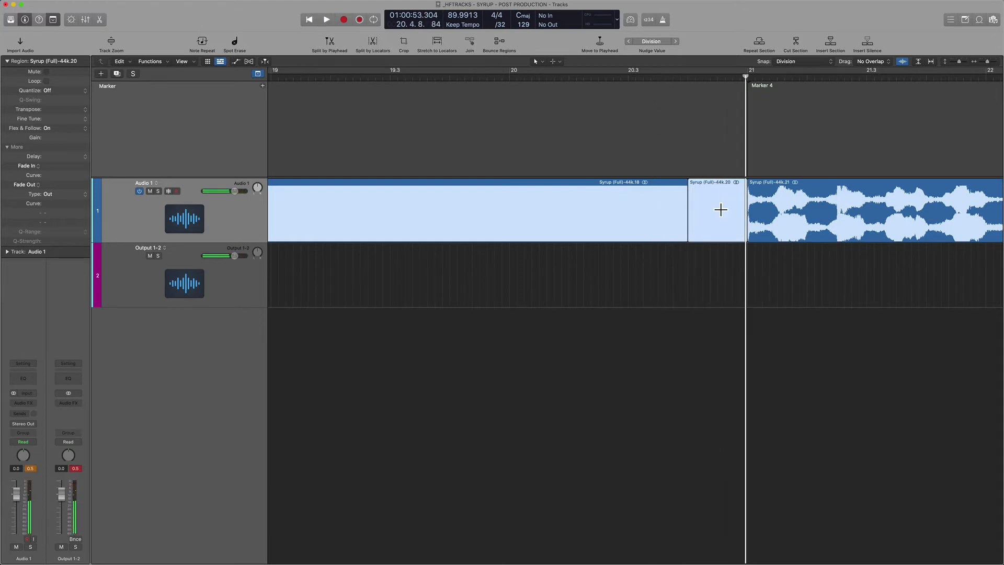
click(717, 207)
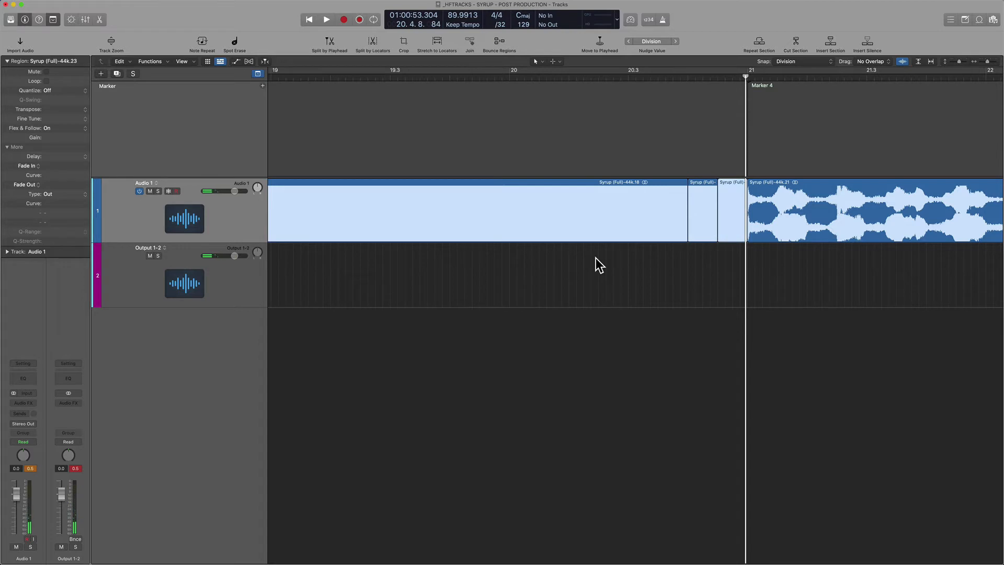
- Create 2 new audio tracks and move the first half-beat region to Audio 2 and the second to Audio 3, keeping their timing
key(alt+super+n)
text(2)
key(Return)
drag(706, 238, 708, 262)
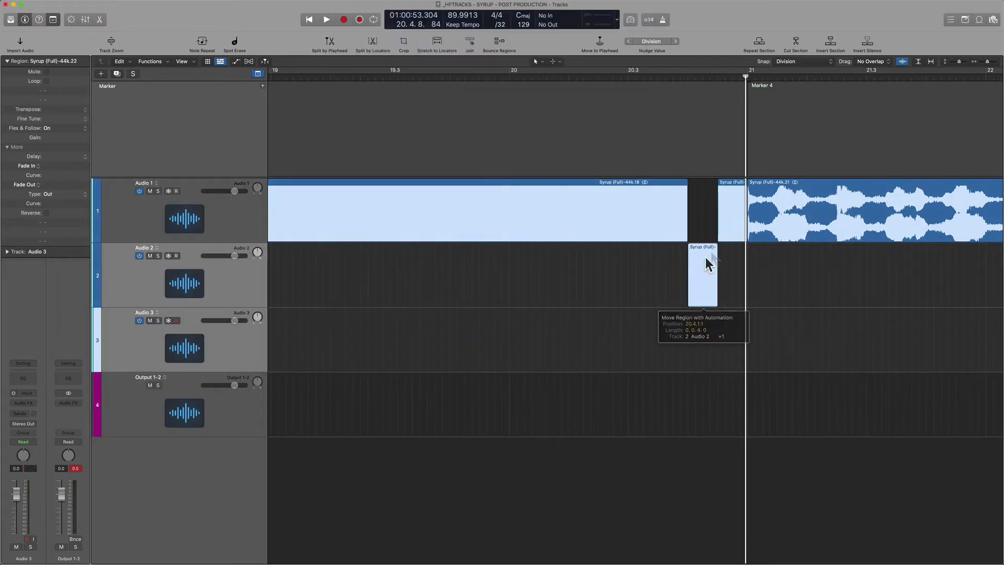
drag(739, 229, 738, 328)
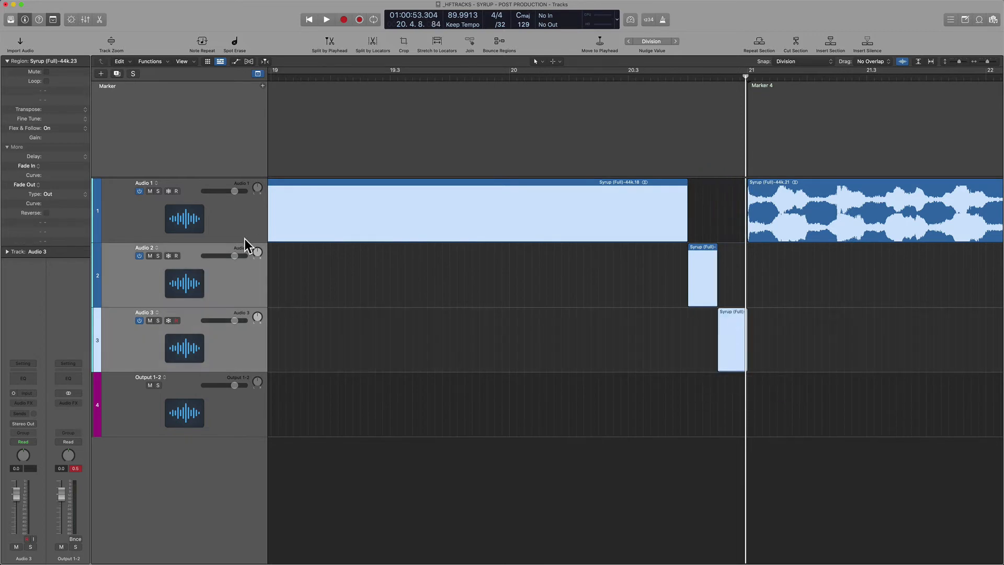
- Make Audio 2 and Audio 3 stereo with Stereo Pan, panning Audio 2 to the left and Audio 3 to +31
click(215, 275)
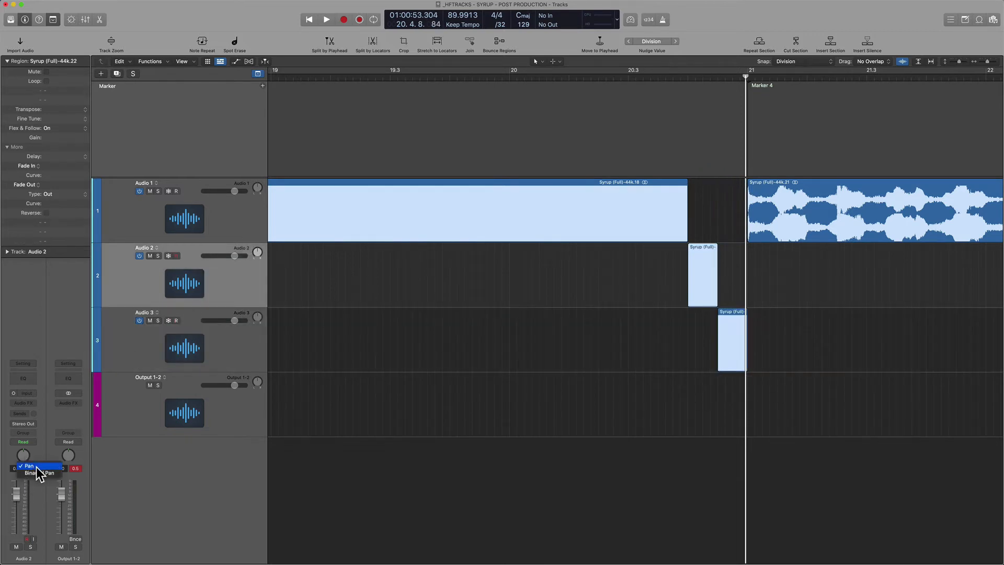
click(140, 354)
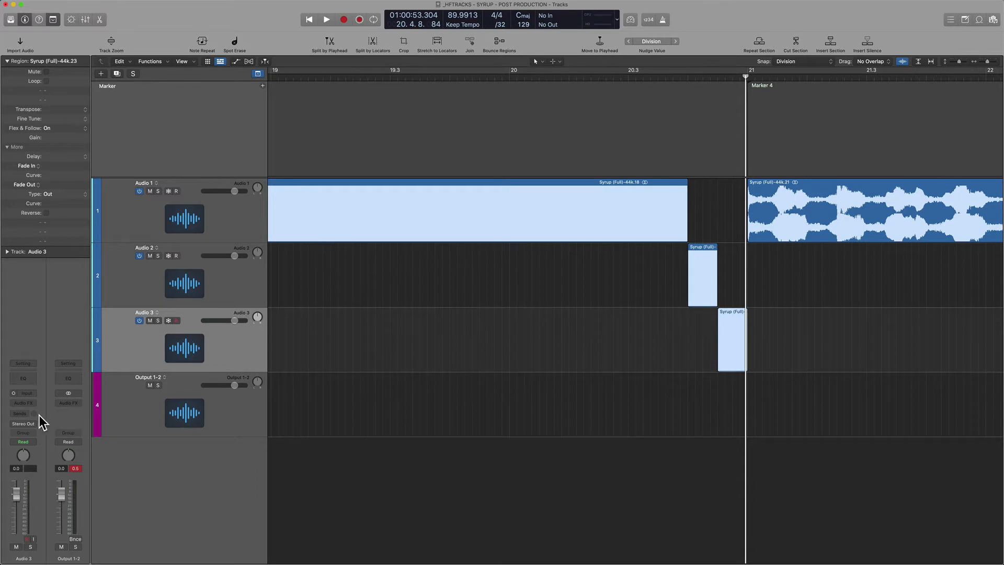
click(173, 301)
right_click(21, 453)
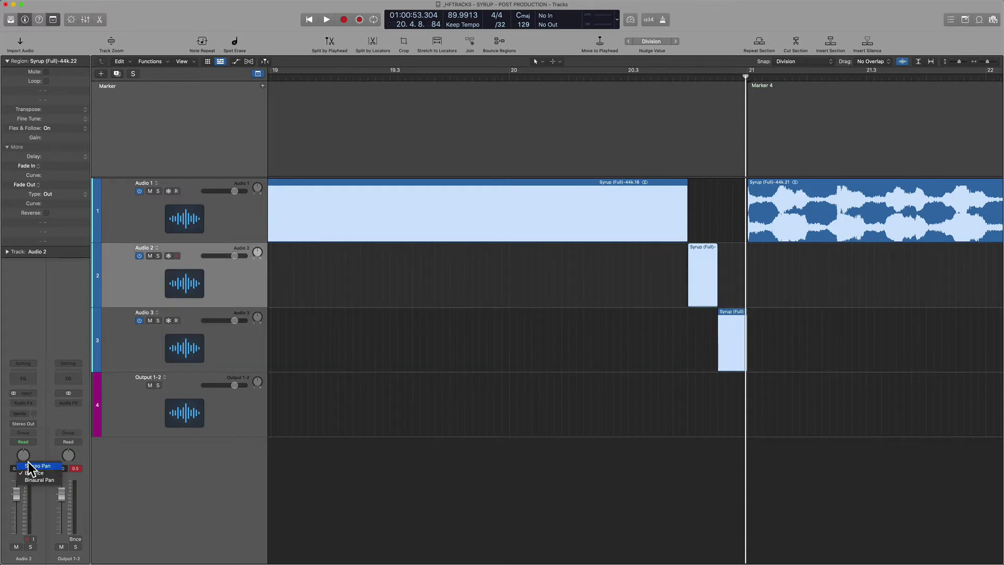
click(29, 471)
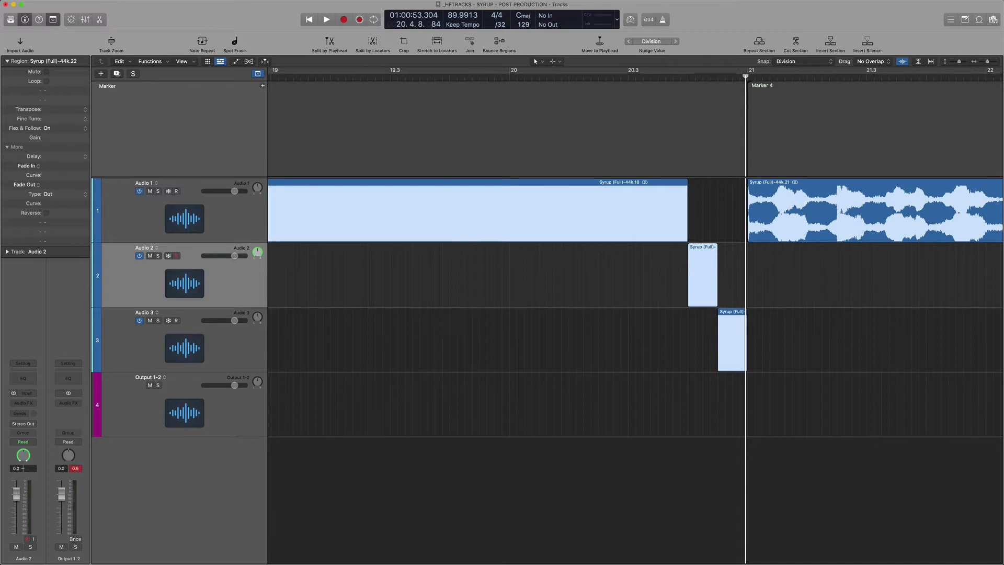
click(117, 364)
right_click(29, 455)
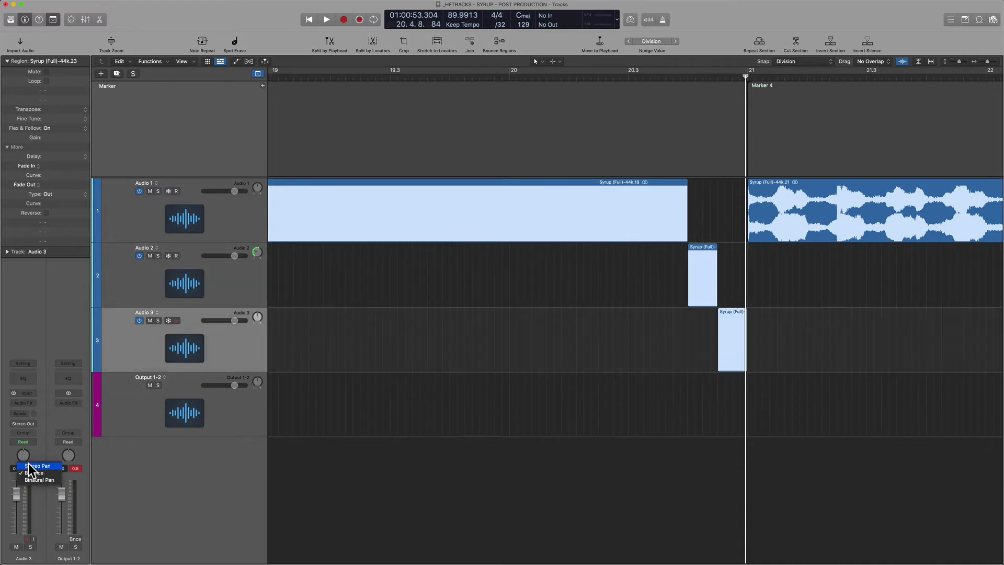
click(30, 471)
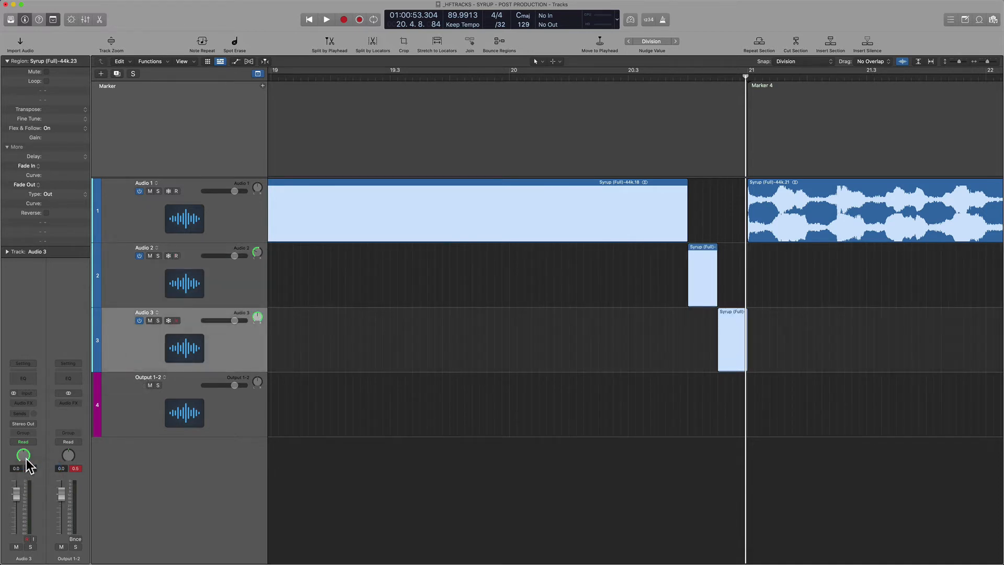
- Insert a Channel EQ on Audio 2 and raise its low-cut frequency
click(149, 281)
click(30, 378)
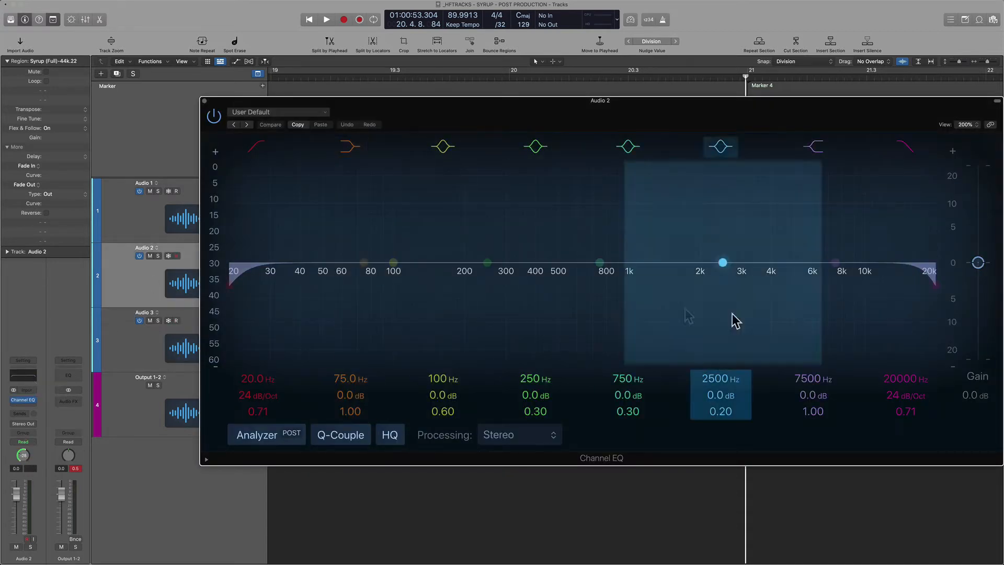
drag(271, 379, 271, 333)
key(super+w)
- Insert a Channel EQ on Audio 3, set its low cut to about 173 Hz, and hide the plug-in windows
click(157, 363)
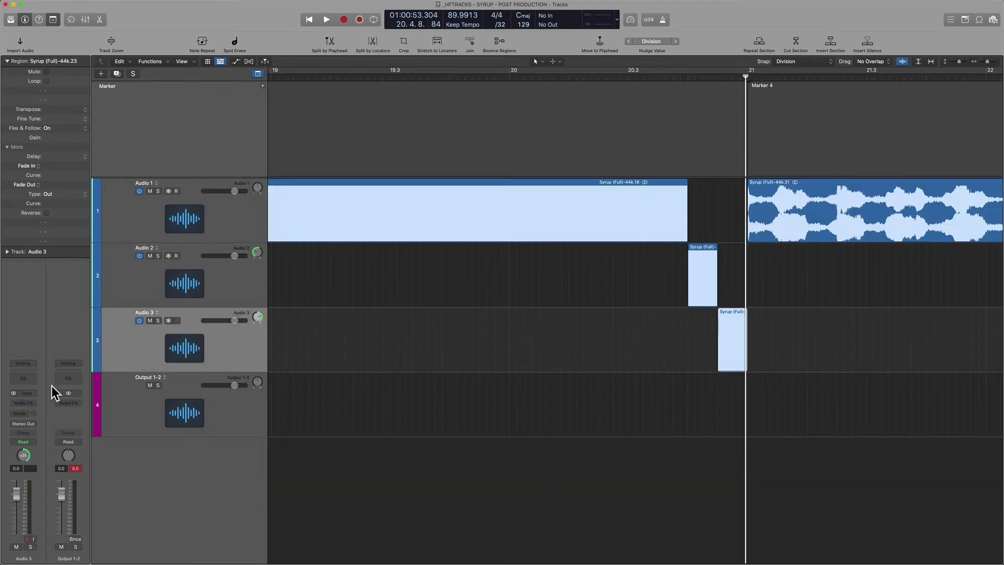
click(27, 380)
click(240, 413)
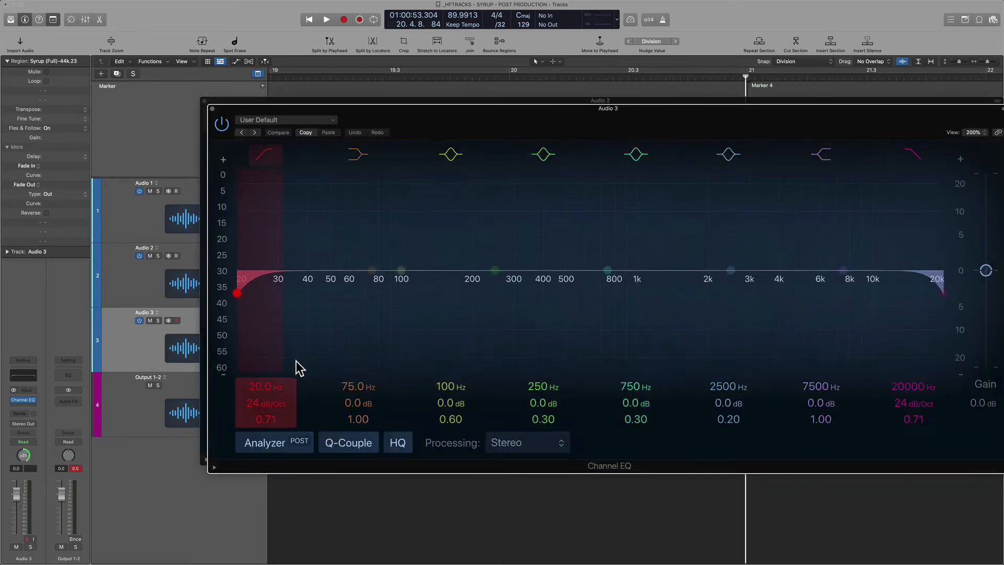
drag(277, 382, 276, 386)
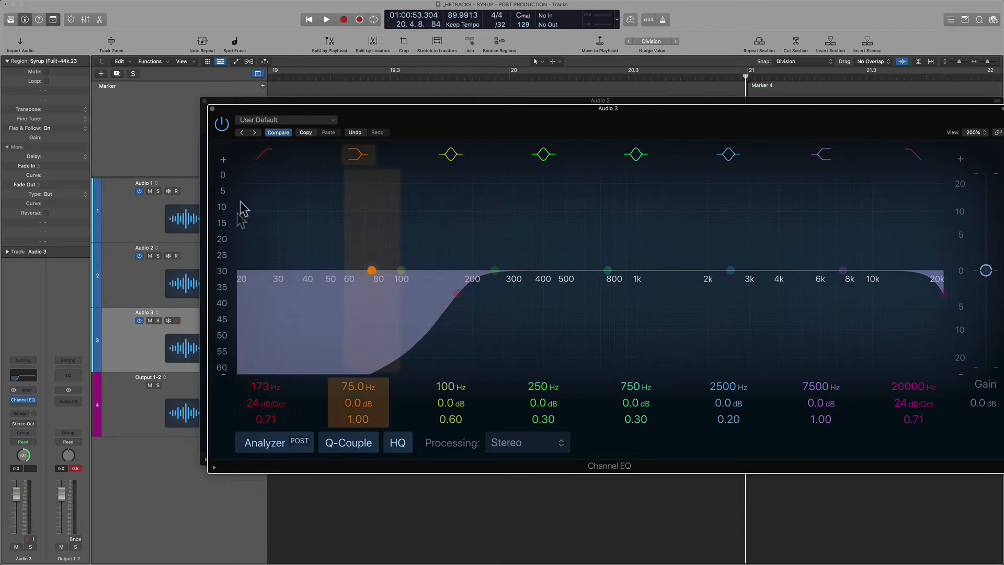
key(v)
- Play from 19.3.6 into Marker 4 while lowering the volume of Audio 2 and Audio 3 together to about -1.6 dB
click(427, 332)
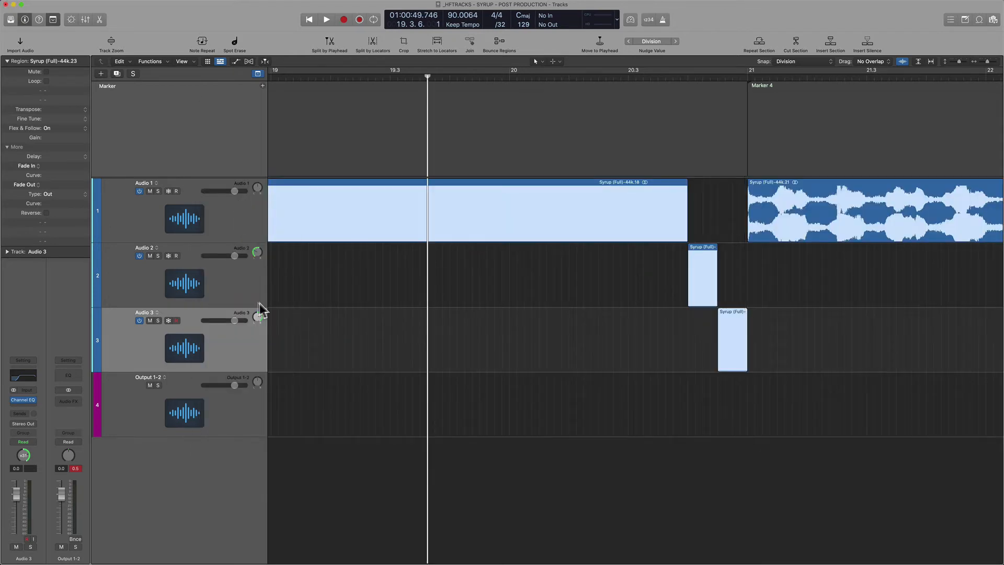
shift+click(233, 290)
key(space)
drag(236, 255, 233, 255)
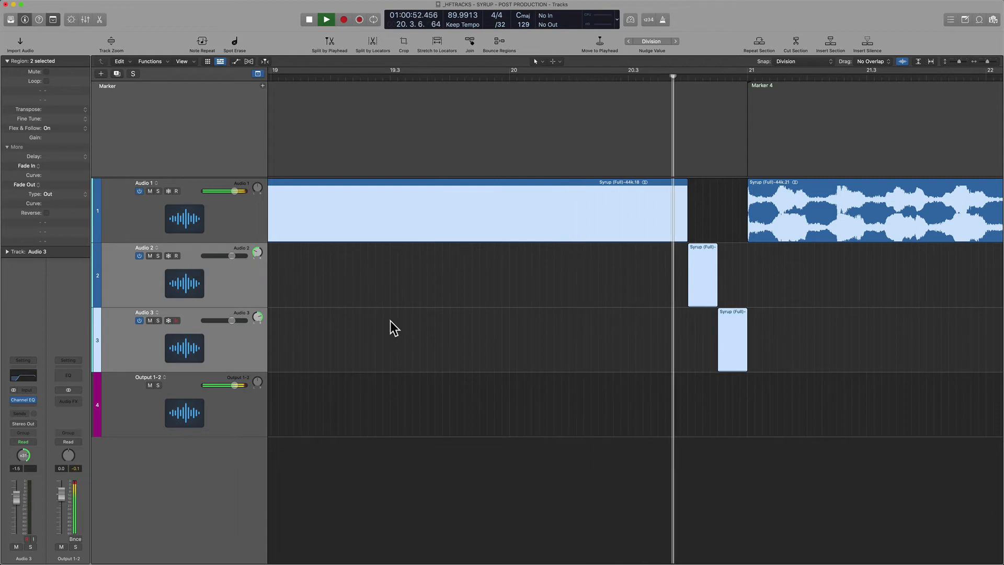
key(space)
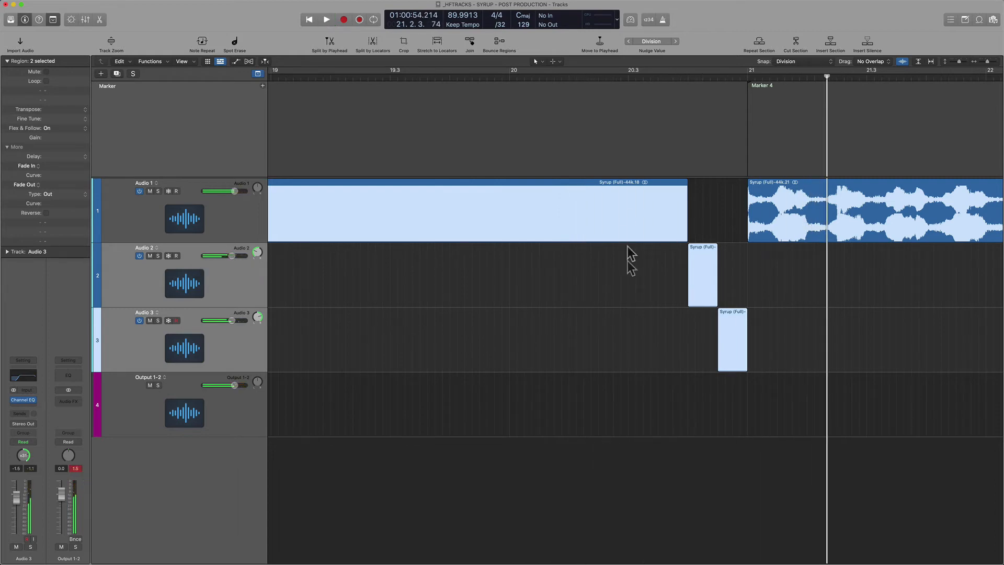
- Trim the end of the half-beat region on Audio 3 slightly back from Marker 4
drag(617, 205, 868, 399)
click(655, 356)
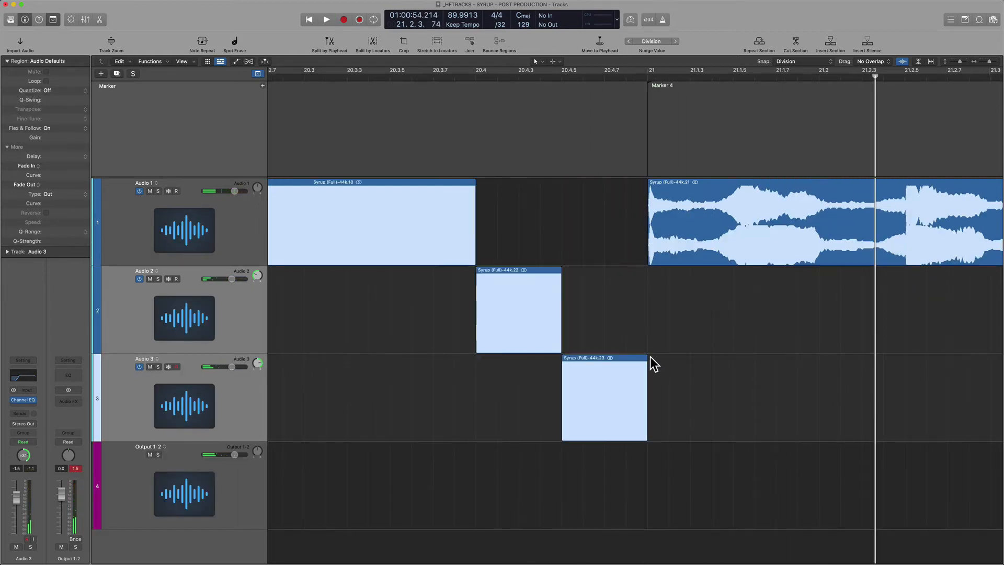
click(646, 358)
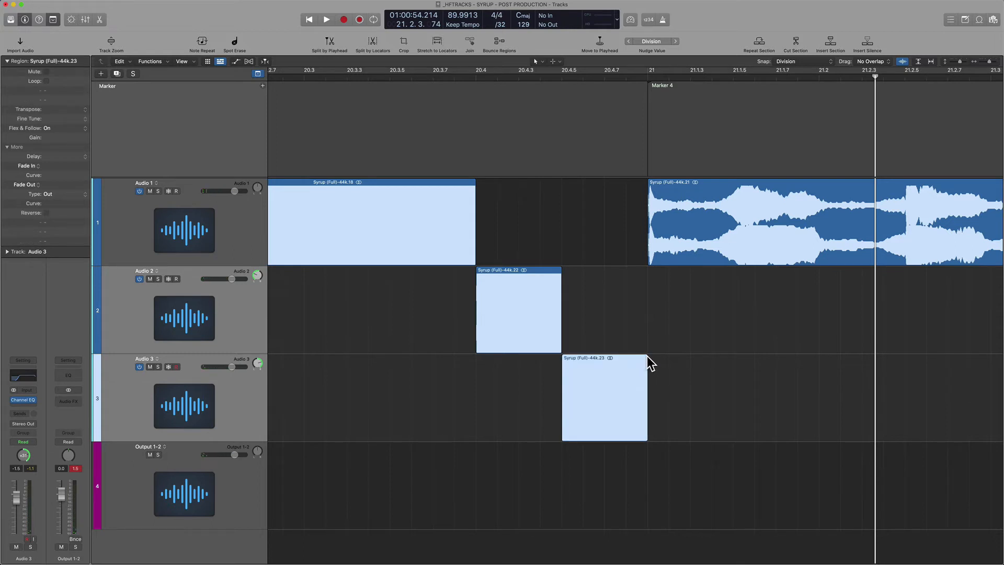
drag(639, 330, 674, 506)
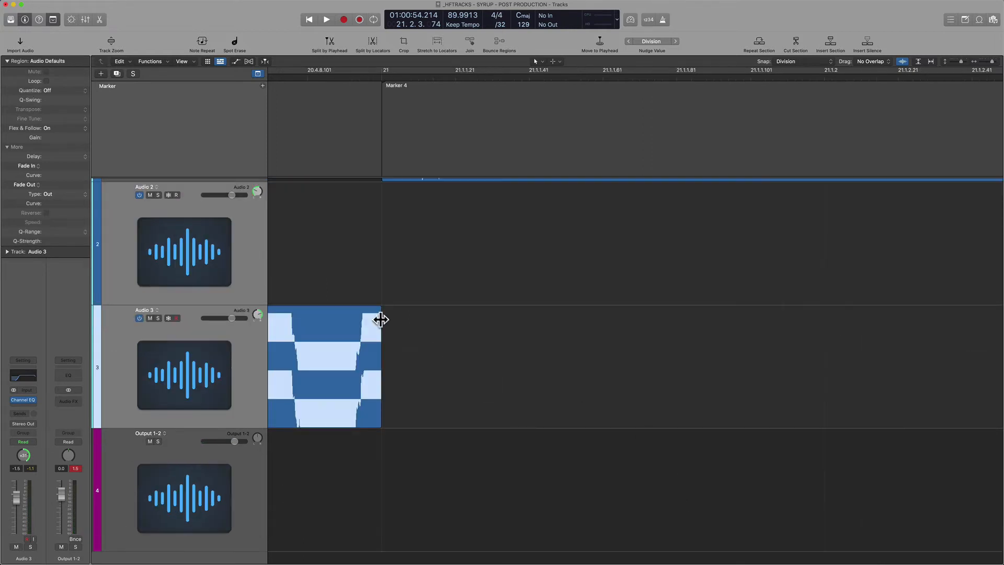
click(381, 311)
drag(378, 309, 362, 307)
click(459, 341)
key(z)
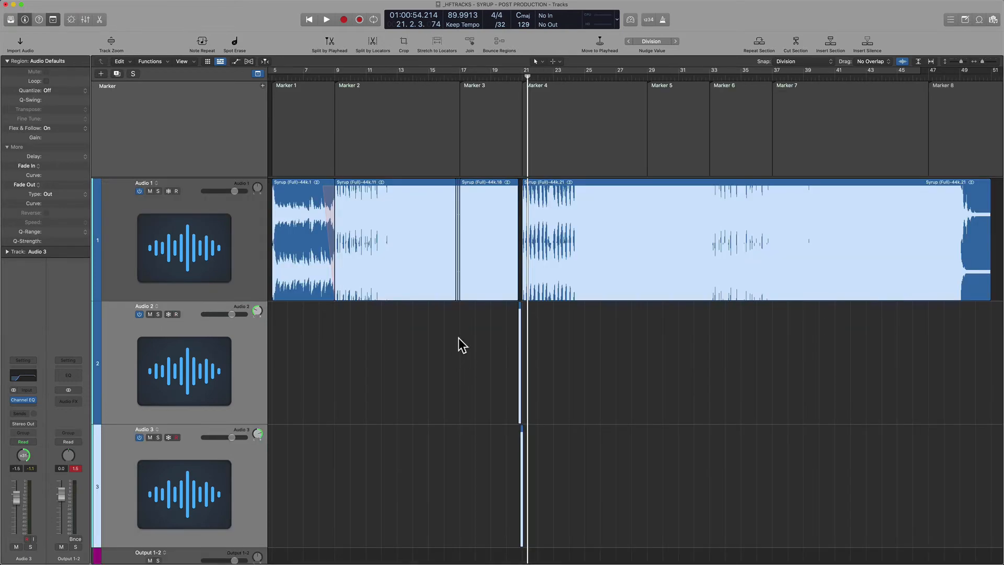
- Play the panned half-beat transition from 20.2 into Marker 4
click(502, 338)
key(z)
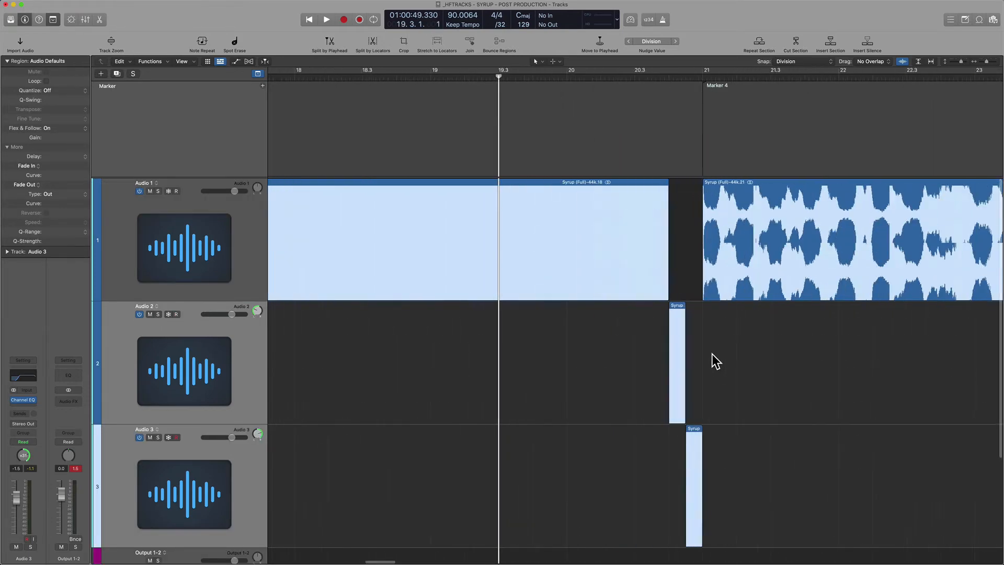
click(393, 378)
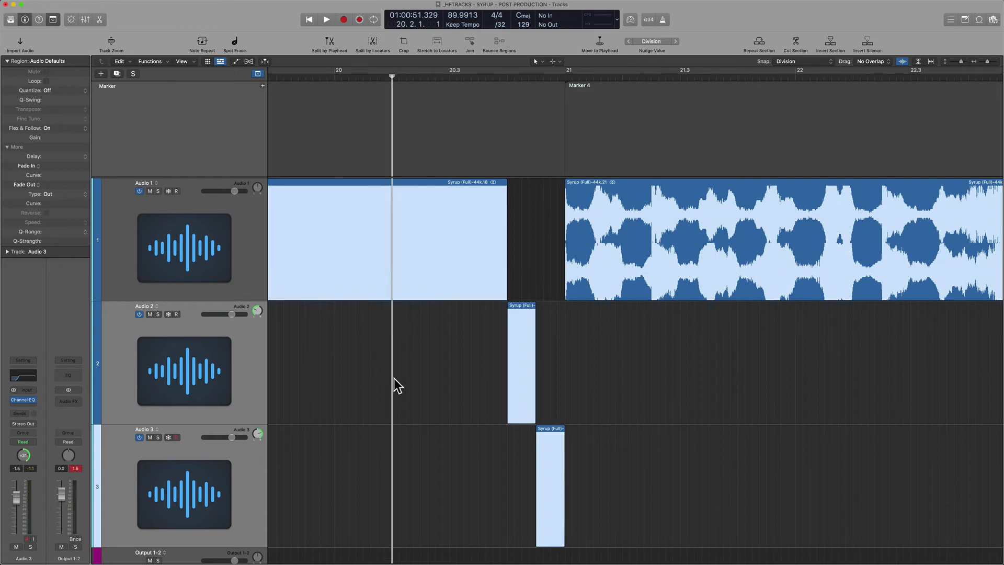
key(space)
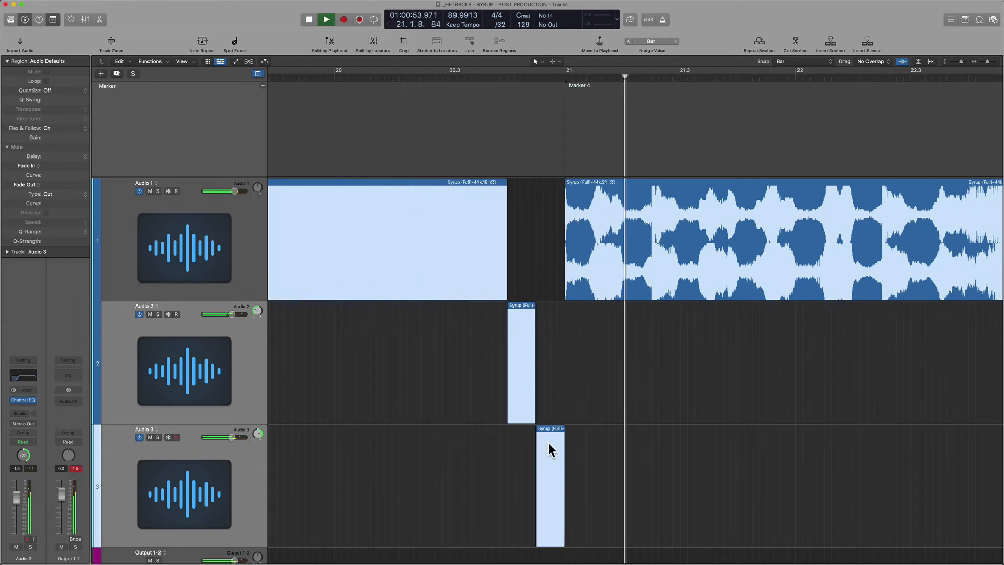
- Stop playback and add a short fade-in of 4 to the start of the Audio 1 region at Marker 4
key(space)
drag(547, 286, 641, 168)
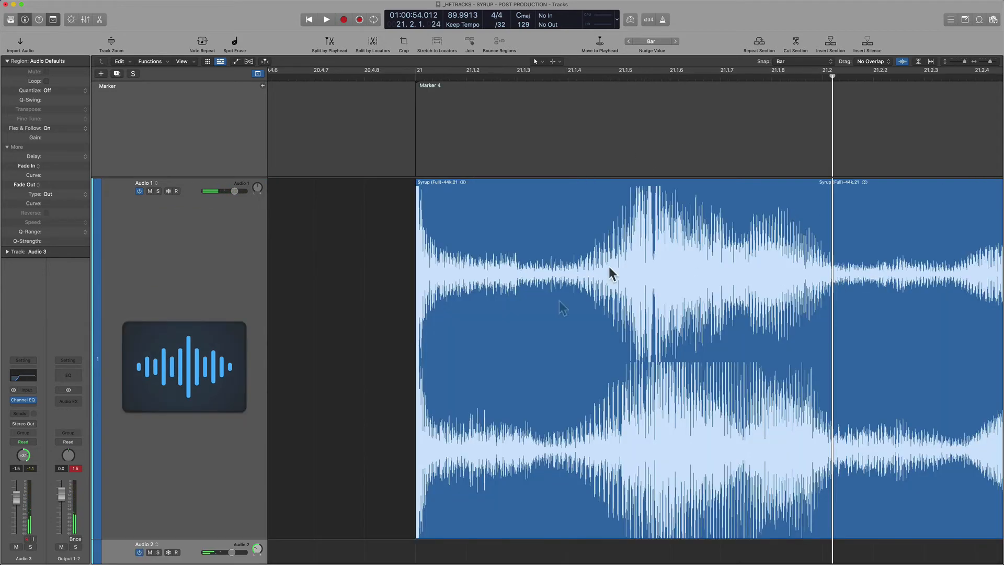
click(417, 182)
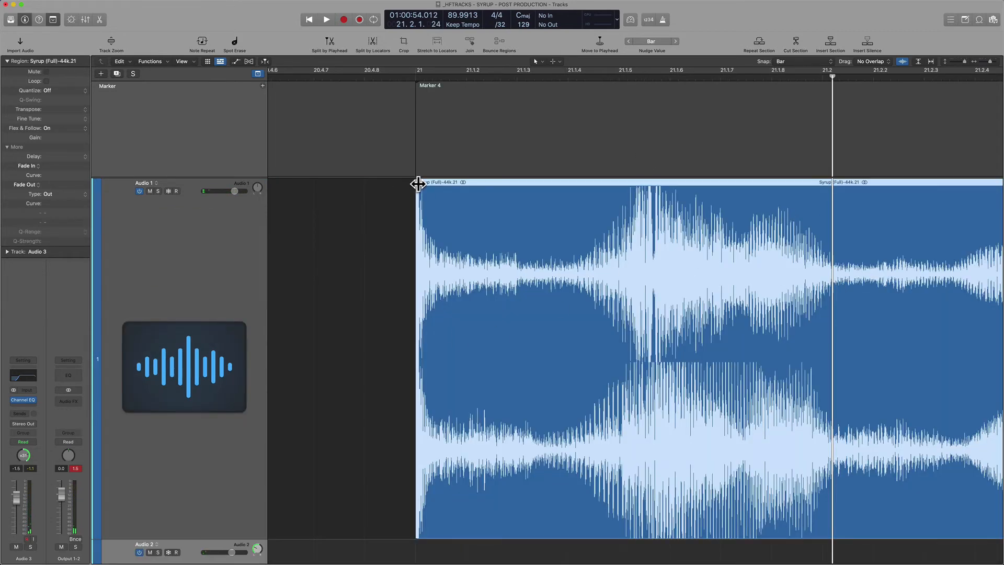
drag(420, 184, 422, 184)
drag(360, 179, 514, 381)
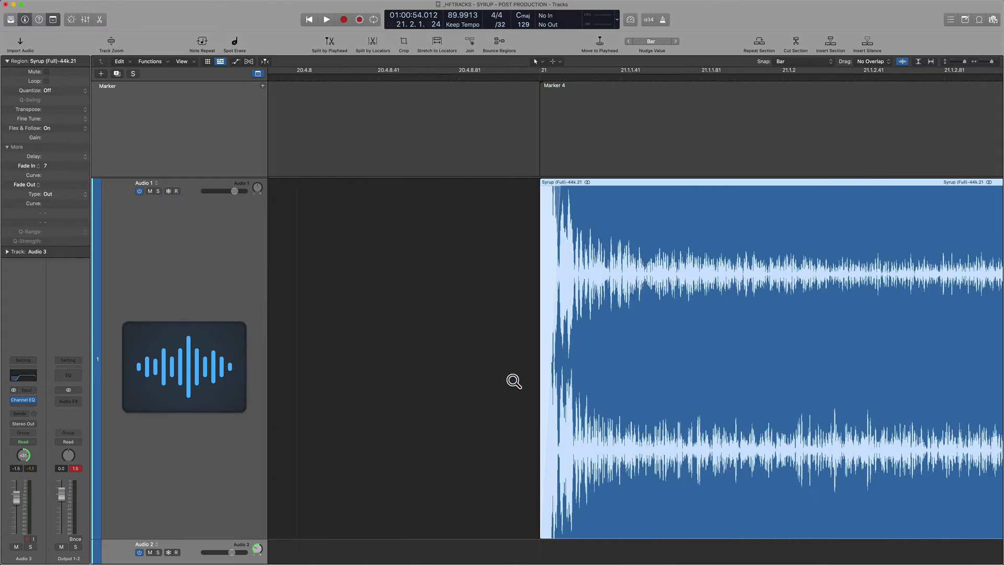
mouse_move(429, 233)
mouse_down()
mouse_move(630, 353)
mouse_move(701, 441)
mouse_up()
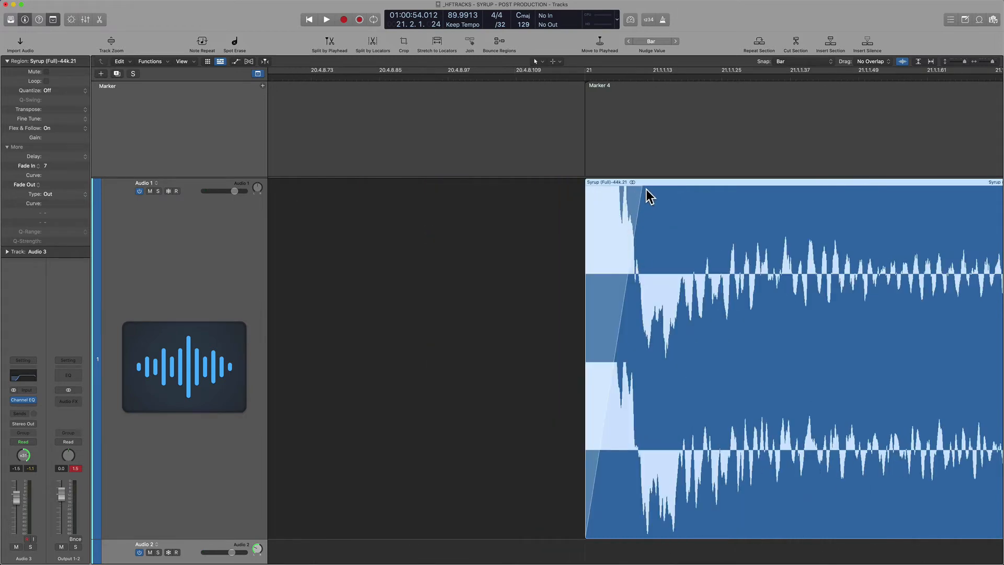
drag(644, 183, 621, 184)
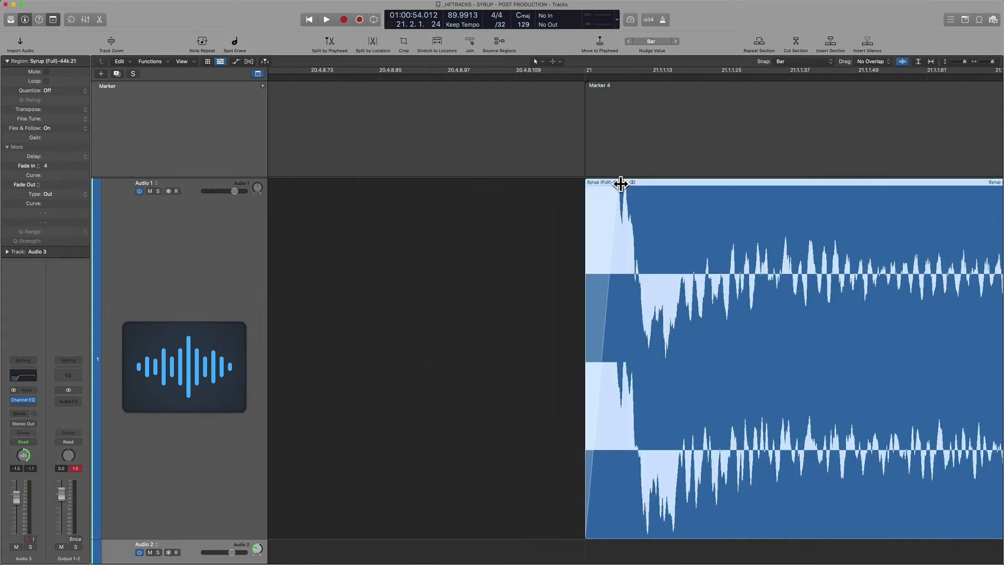
- Play the half-beat transition from bar 20 through Marker 4 and on into bar 22
key(space)
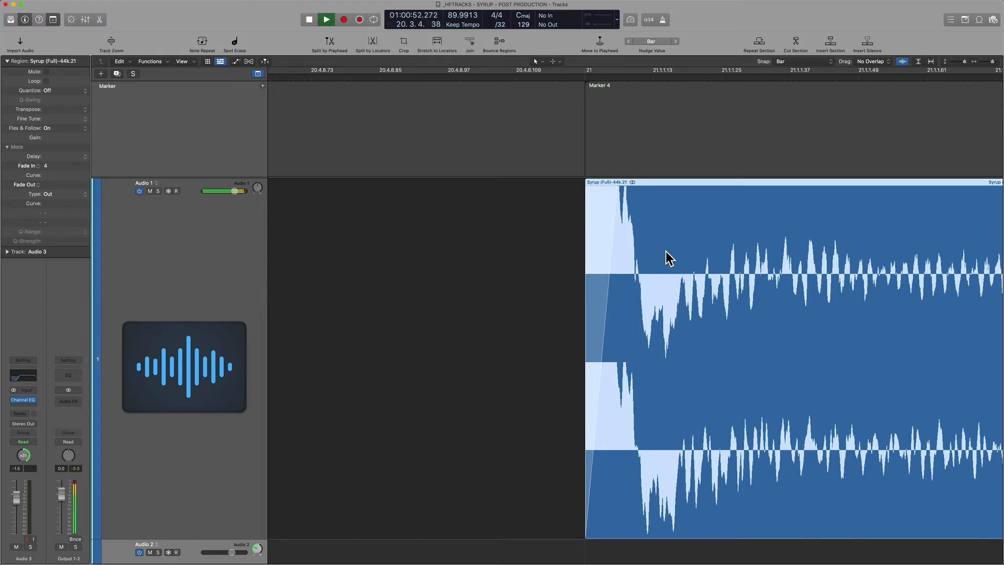
click(521, 322)
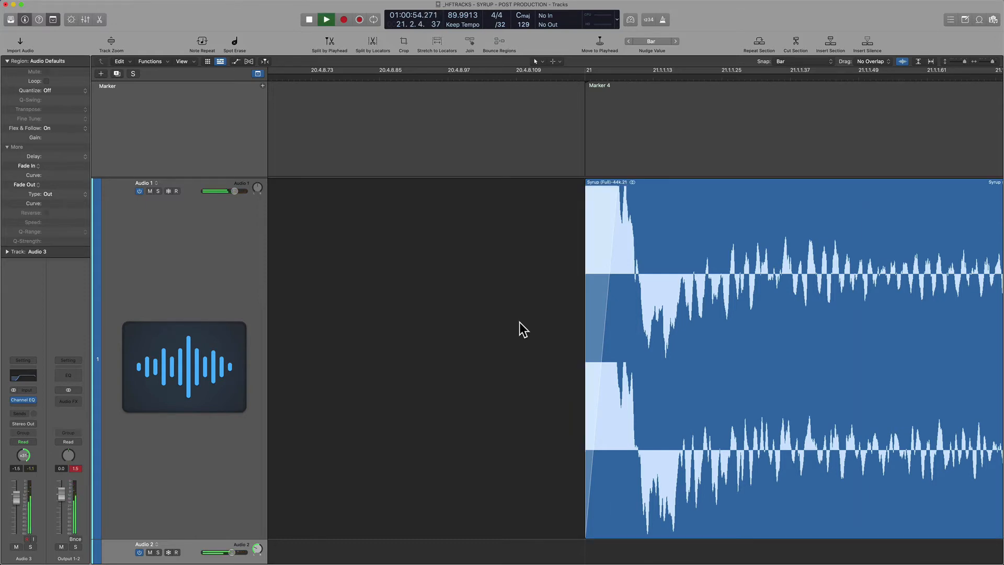
key(z)
key(super+Right)
key(super+Right)
key(super+Right)
key(super+Right)
key(super+Right)
key(super+Right)
key(super+Right)
key(super+Right)
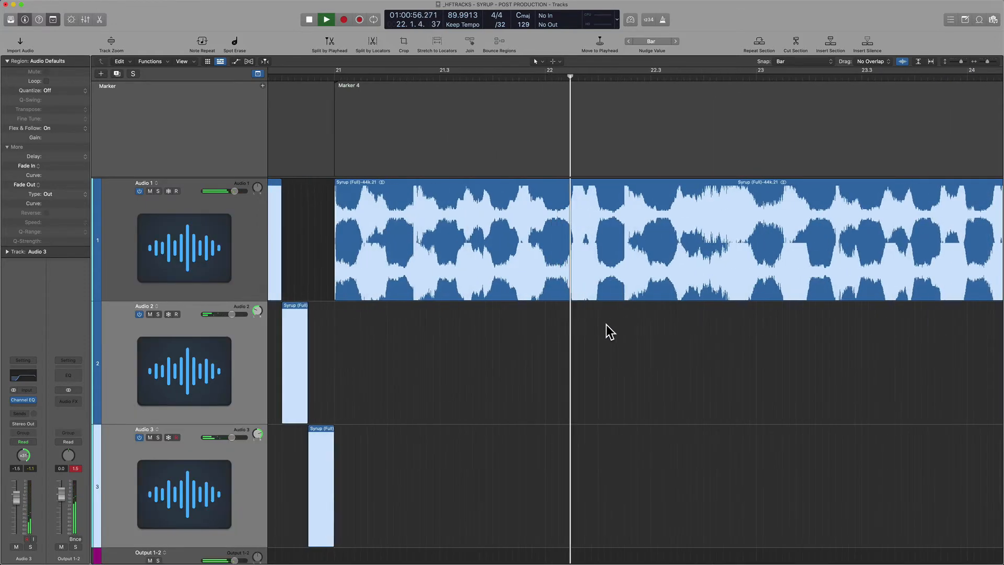
key(space)
- Keep the grid division at /32 and play Audio 1 from shortly after Marker 4 to the end of bar 21
key(super+Right)
key(super+Right)
key(super+Right)
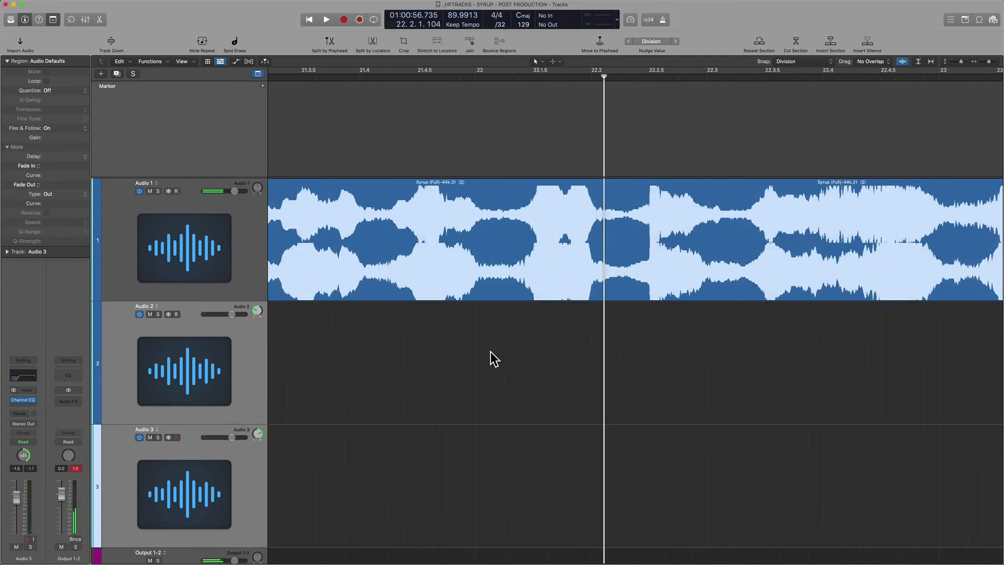
scroll(490, 351, left, 10)
scroll(490, 316, right, 5)
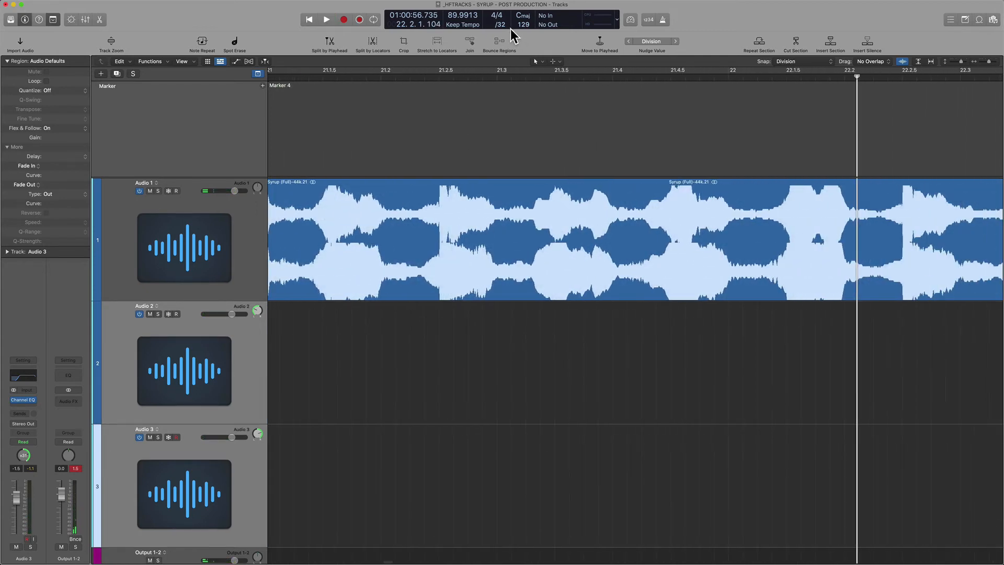
click(504, 24)
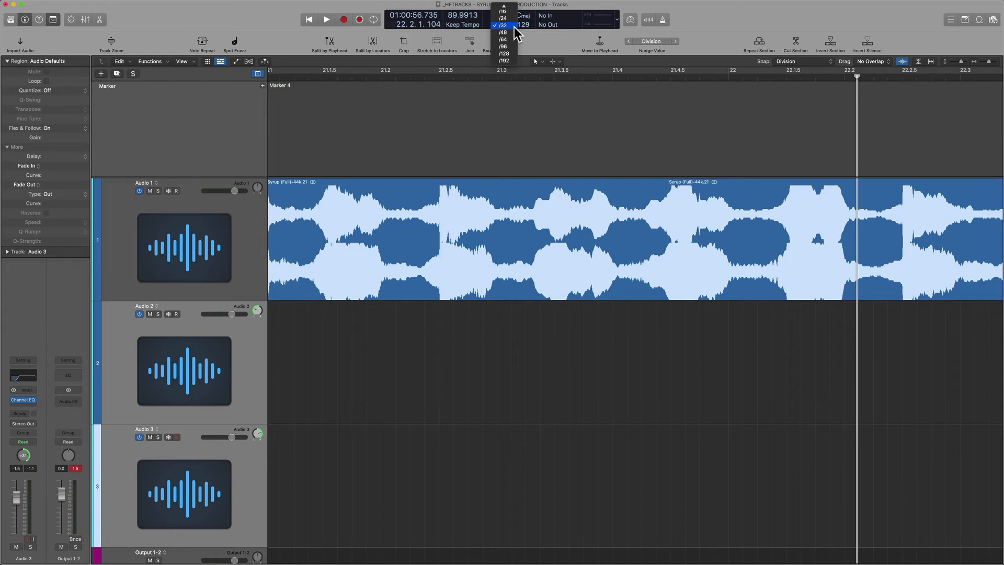
click(515, 26)
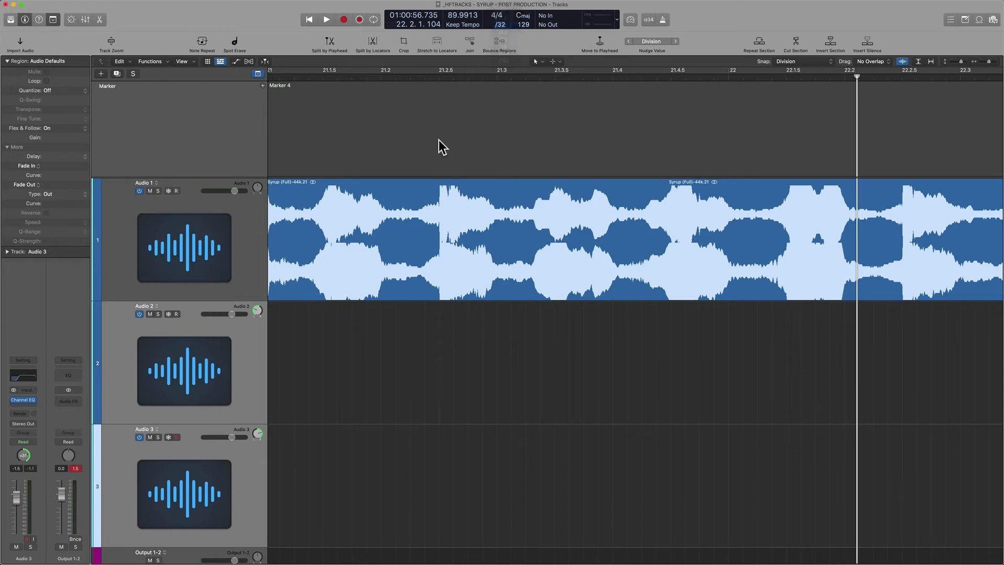
double_click(353, 79)
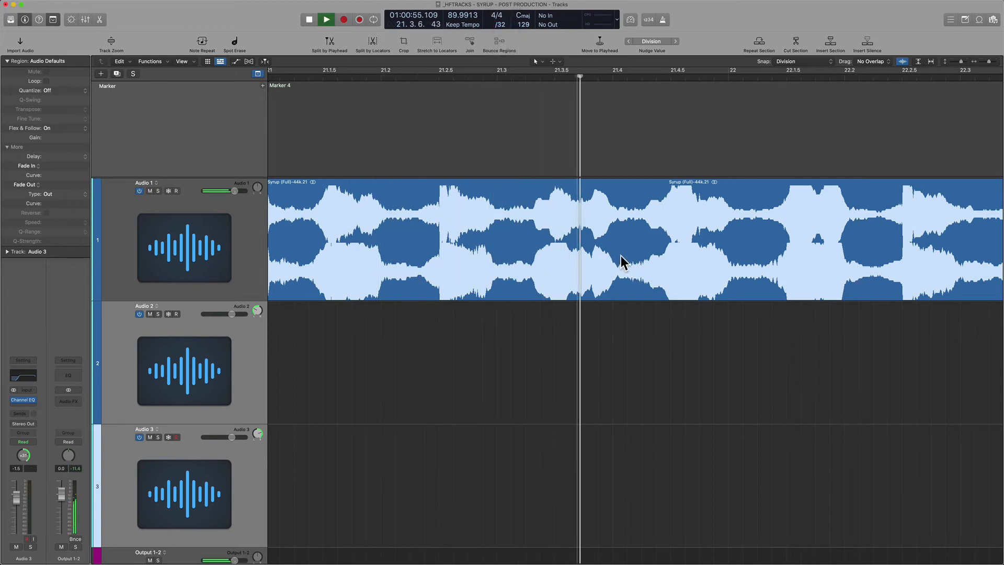
key(space)
- Repeat the 1/32 slice of Audio 1 at 21.4.3 three times to form a stutter, and play it back
drag(645, 213, 659, 216)
key(super+r)
key(super+r)
key(super+r)
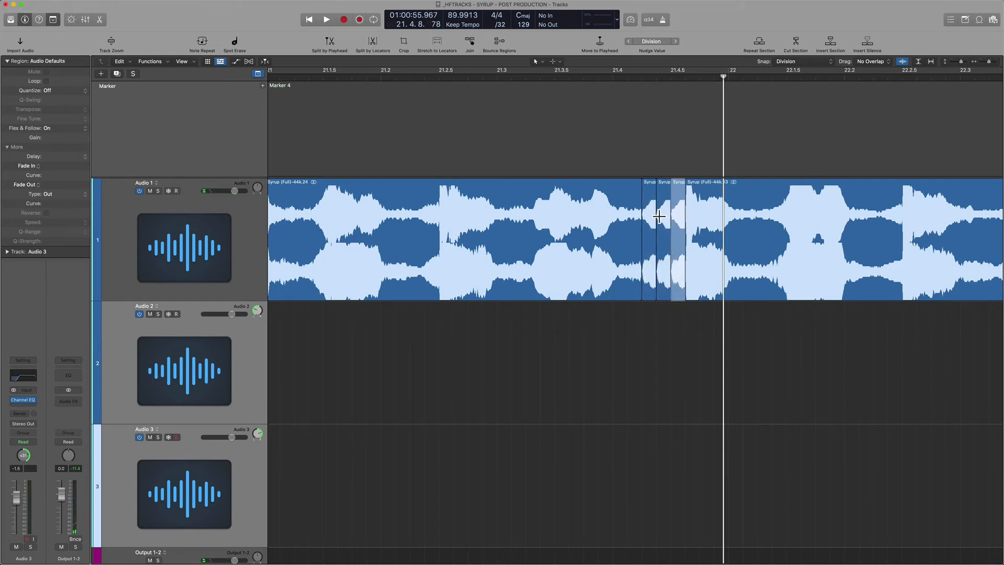
key(space)
click(455, 375)
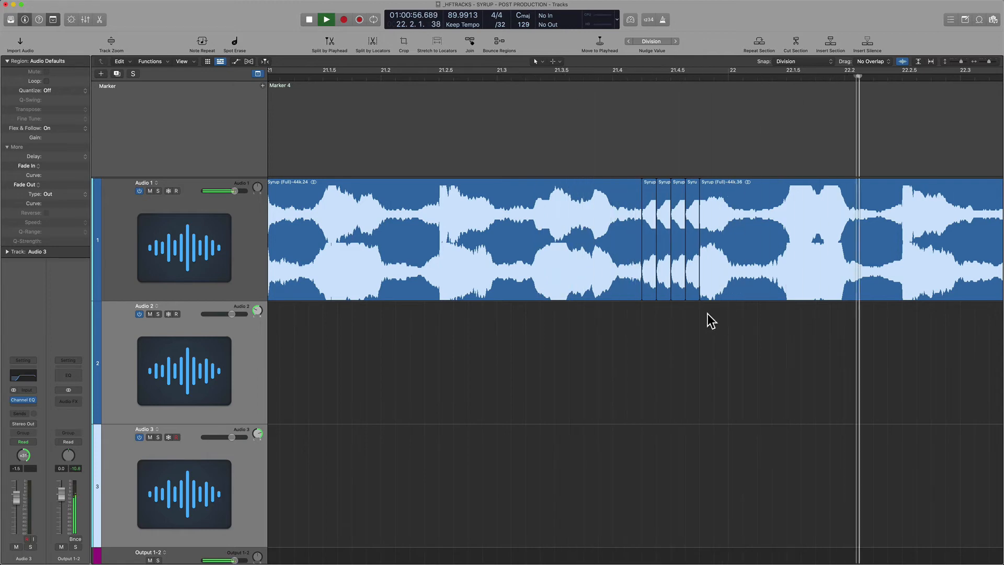
key(space)
- Trim the ends of the four stutter slices slightly to leave gaps, and set their gain to +3.0 dB
drag(695, 326, 646, 283)
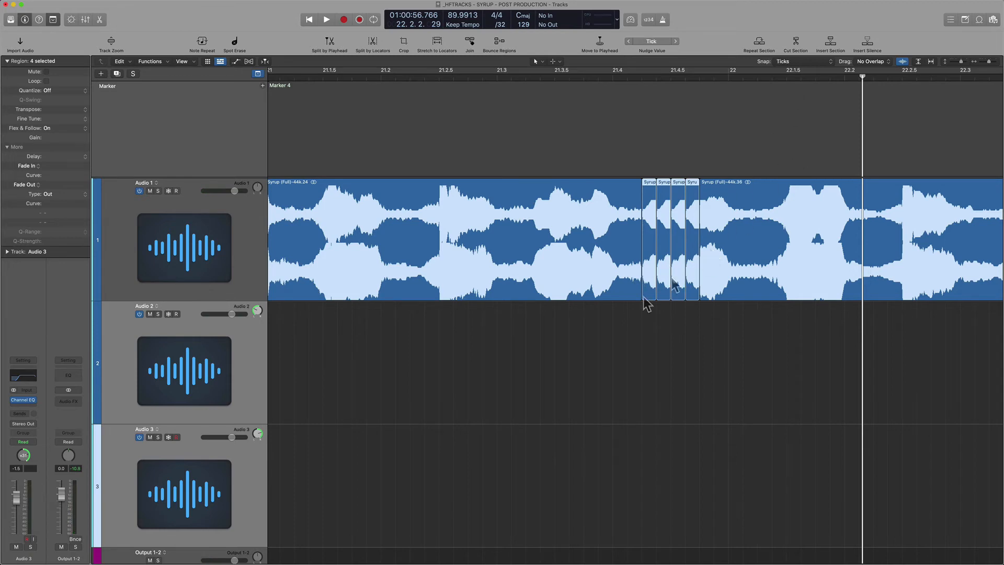
drag(653, 297, 649, 298)
key(space)
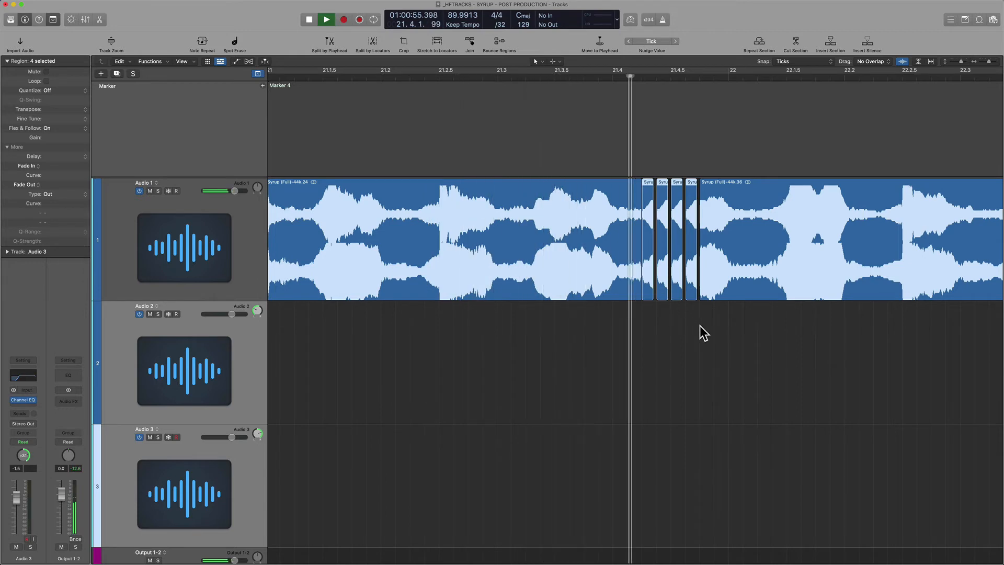
key(space)
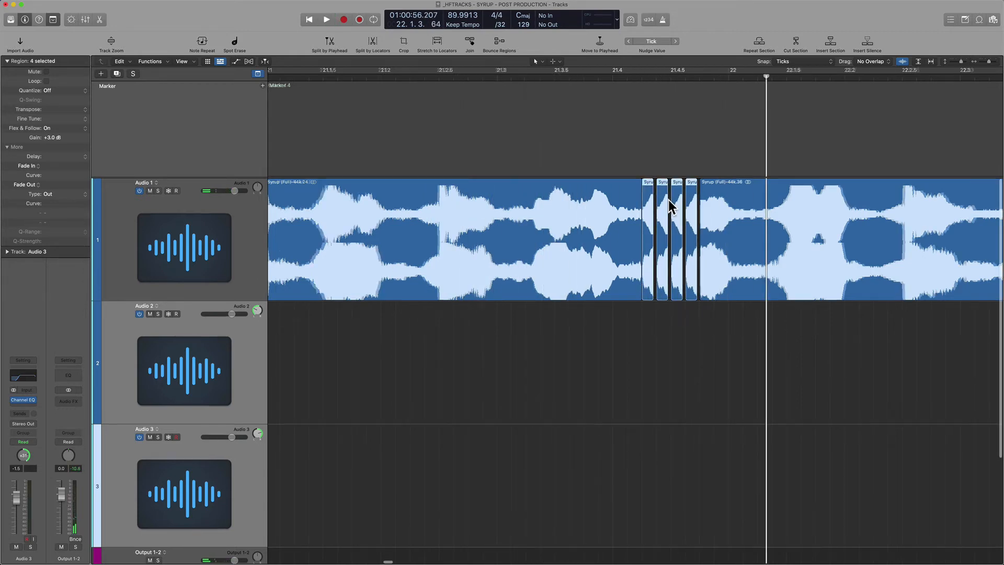
- Add a fade-out of 4 to the four stutter slices and play the stutter
key(super+Right)
key(super+Right)
key(super+Right)
drag(730, 184, 724, 184)
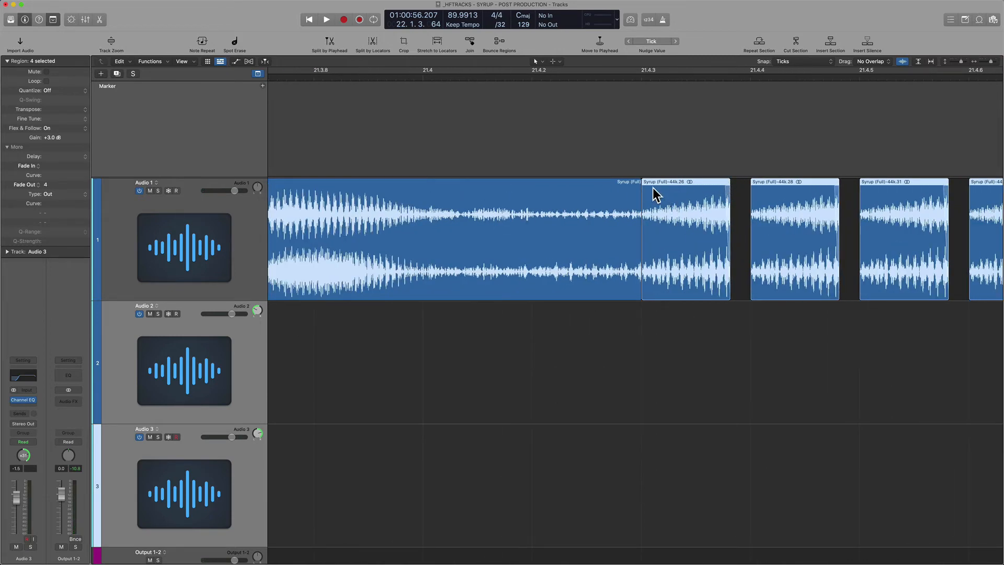
key(space)
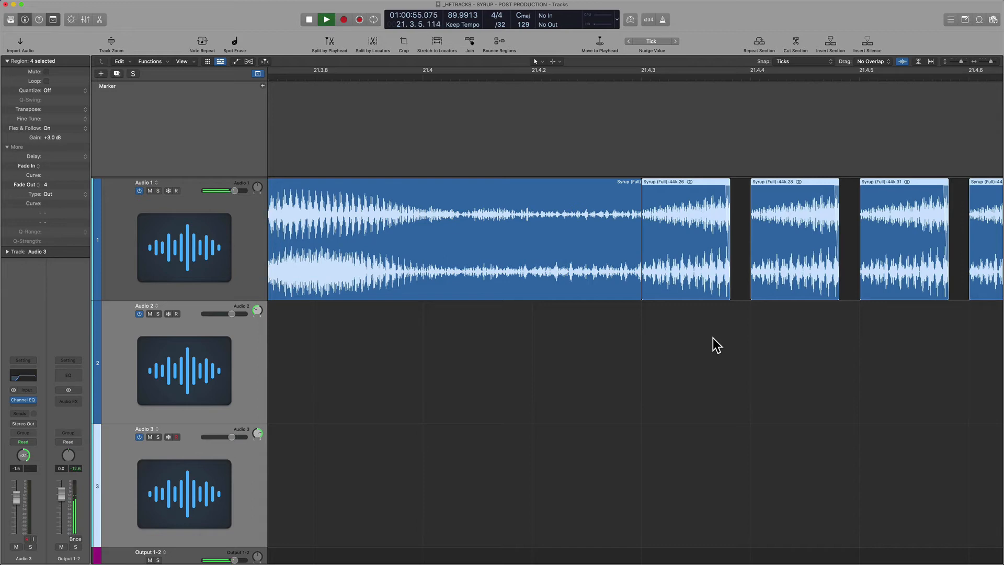
key(space)
- Add a fade-in of 2 to the four stutter slices and play the result
click(679, 313)
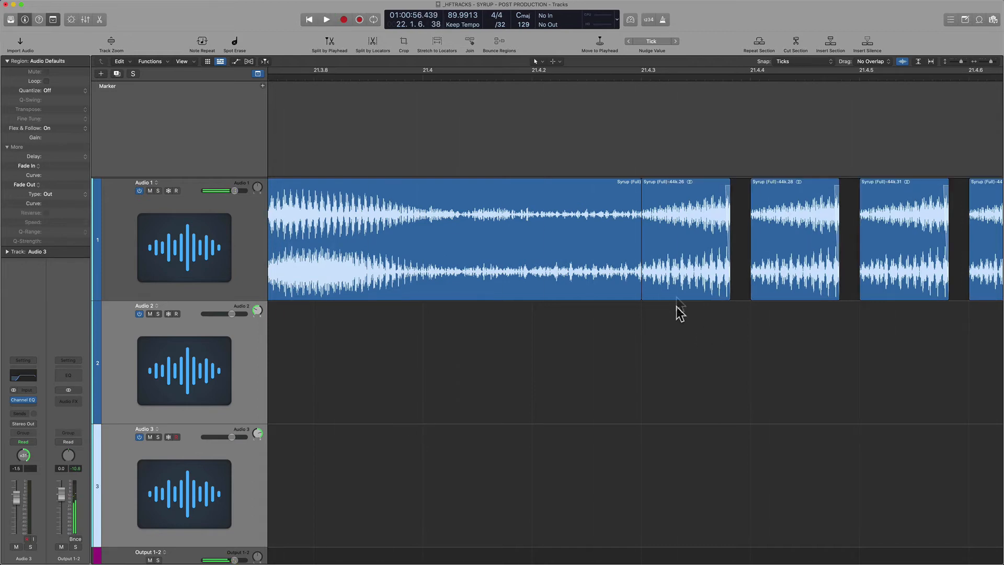
drag(669, 340, 809, 281)
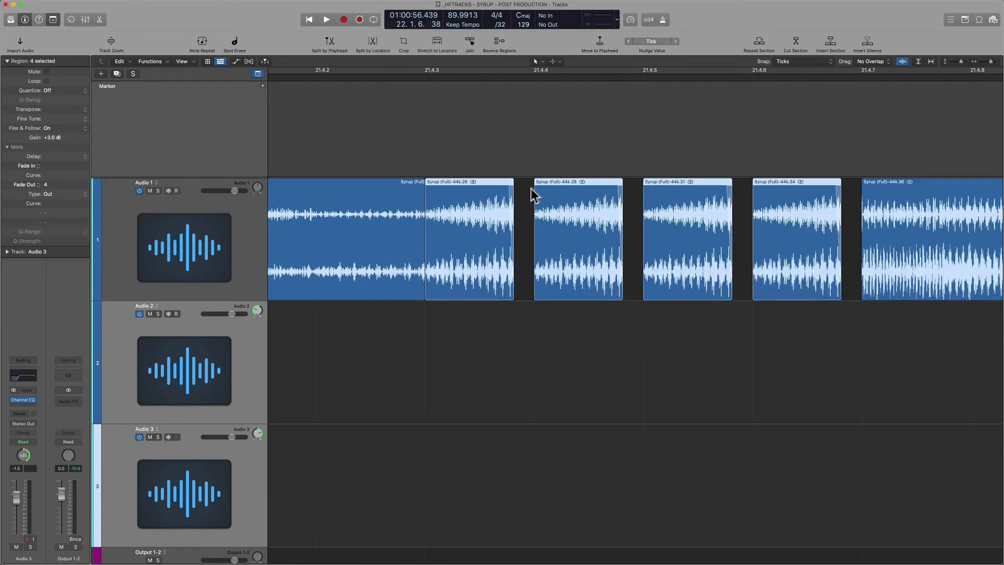
key(space)
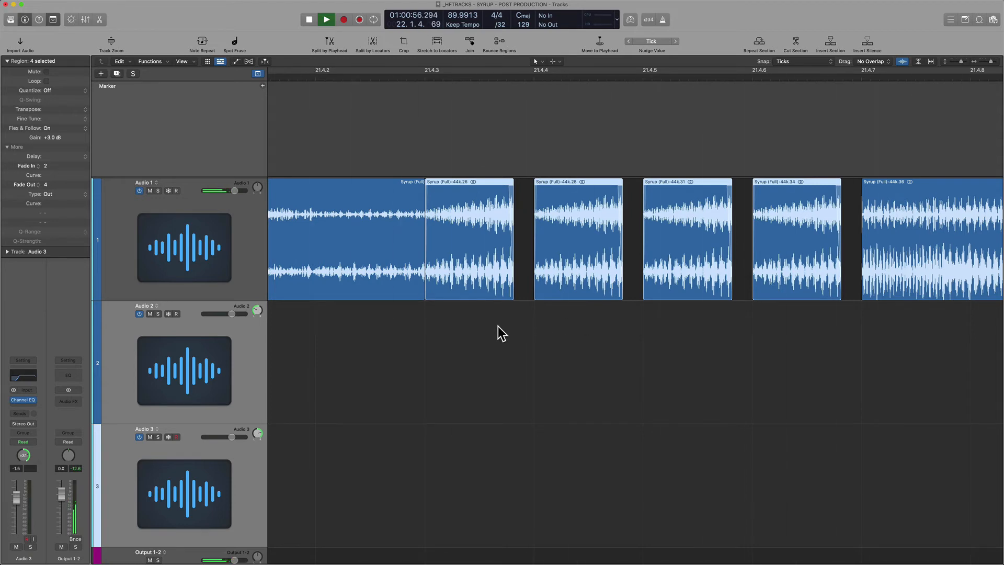
click(482, 335)
key(space)
- Fade the join between the preceding region and the first stutter slice, and set a fade-in of 2 on the region after the last slice
mouse_move(428, 185)
mouse_down()
mouse_move(406, 186)
mouse_move(419, 186)
mouse_up()
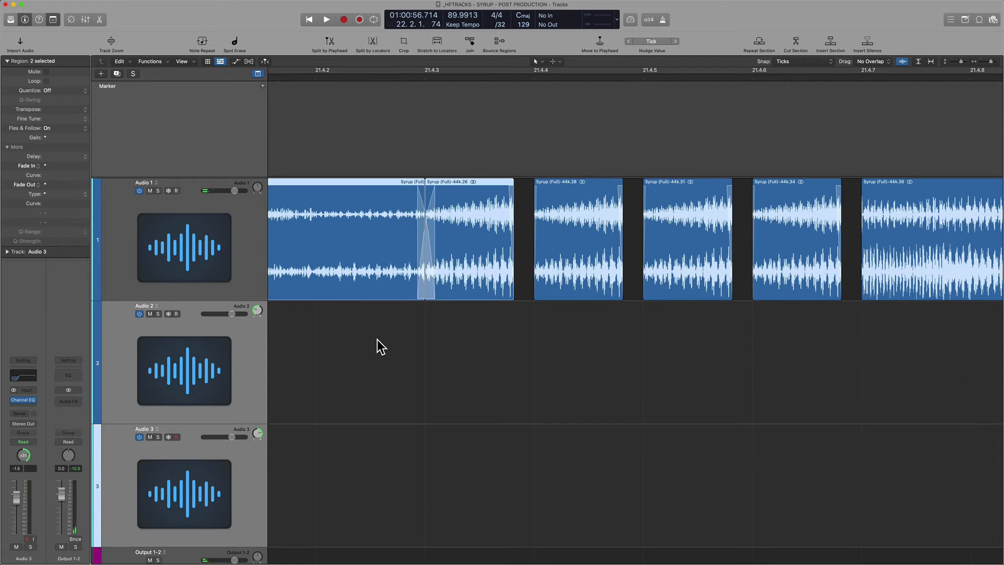
key(space)
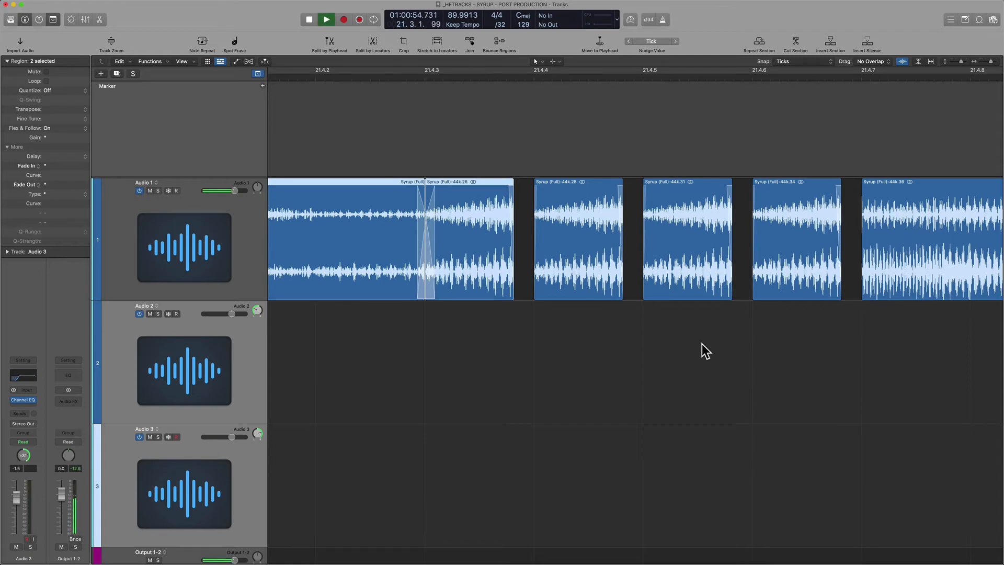
key(space)
click(862, 197)
click(863, 185)
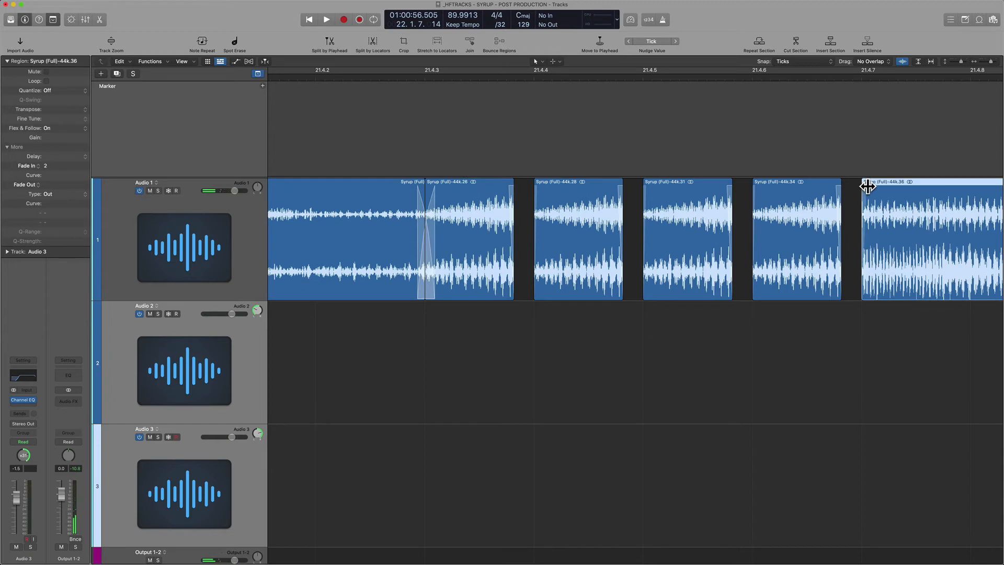
- Raise the gain of the last three stutter slices and play the stutter
drag(841, 342, 589, 281)
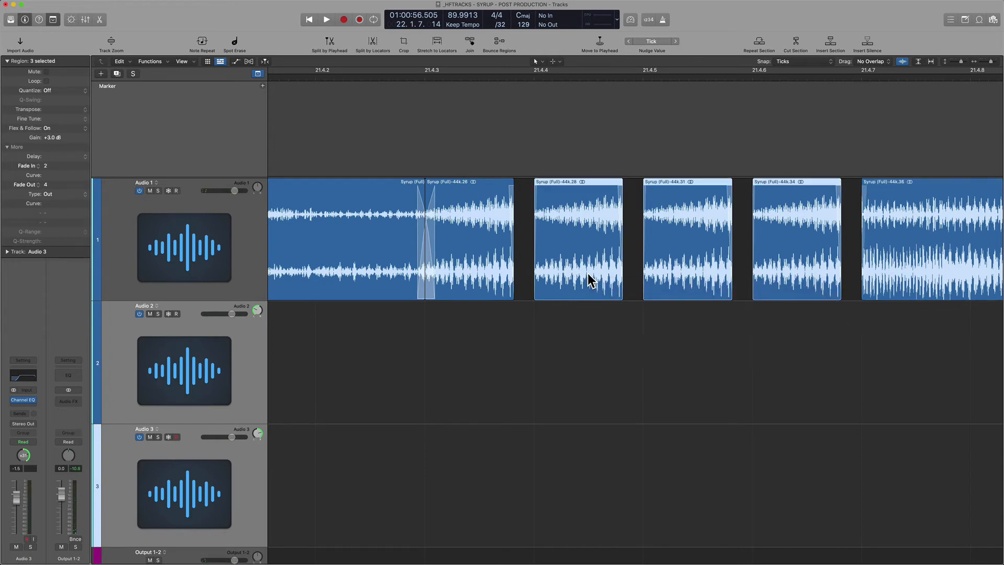
click(291, 354)
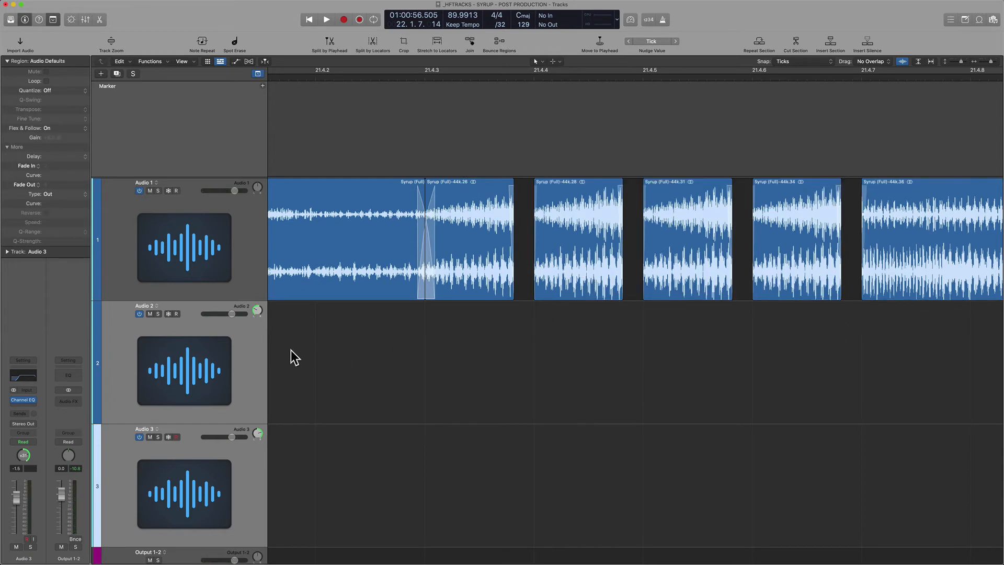
key(space)
key(space)
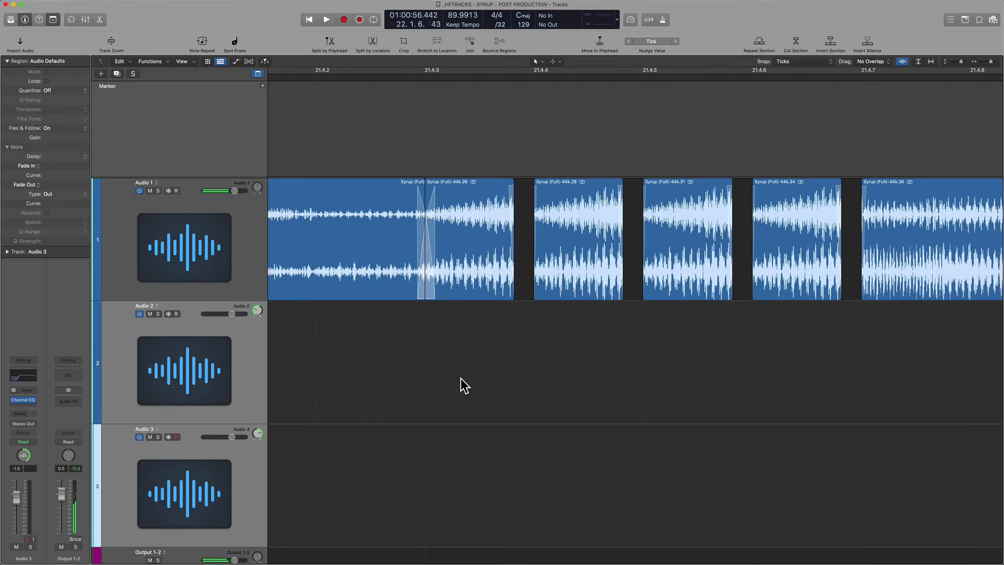
- Play the edited section from around bar 18 through the half-beat transition and the stutter at 21.4.3 into bar 23
key(comma)
key(comma)
key(space)
key(super+Left)
key(super+Left)
key(super+Left)
key(super+Left)
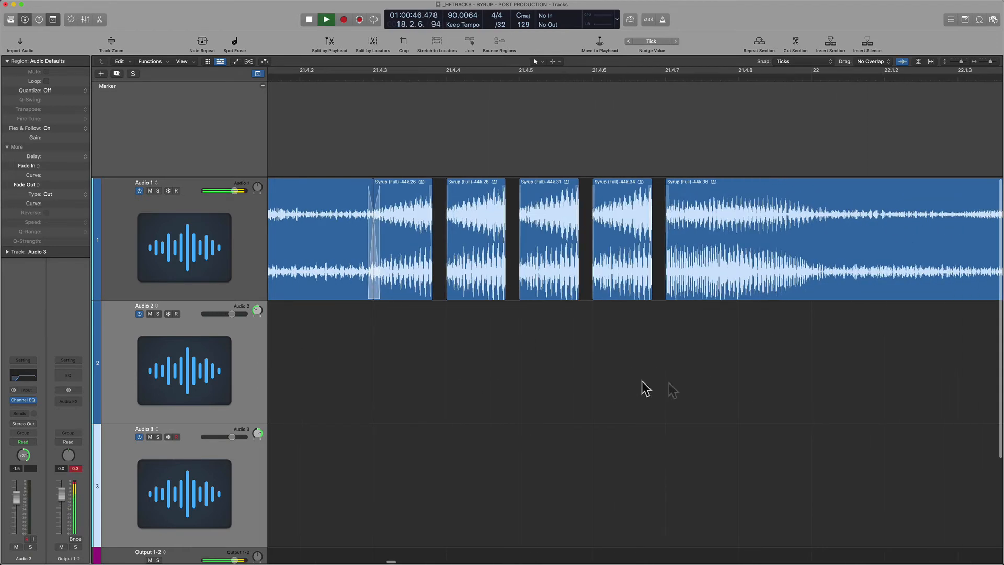
key(super+Left)
key(super+Left)
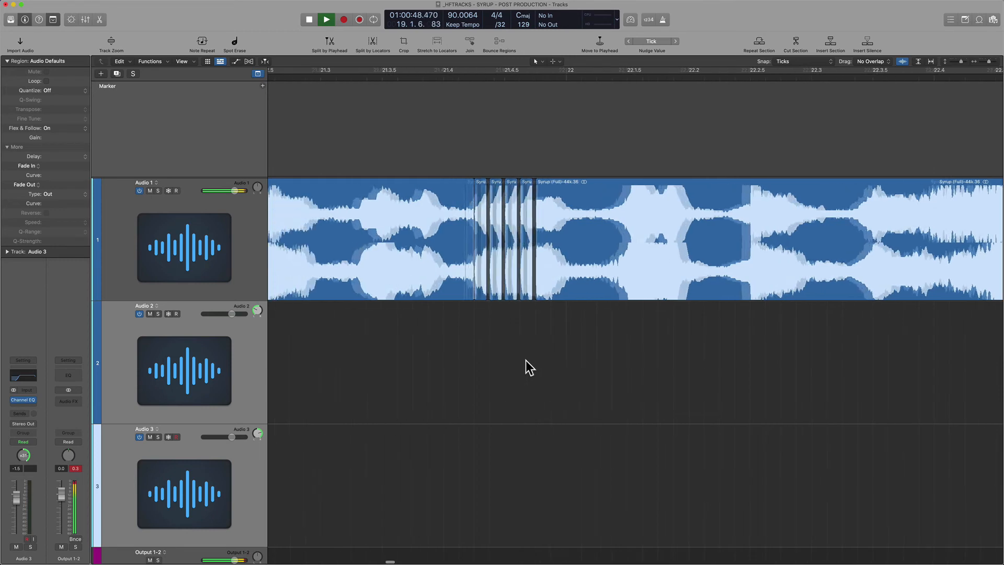
shift+click(341, 359)
scroll(624, 362, right, 4)
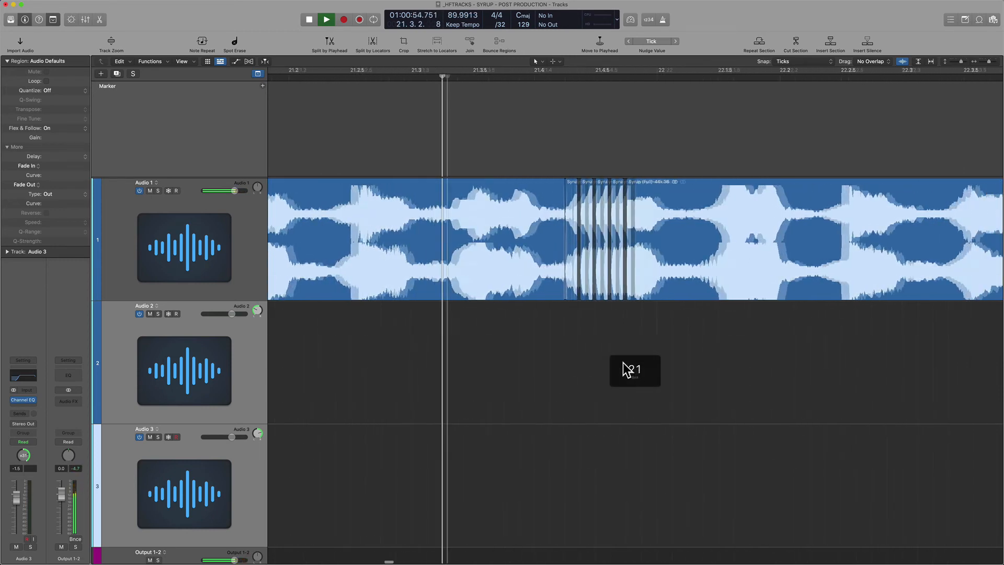
scroll(630, 395, right, 5)
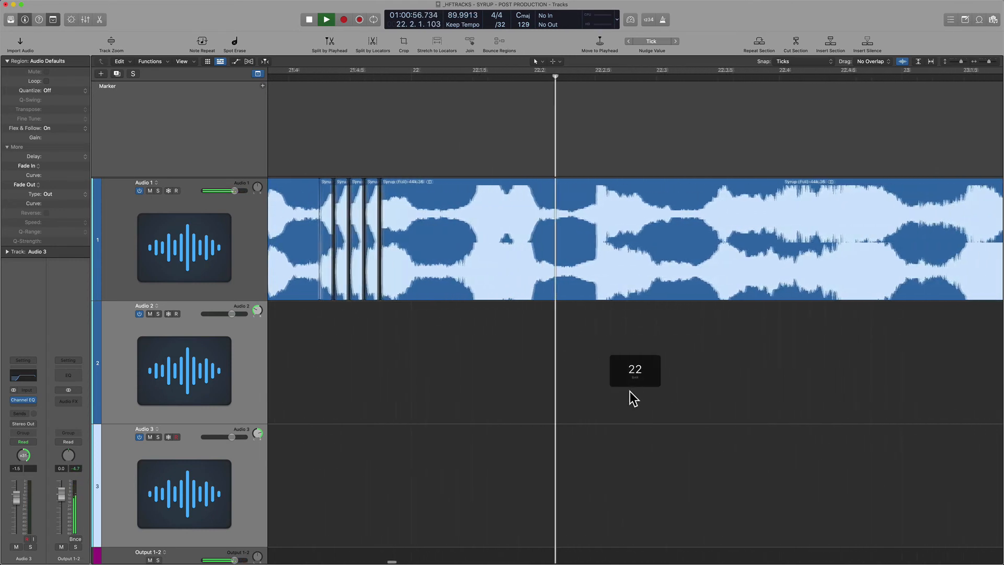
key(super+Left)
key(super+Left)
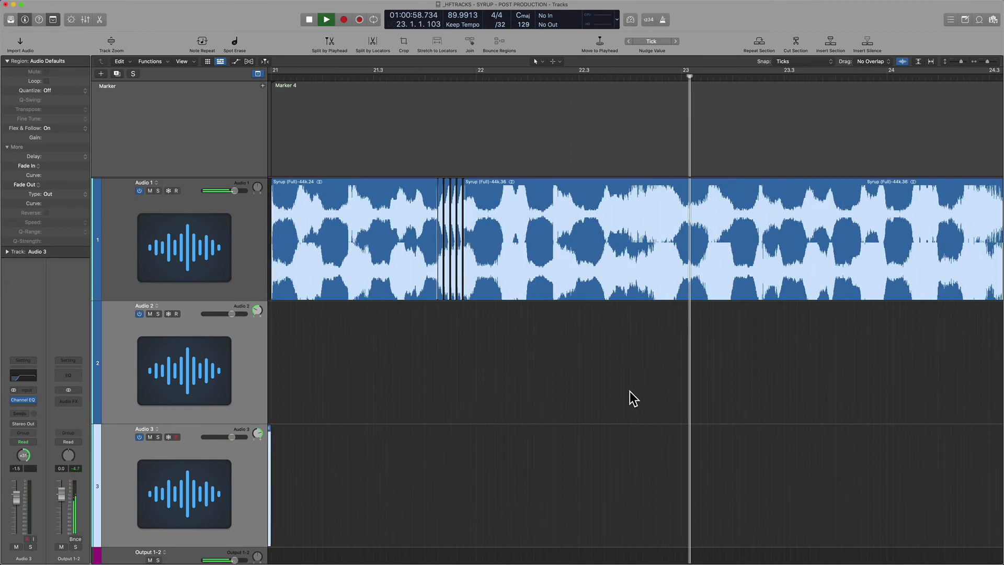
key(space)
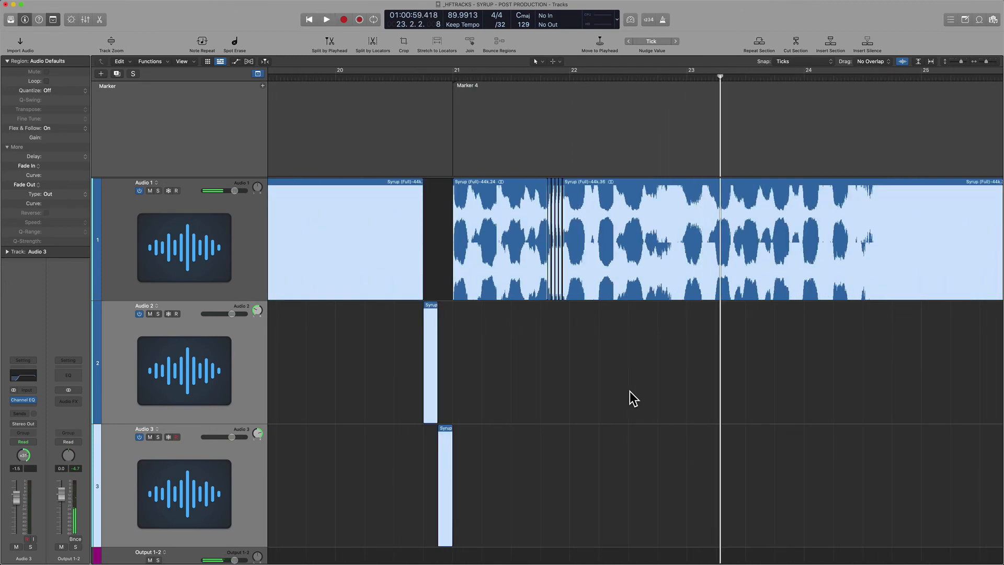
- Search the Apple Loops for "riser", sort the results by beats and audition Spacey Noise Riser 01
key(o)
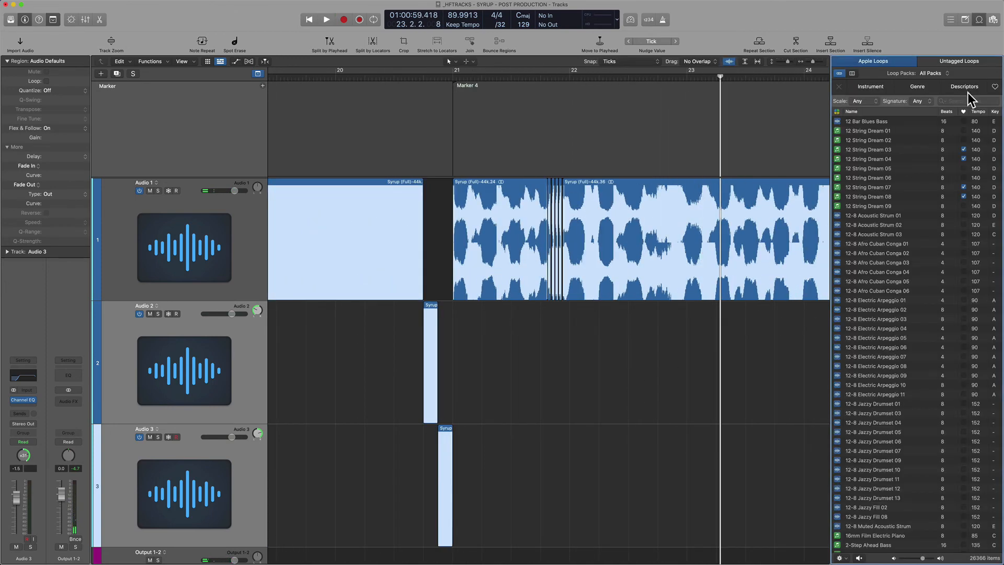
text(riser)
scroll(685, 360, right, 10)
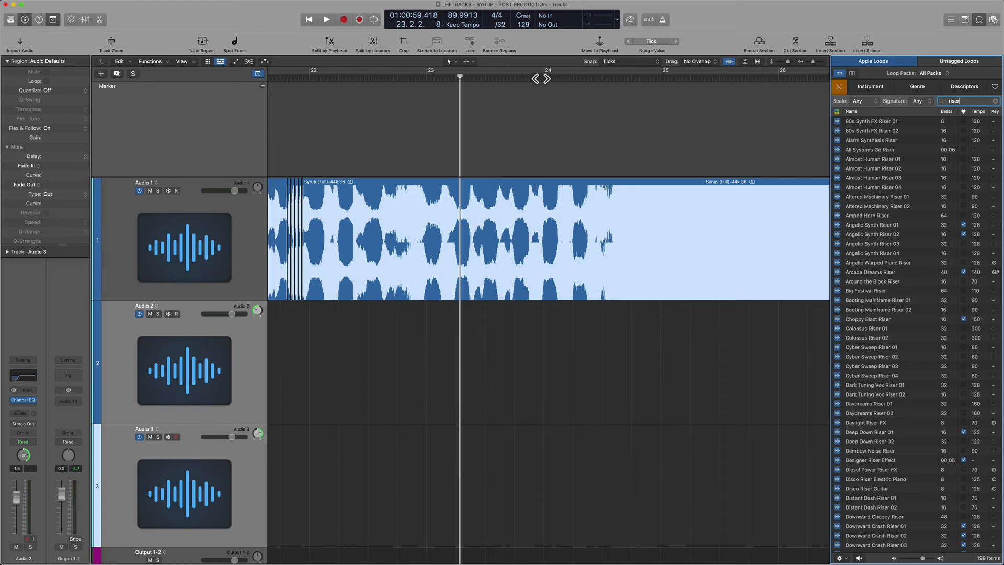
click(949, 112)
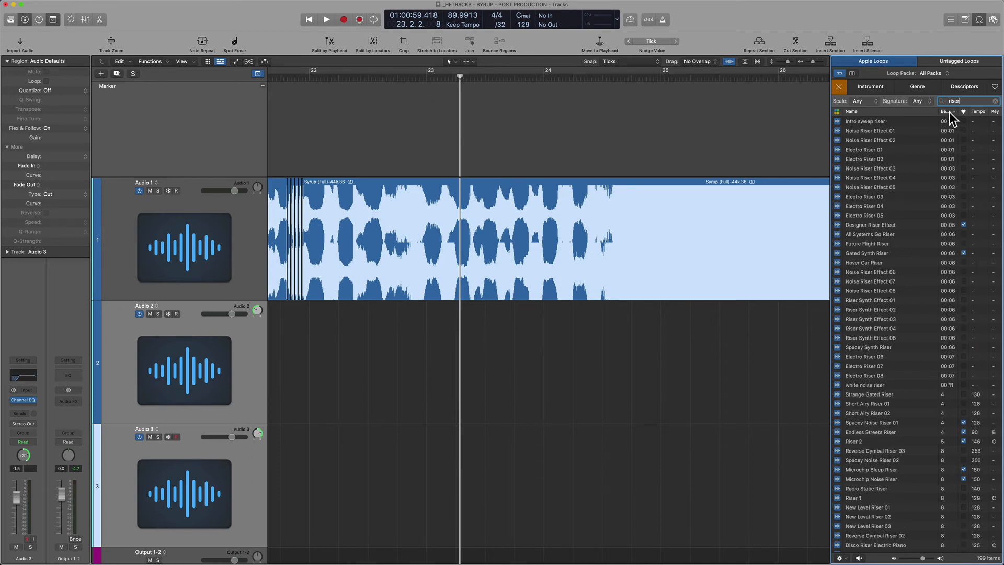
scroll(948, 308, down, 5)
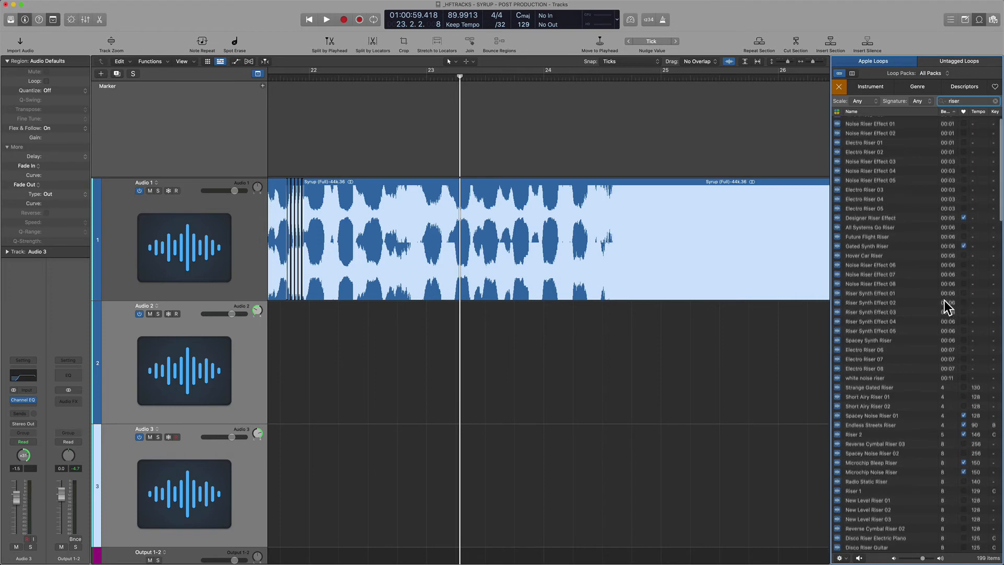
scroll(947, 309, down, 5)
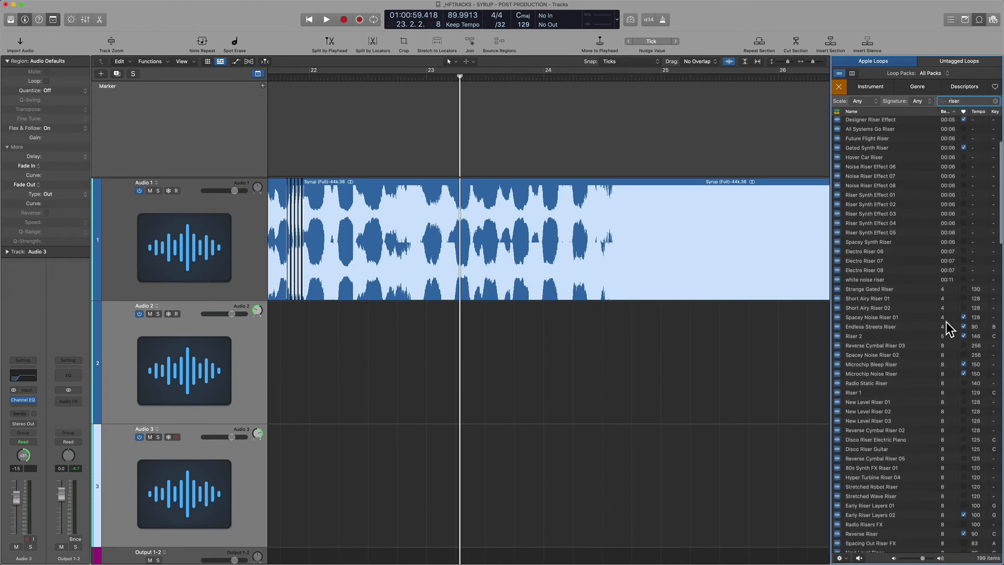
click(911, 316)
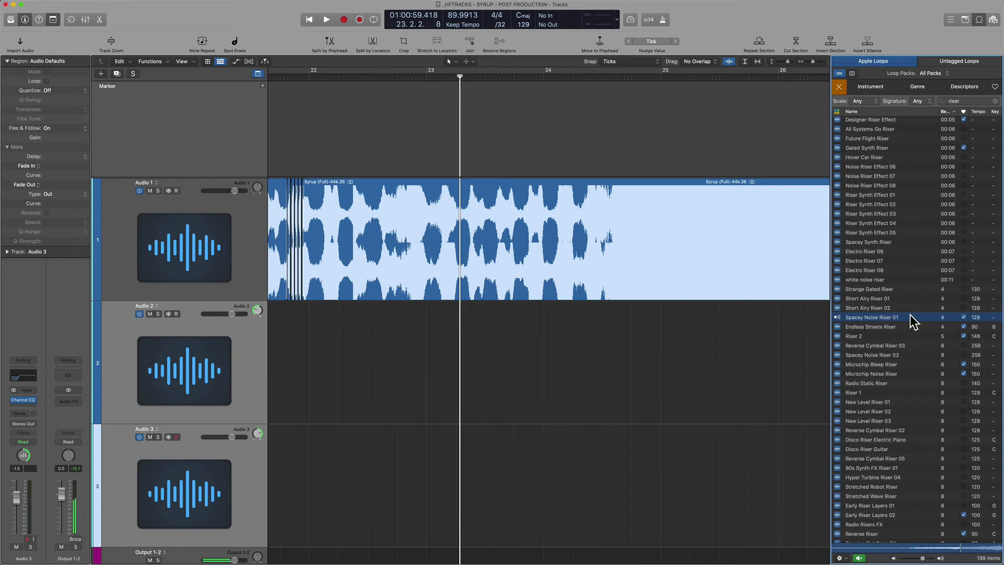
- Place Spacey Noise Riser 01 on a new track below Audio 3, starting at bar 23 beat 3
drag(911, 320, 598, 557)
scroll(605, 493, down, 5)
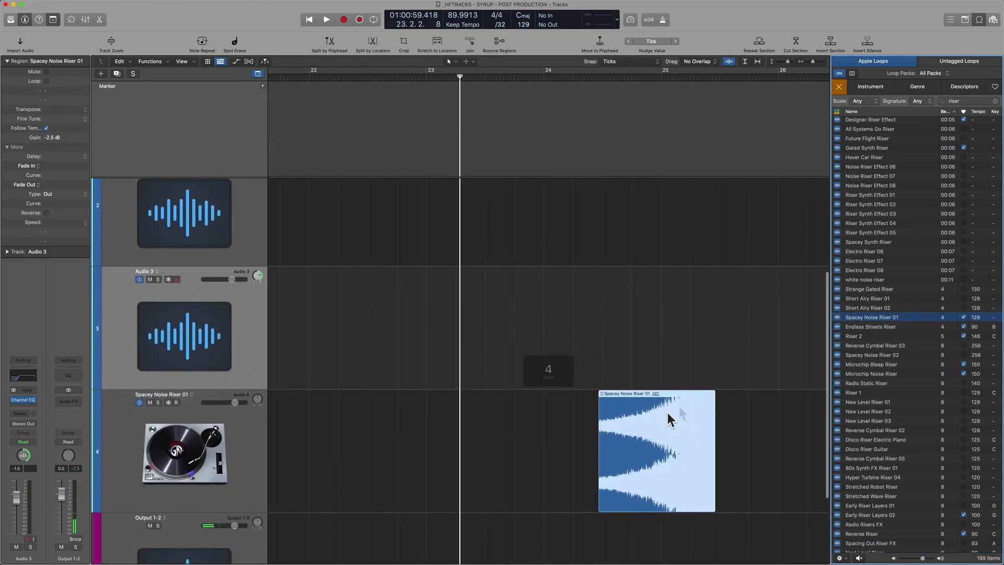
drag(667, 551, 561, 499)
scroll(560, 499, up, 4)
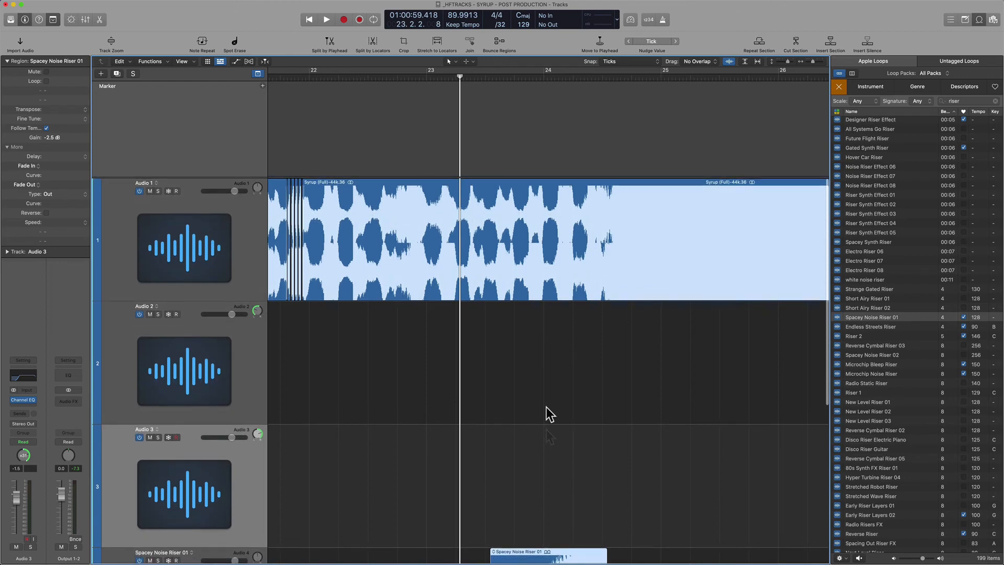
scroll(549, 444, down, 3)
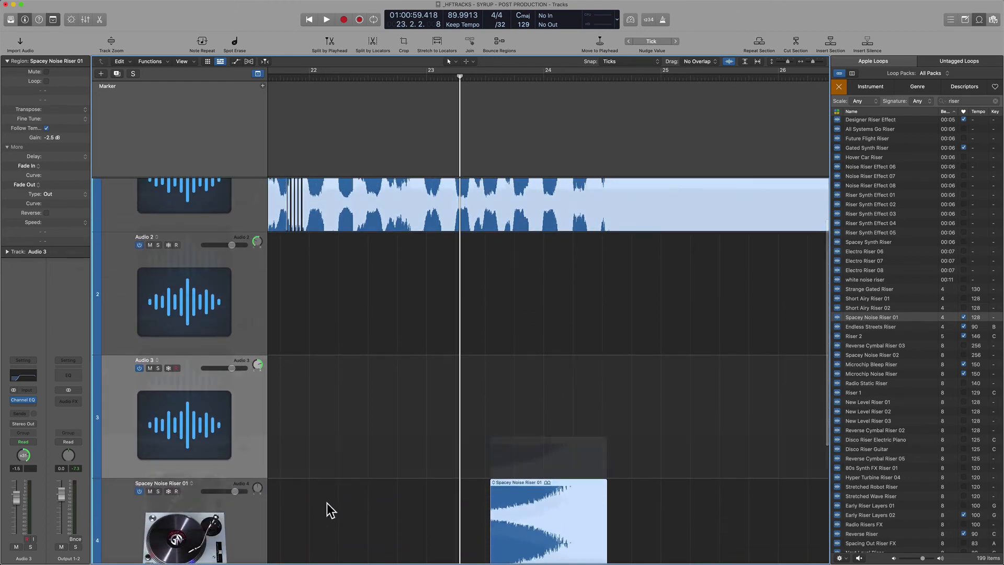
- Mute the Spacey Noise Riser 01 track and play the song from about 23.3 to the end of bar 24
key(Down)
key(m)
key(comma)
key(space)
key(super+Right)
key(super+Right)
key(super+Right)
key(super+Right)
key(super+Right)
key(super+Right)
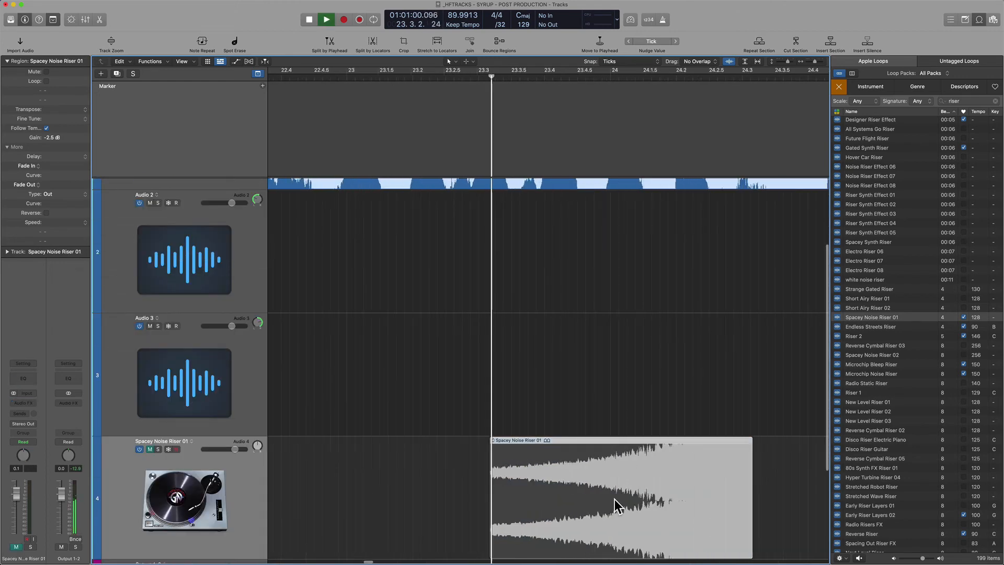
scroll(614, 499, right, 10)
scroll(614, 499, down, 5)
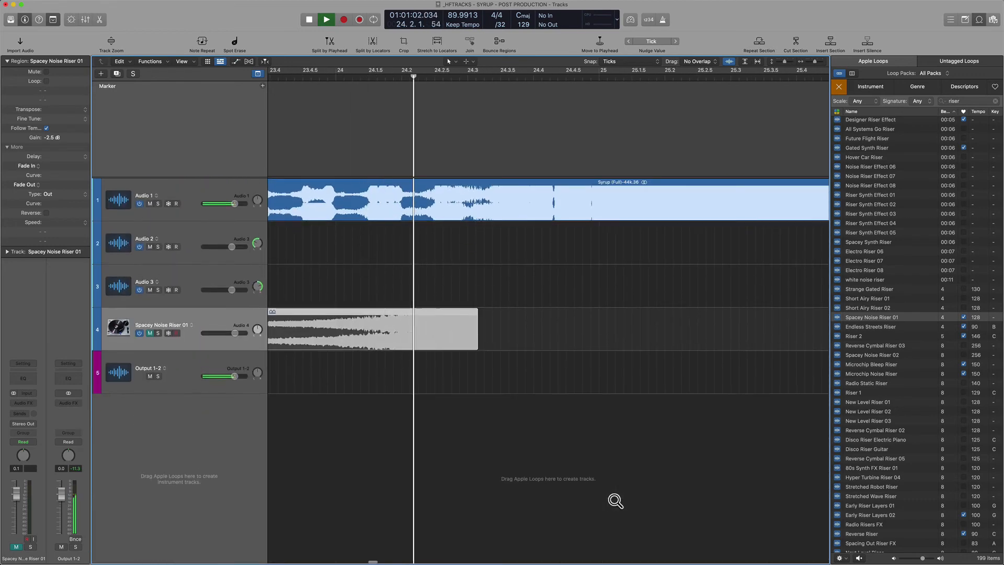
key(space)
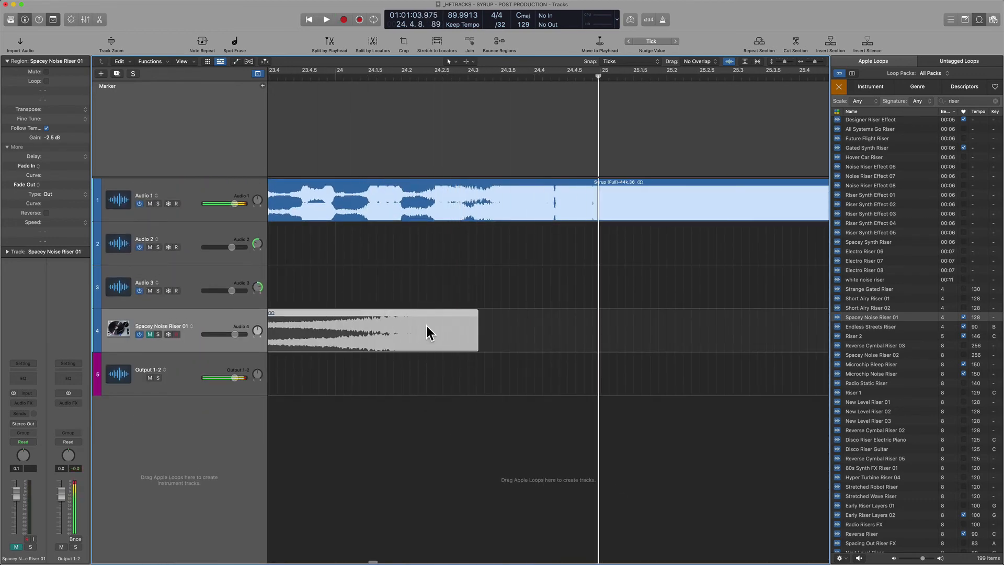
- Unmute the riser track, move its region to end at 24.4.3 on the division grid, and check the spot leading into bar 25
click(150, 335)
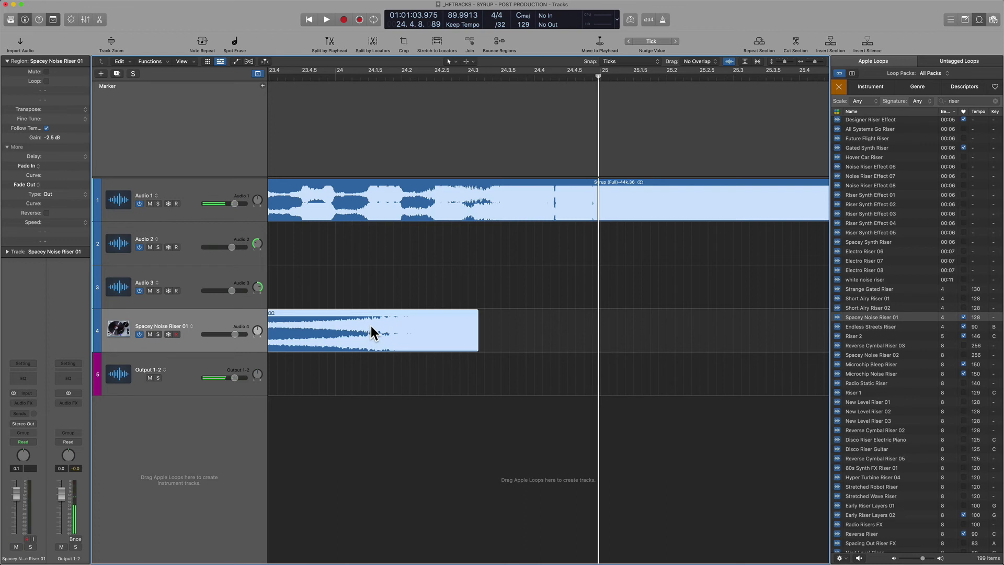
drag(371, 326, 445, 332)
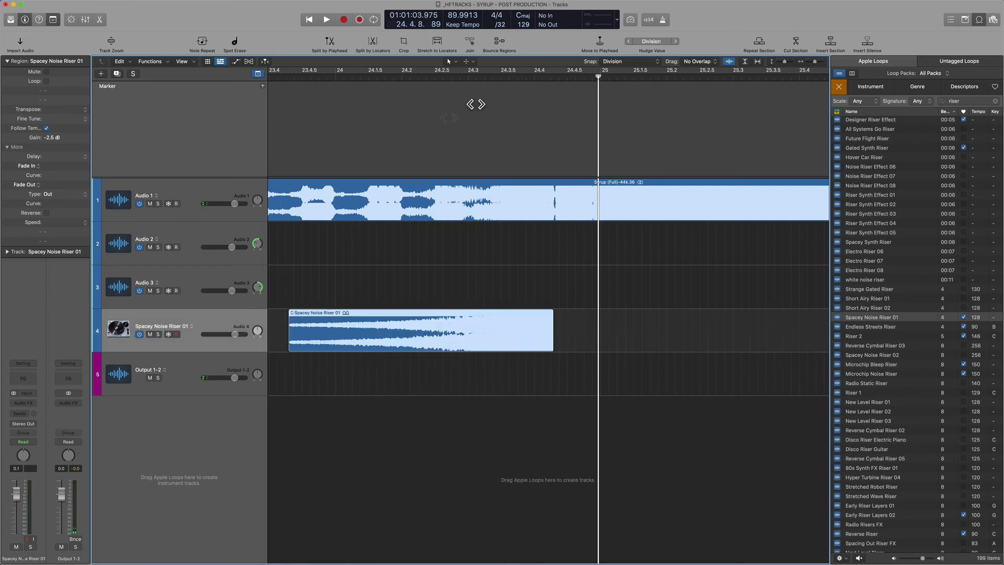
click(556, 77)
key(space)
key(space)
click(603, 77)
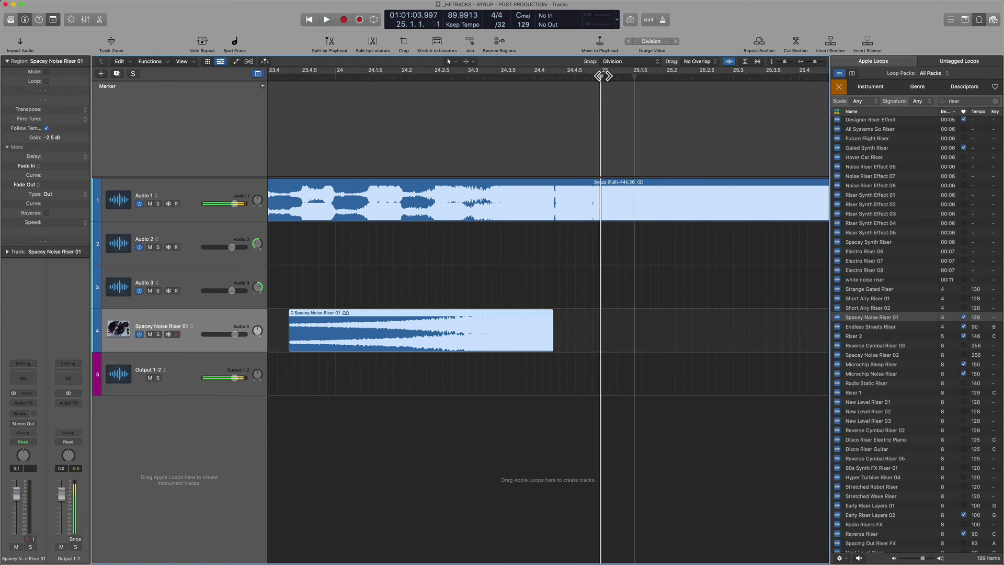
- Pan the riser track to the right and lower its volume to -14.0 dB
drag(524, 334, 524, 333)
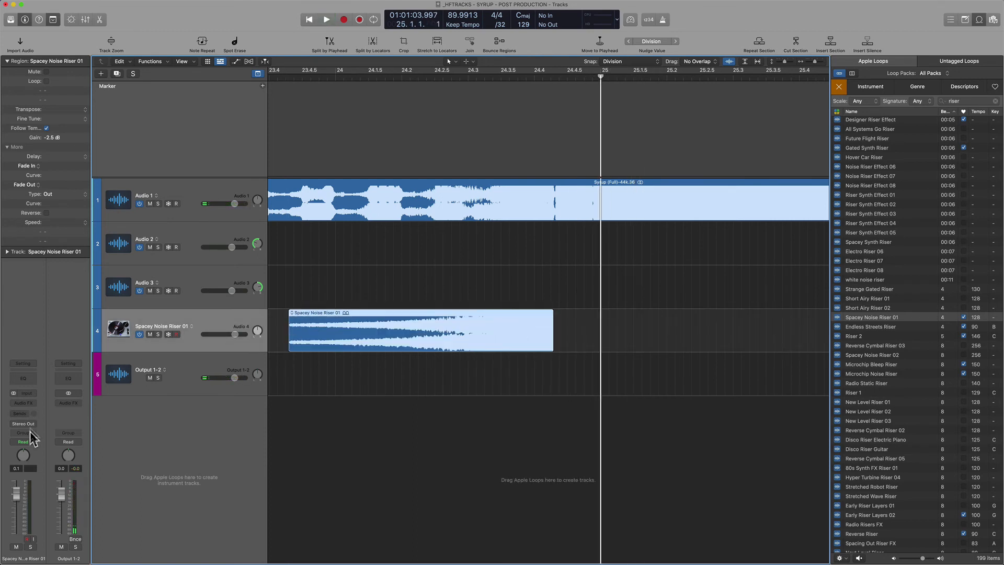
right_click(24, 462)
click(29, 466)
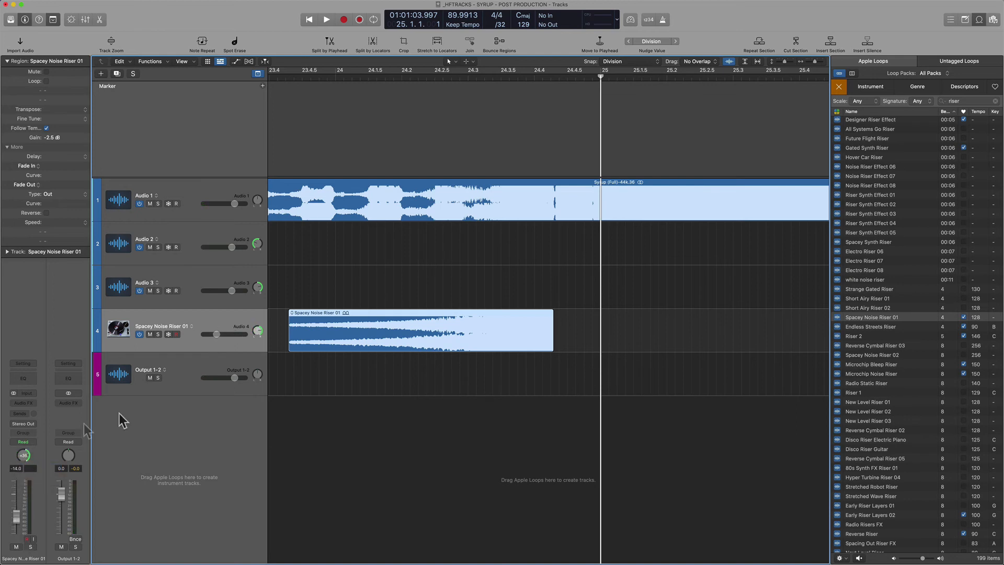
- Add a fade-in of 1941 to the riser region and play it with the song from beat 23.4
shift+click(274, 415)
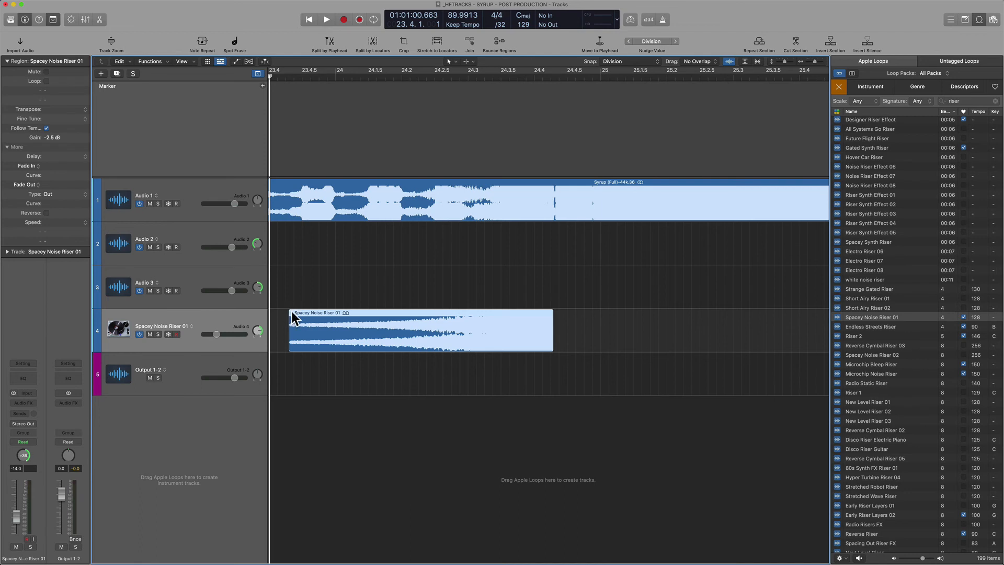
drag(288, 310, 480, 307)
key(space)
click(420, 395)
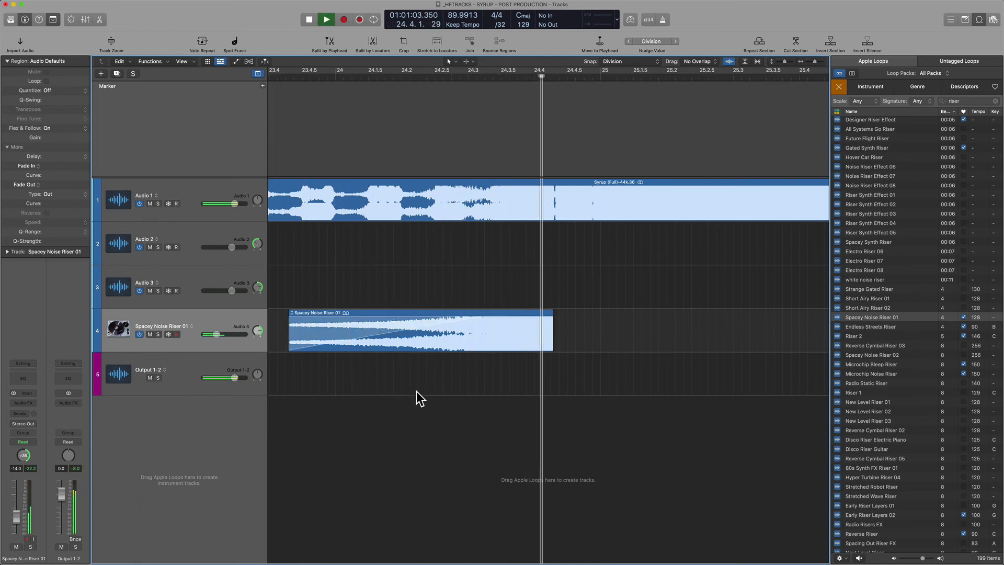
key(space)
click(395, 295)
drag(506, 276, 706, 478)
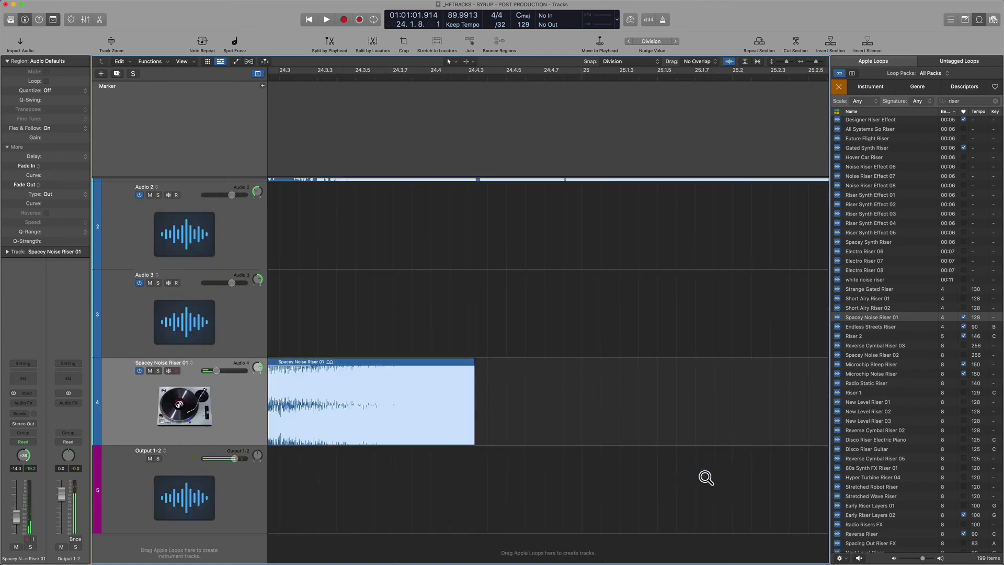
key(space)
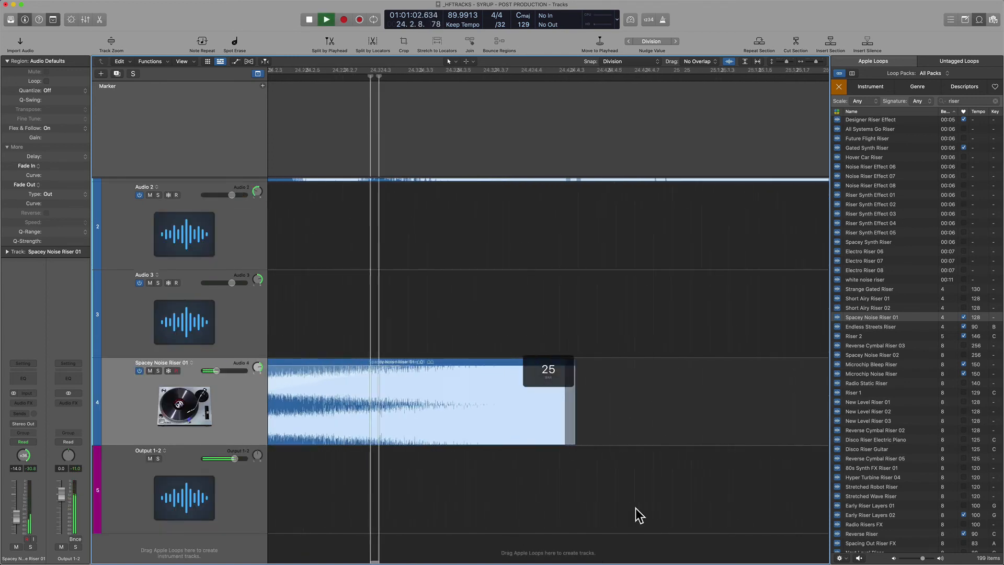
key(space)
- Shorten the end of the riser region by three divisions and play the transition
click(574, 406)
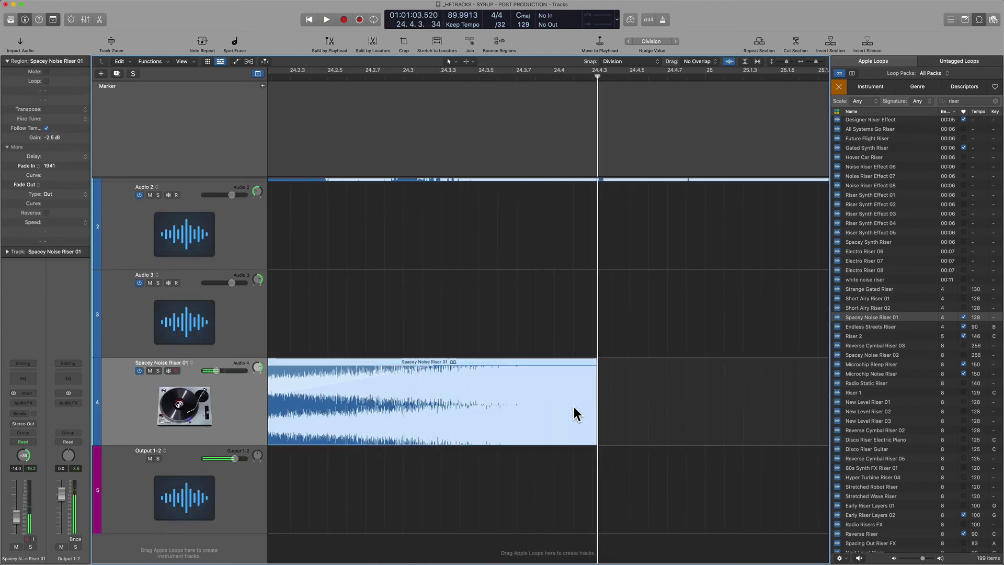
key(alt+shift+Left)
key(alt+shift+Left)
key(alt+shift+Left)
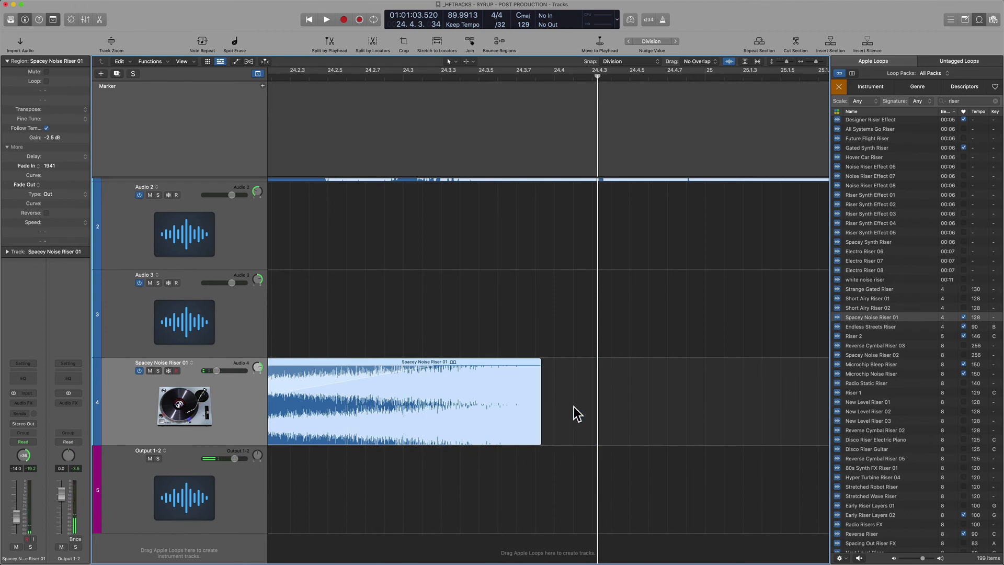
key(space)
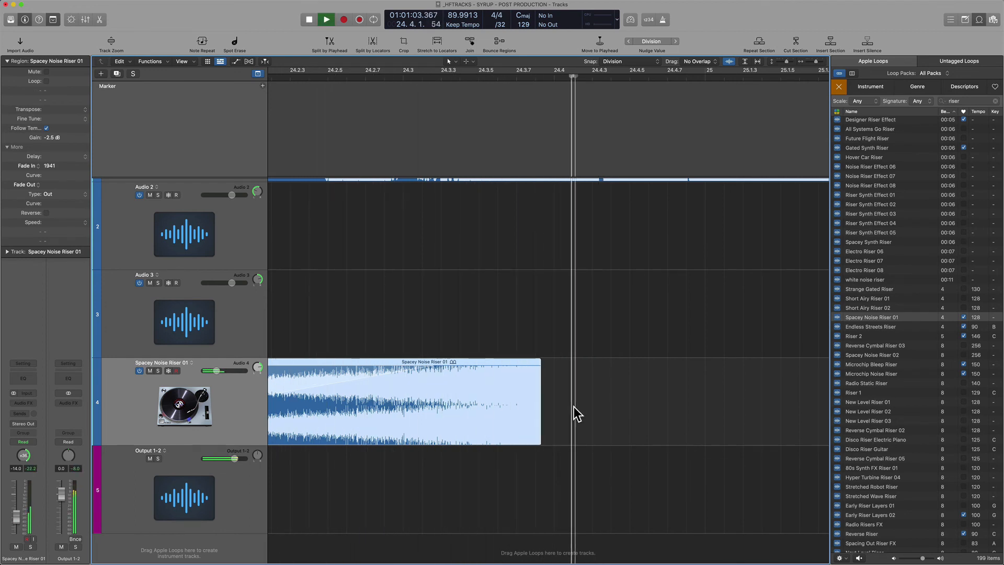
click(574, 406)
key(space)
- Play the arrangement from beat 22.3 through the riser and on past Marker 5
key(z)
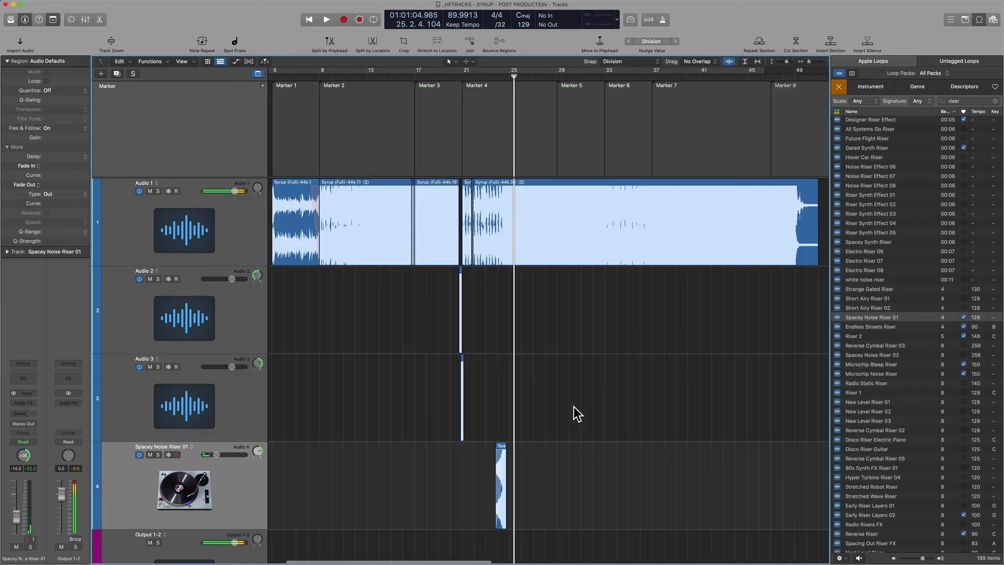
key(z)
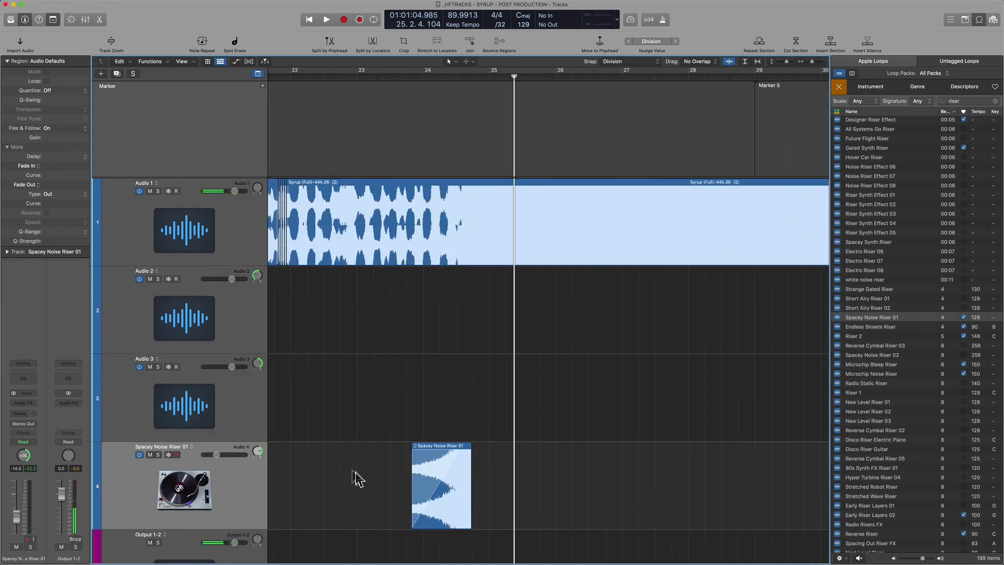
click(324, 462)
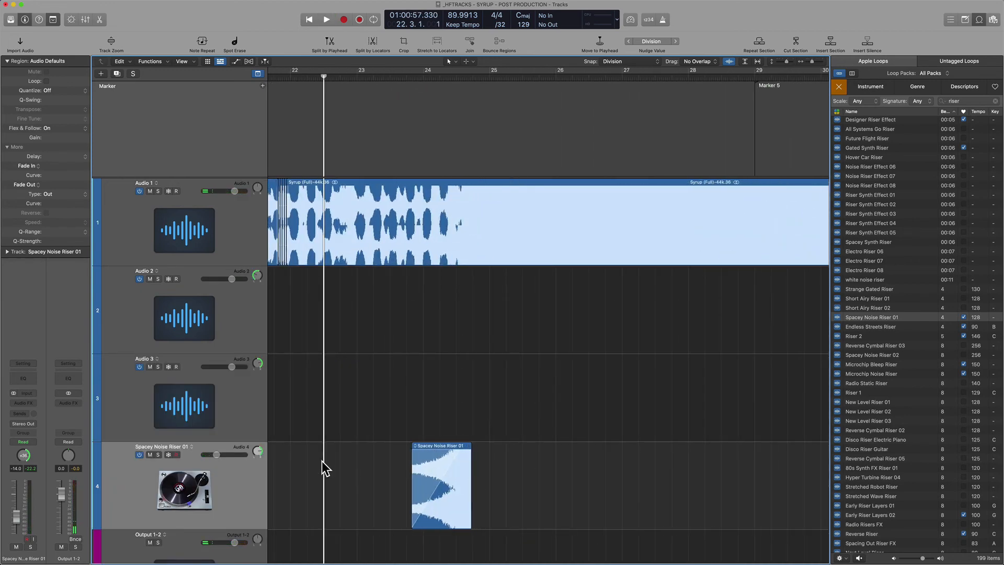
key(space)
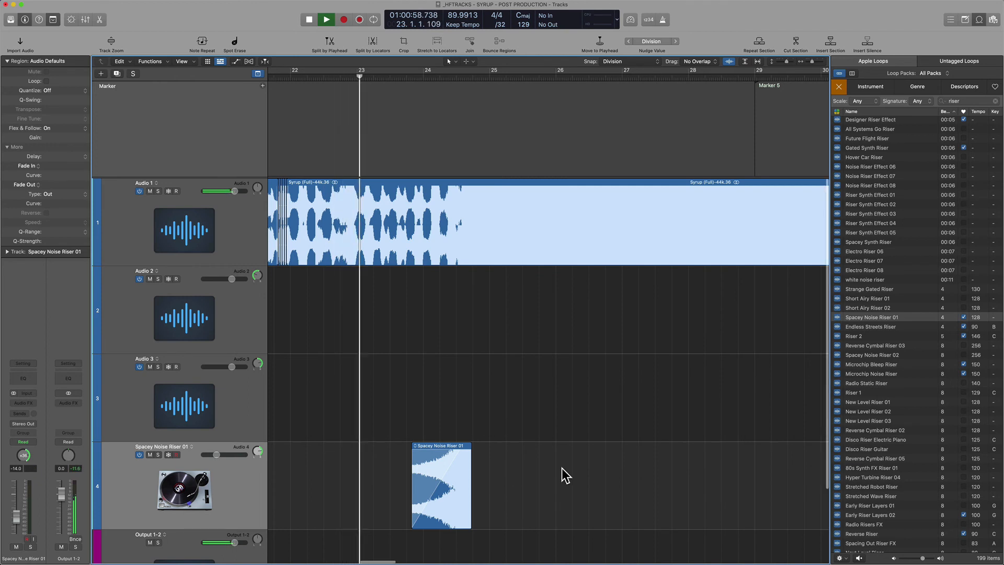
key(super+Right)
key(super+Right)
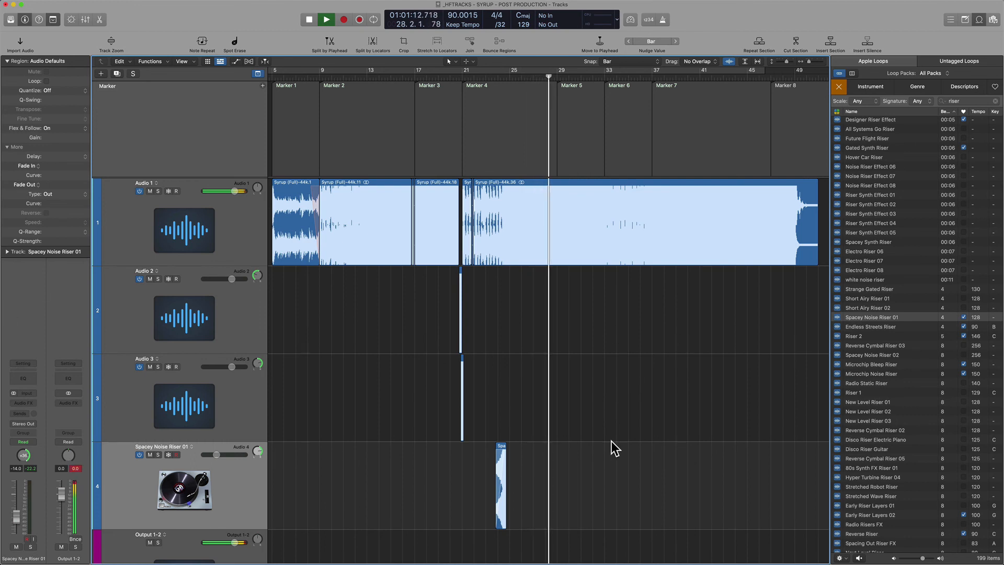
key(space)
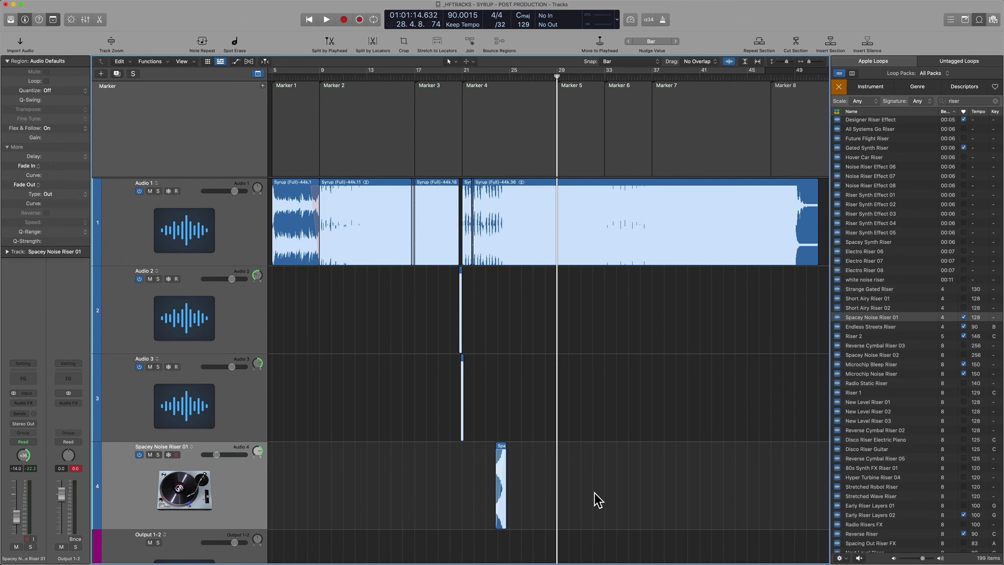
key(space)
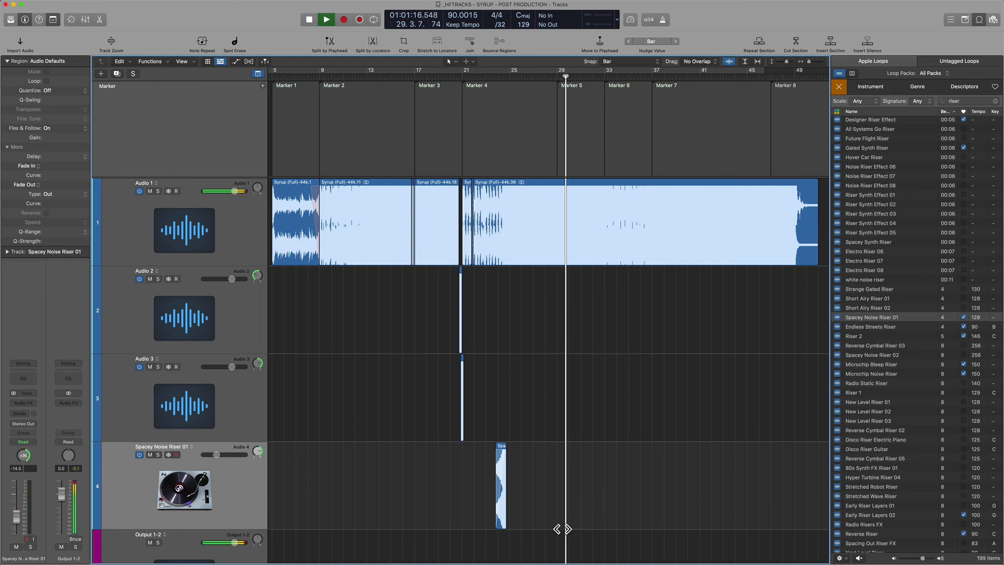